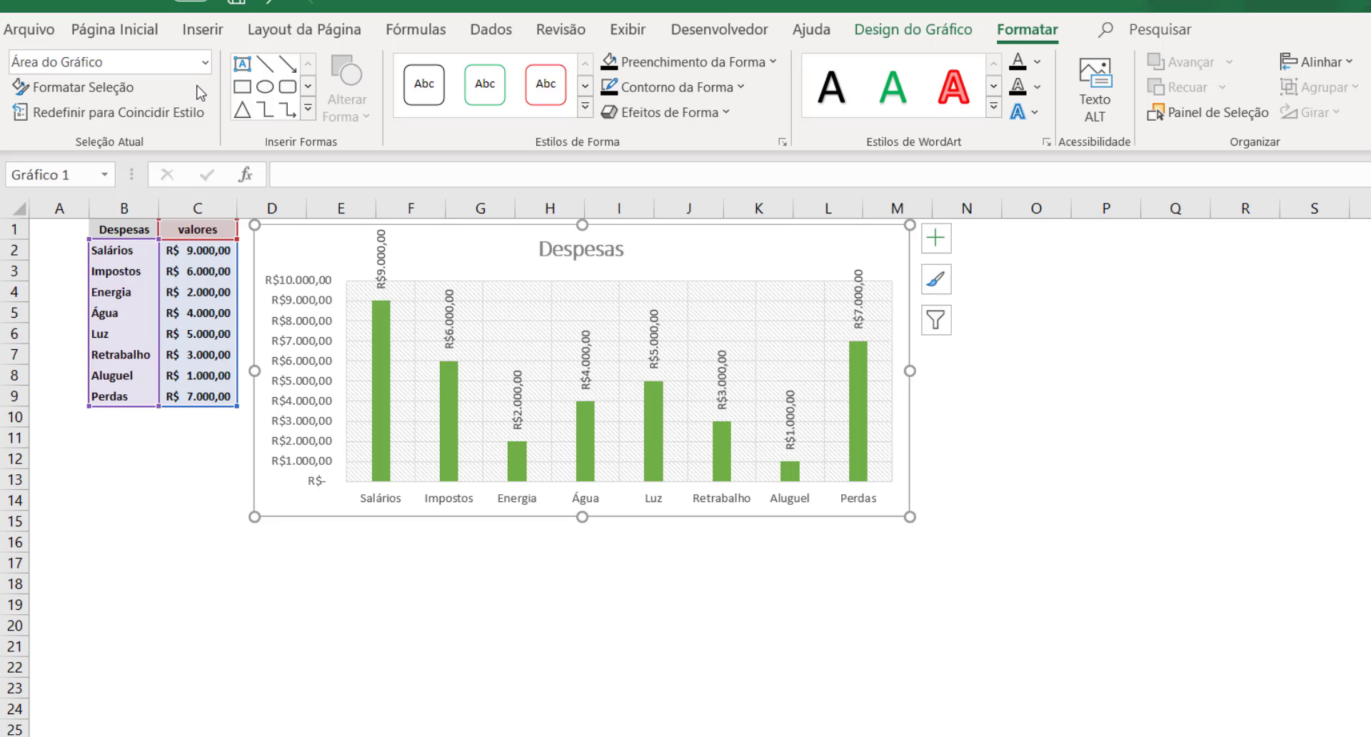
- Select the chart's horizontal axis, plot area, chart area, horizontal axis again and vertical axis in turn to examine each element
left_click(206, 62)
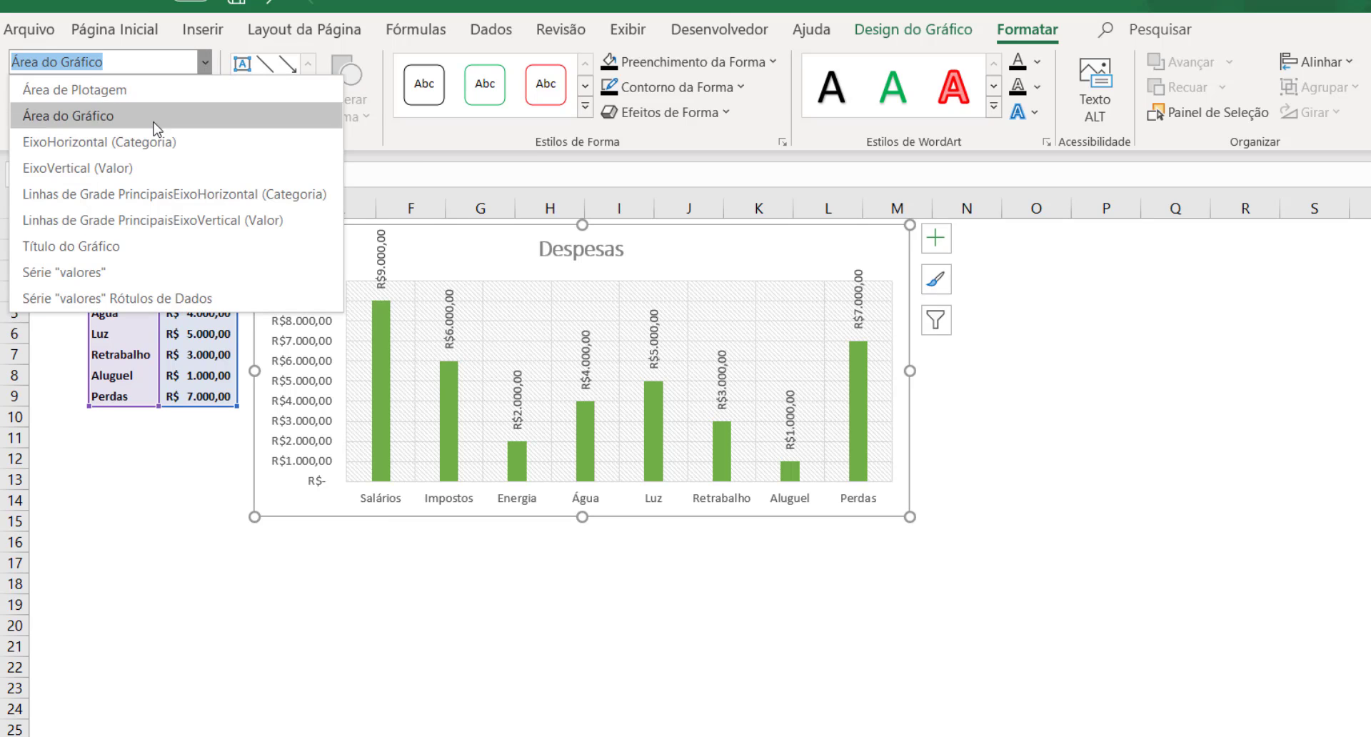
left_click(154, 141)
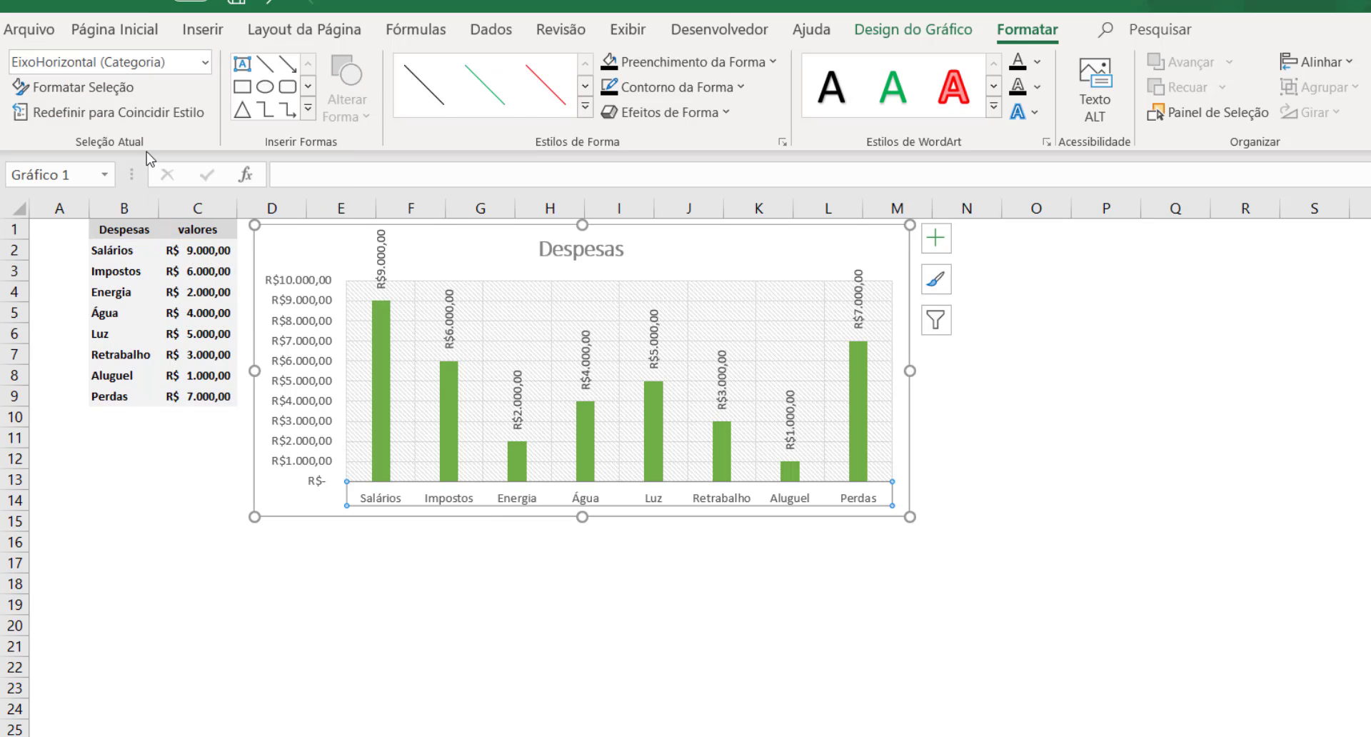
left_click(207, 63)
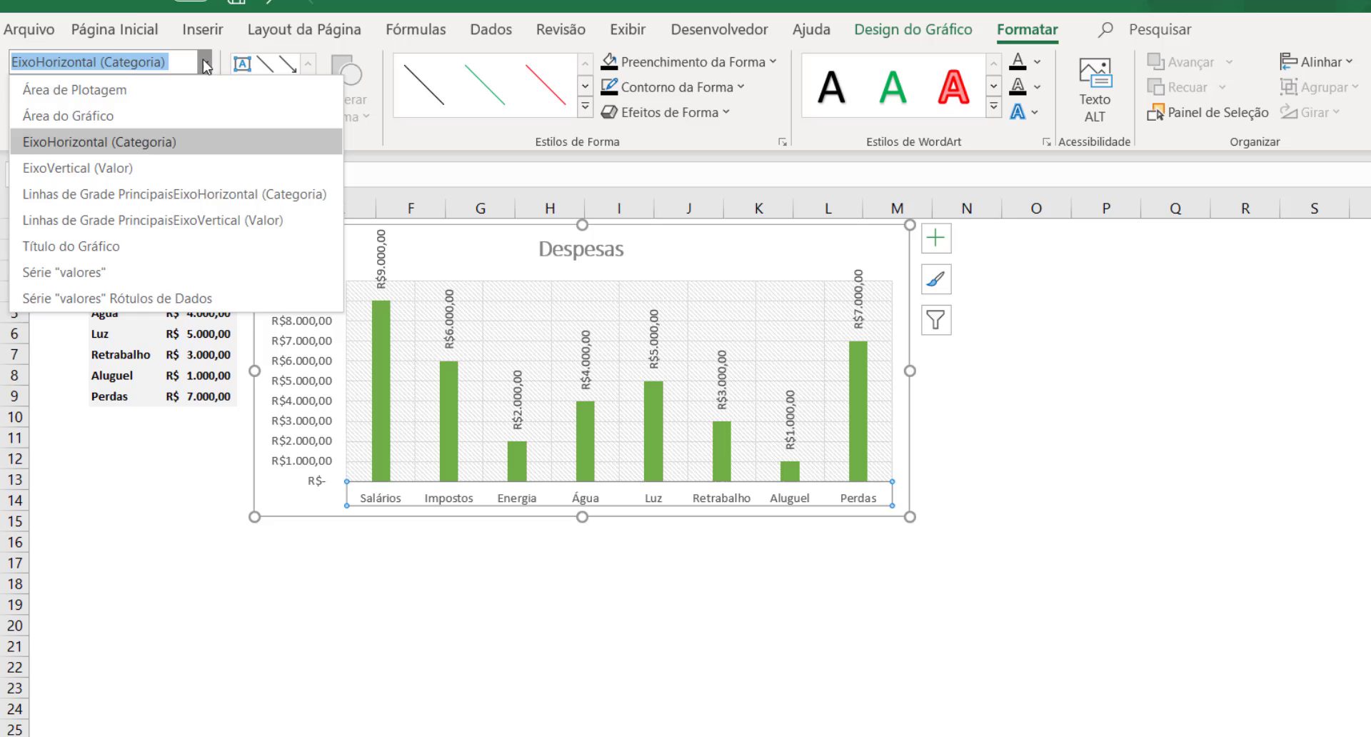
left_click(91, 90)
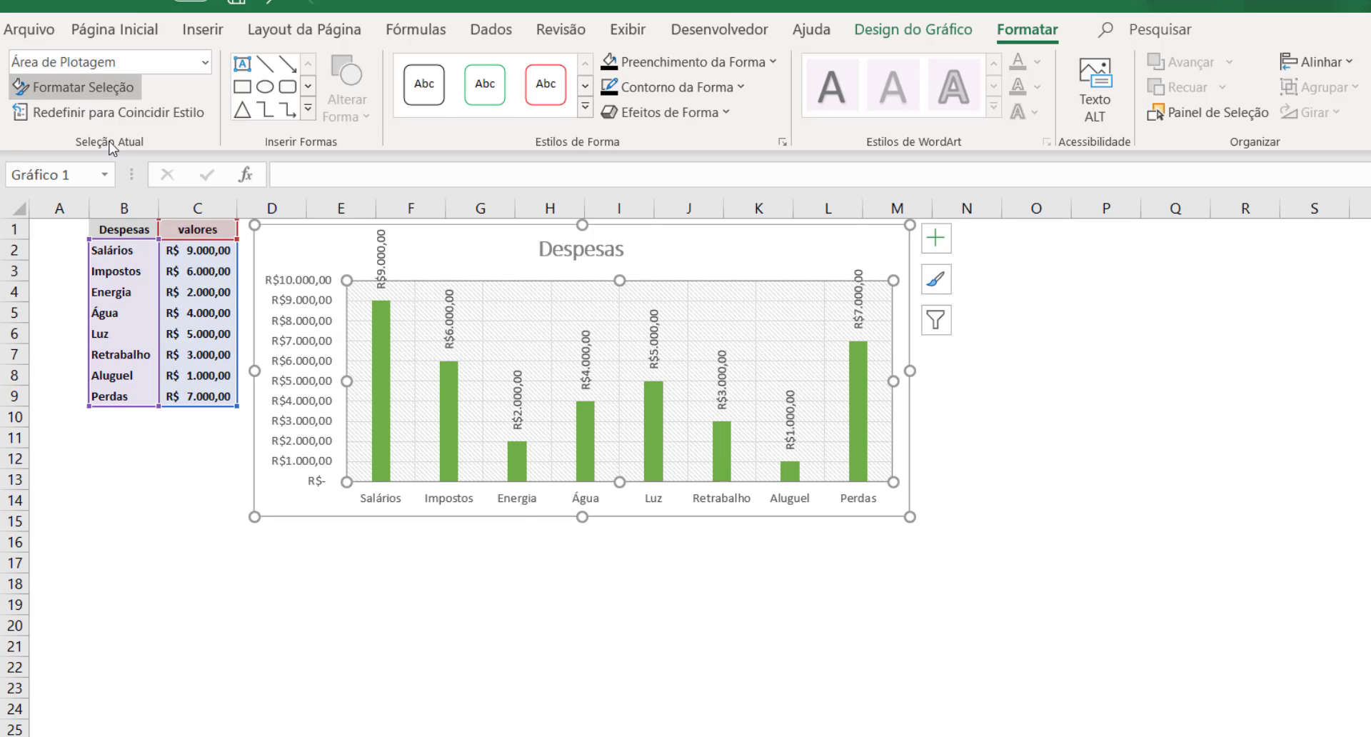
left_click(206, 63)
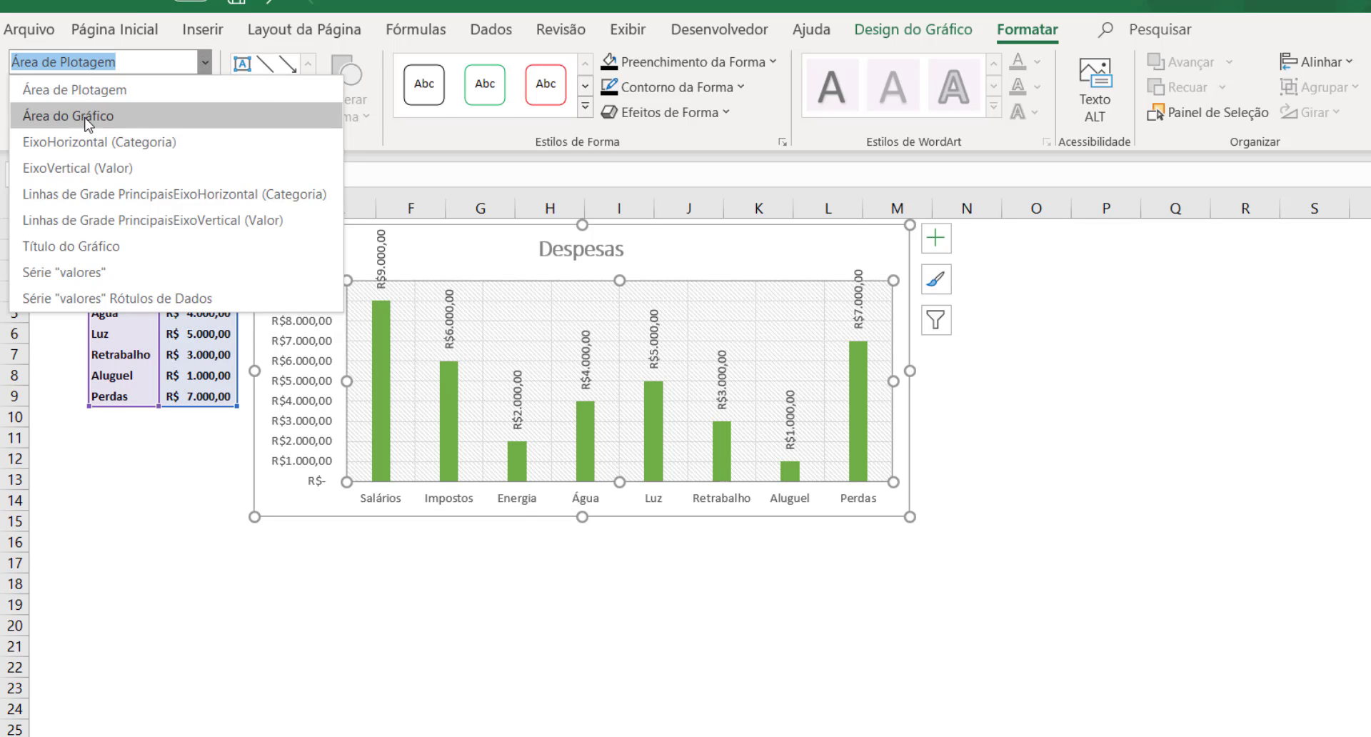
left_click(85, 116)
left_click(207, 65)
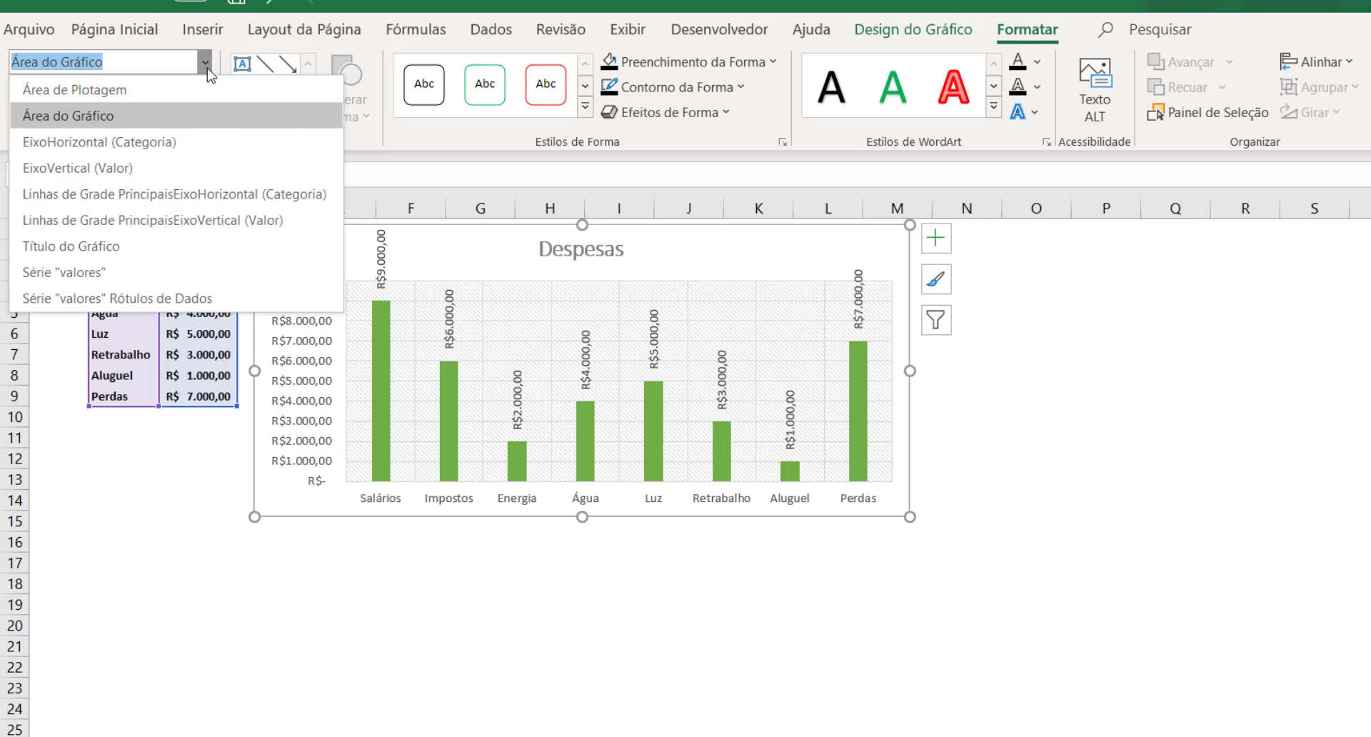
left_click(121, 142)
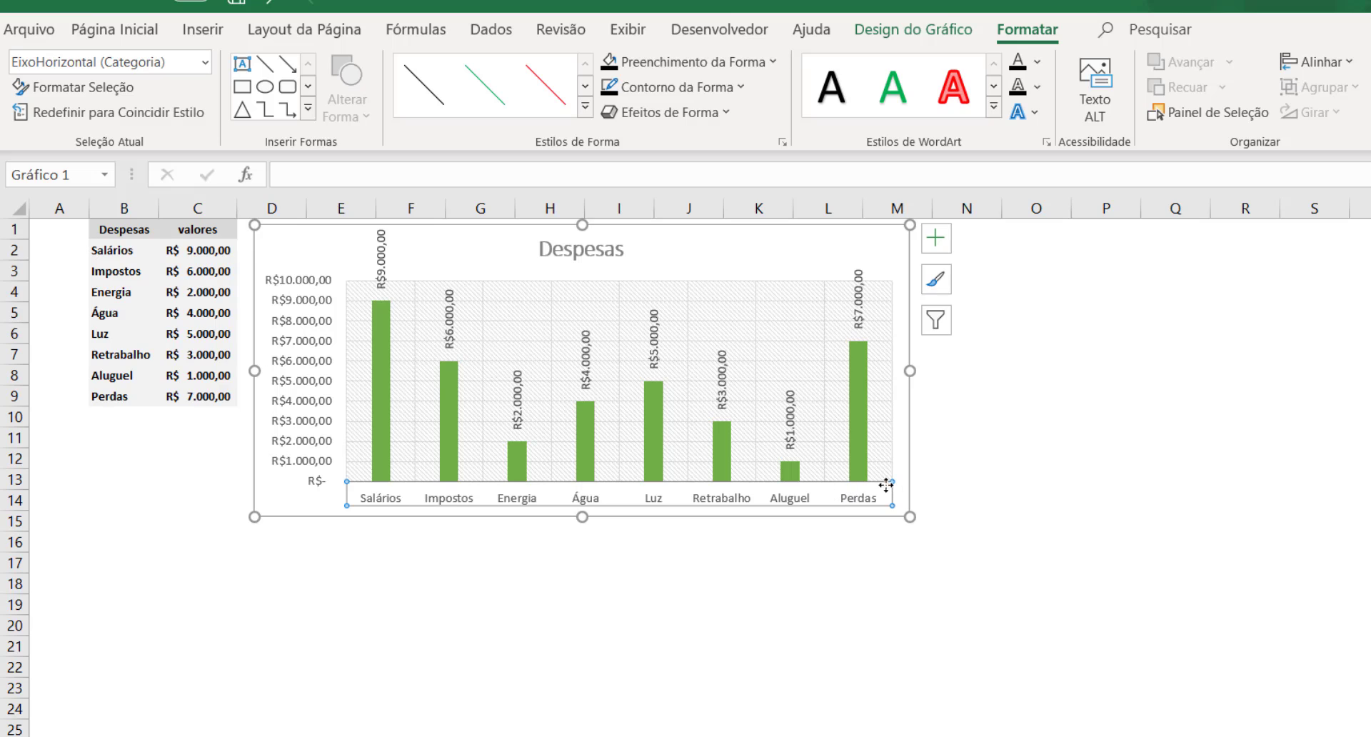
left_click(205, 62)
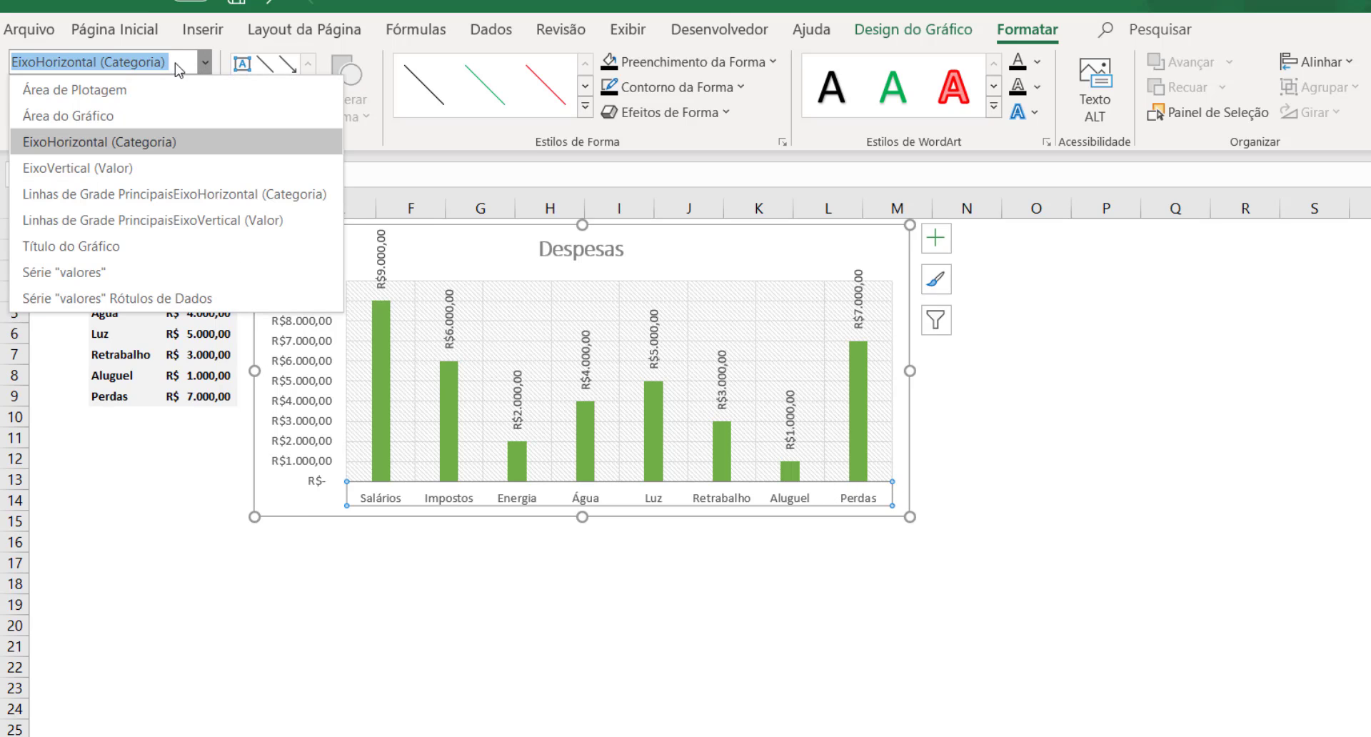
left_click(107, 169)
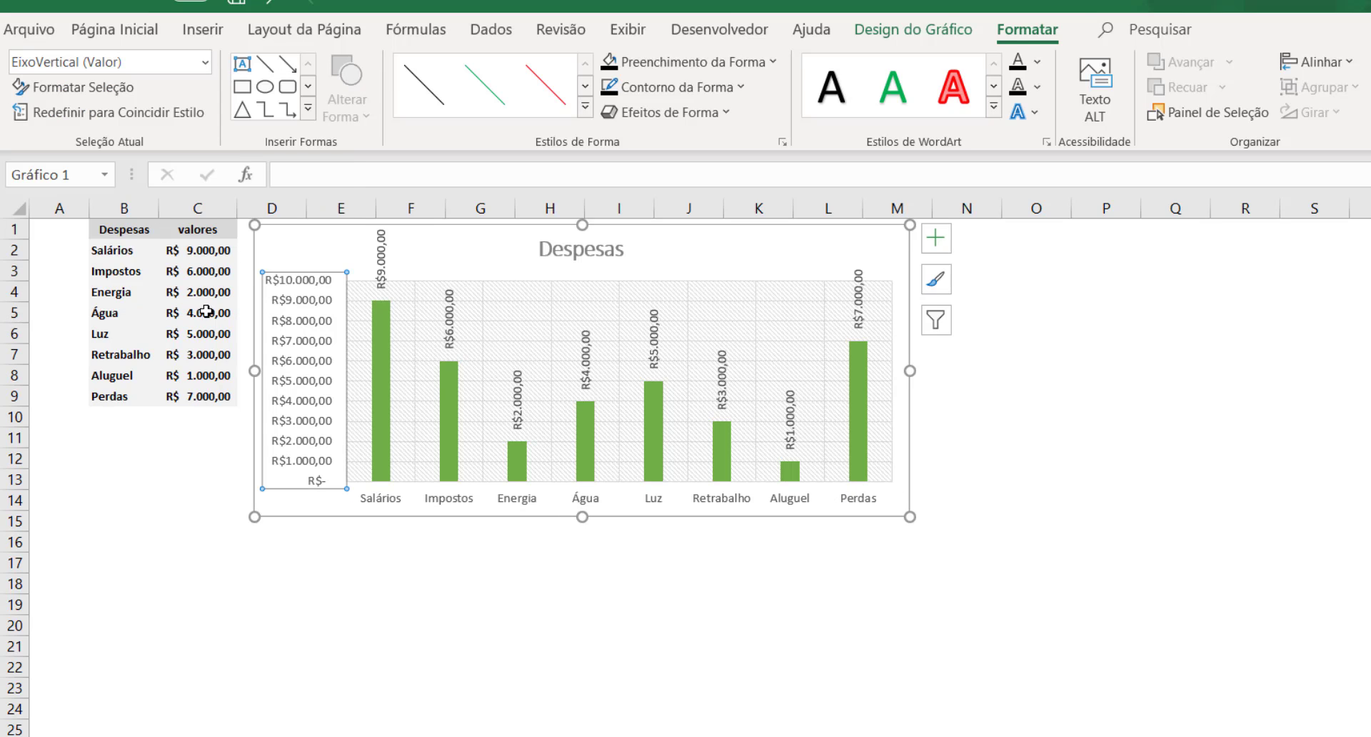
- Select the horizontal-axis major gridlines and the vertical-axis major gridlines in turn to see what each covers
left_click(205, 62)
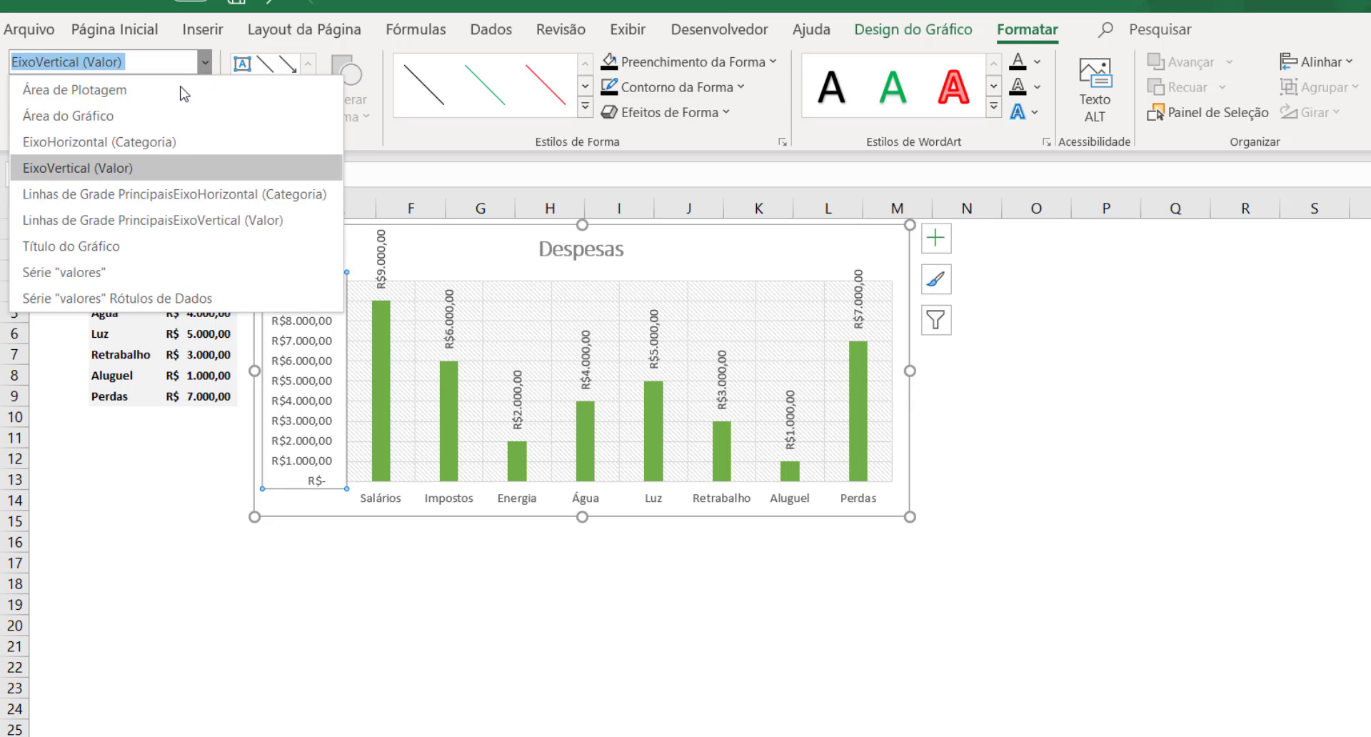
left_click(129, 205)
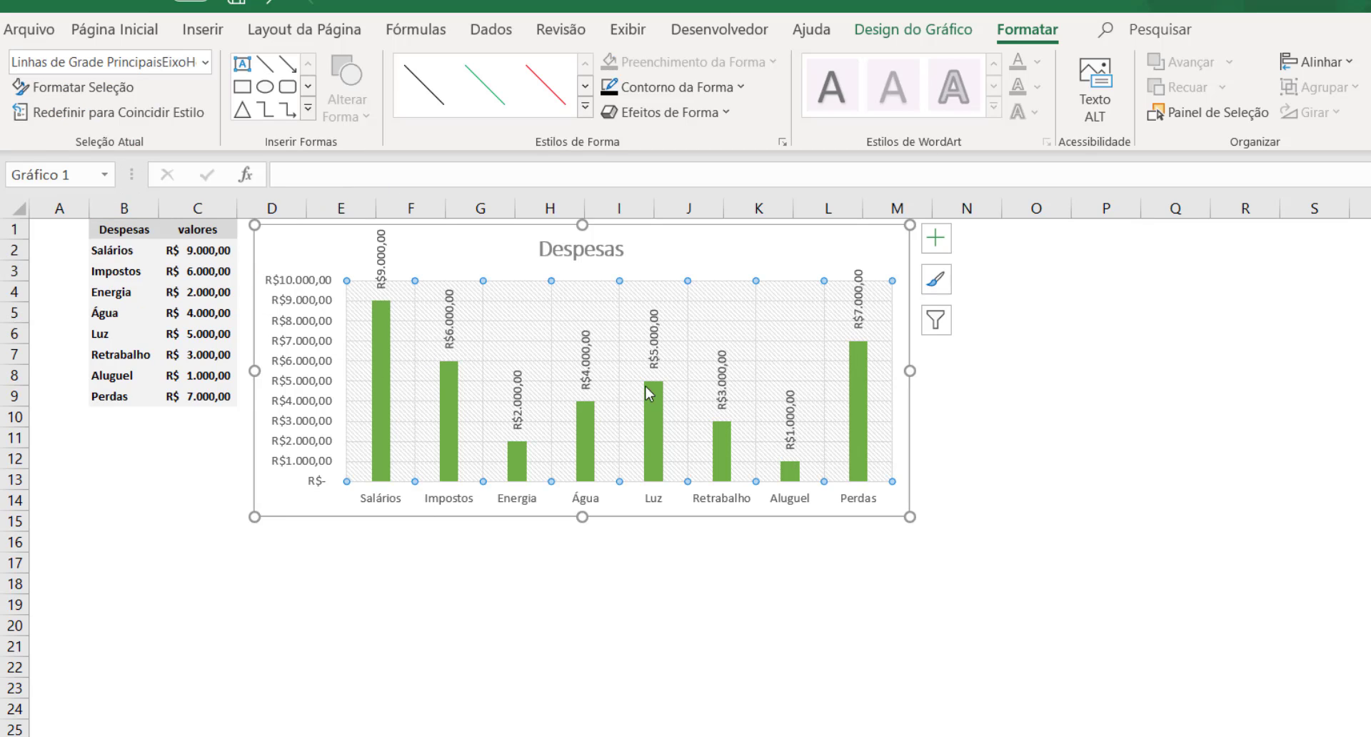
left_click(205, 63)
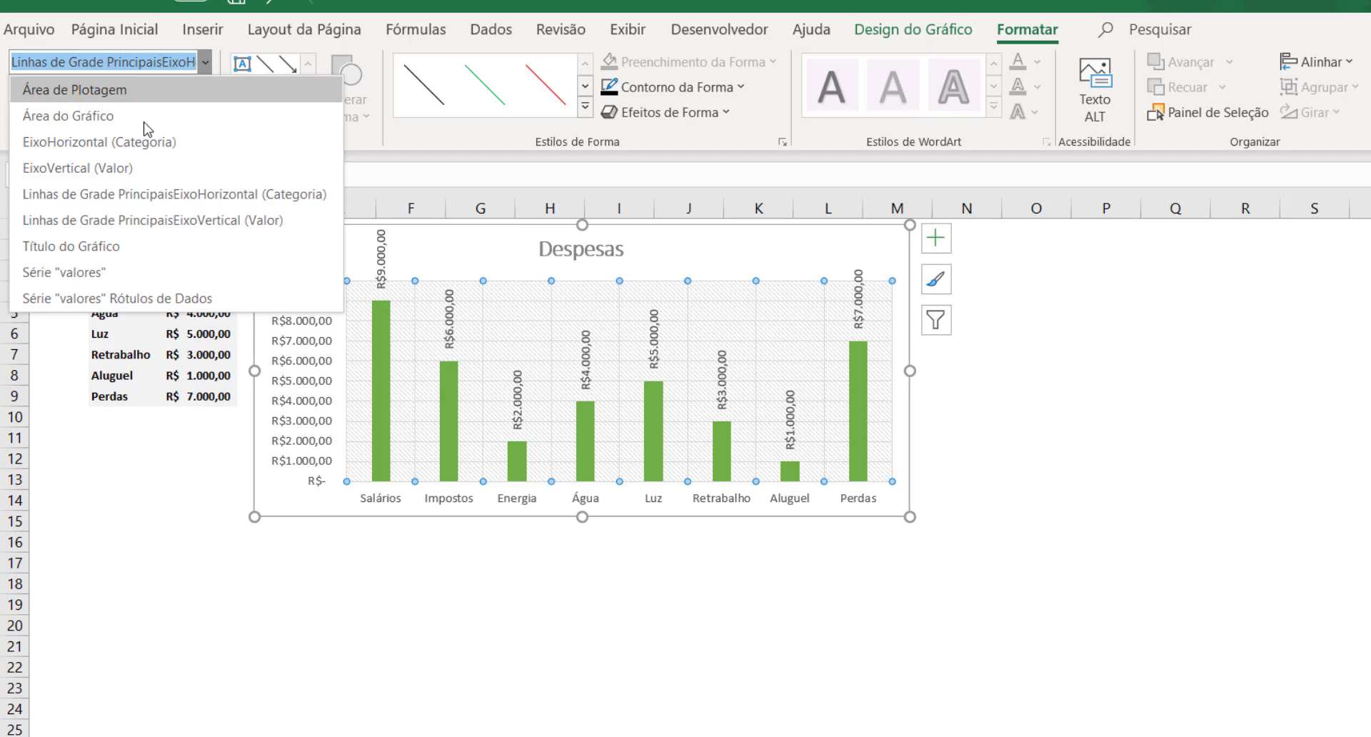
left_click(125, 221)
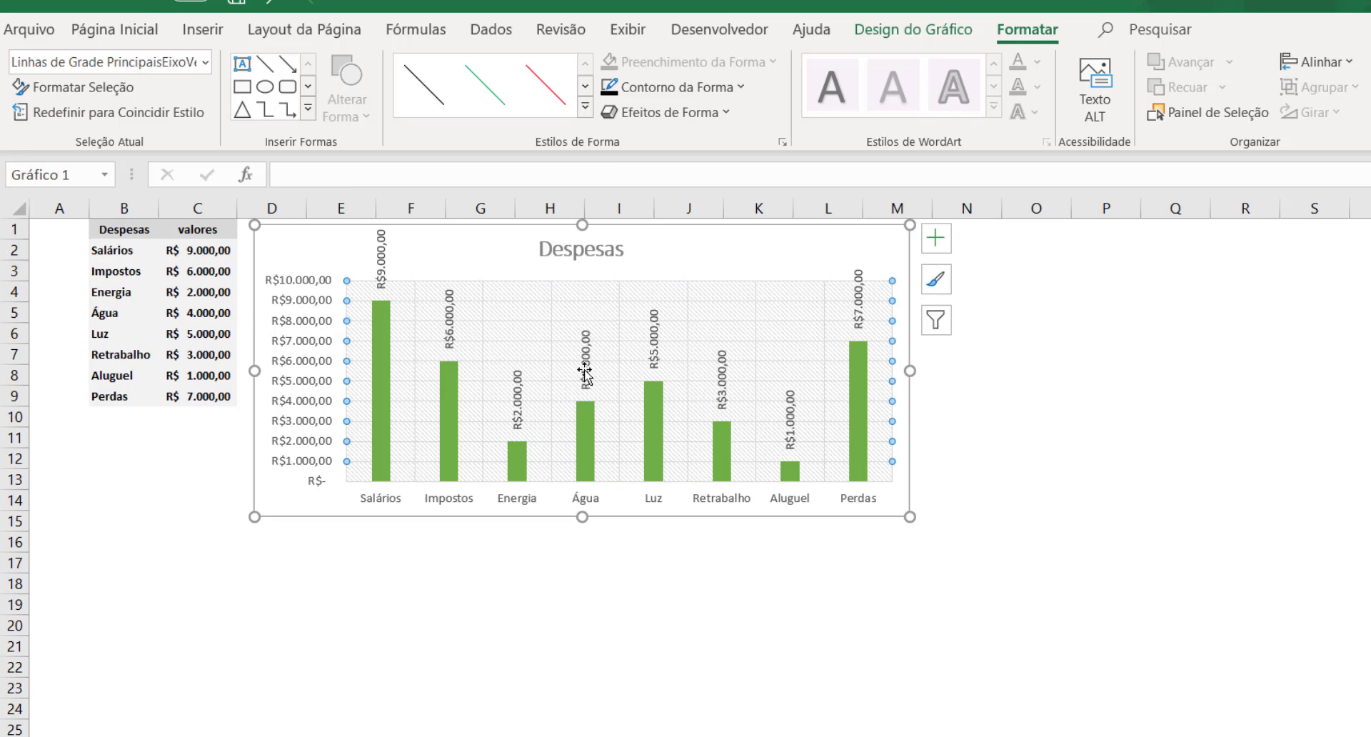
- Select the chart title, the "valores" series and that series' data labels one after another to examine them
left_click(206, 63)
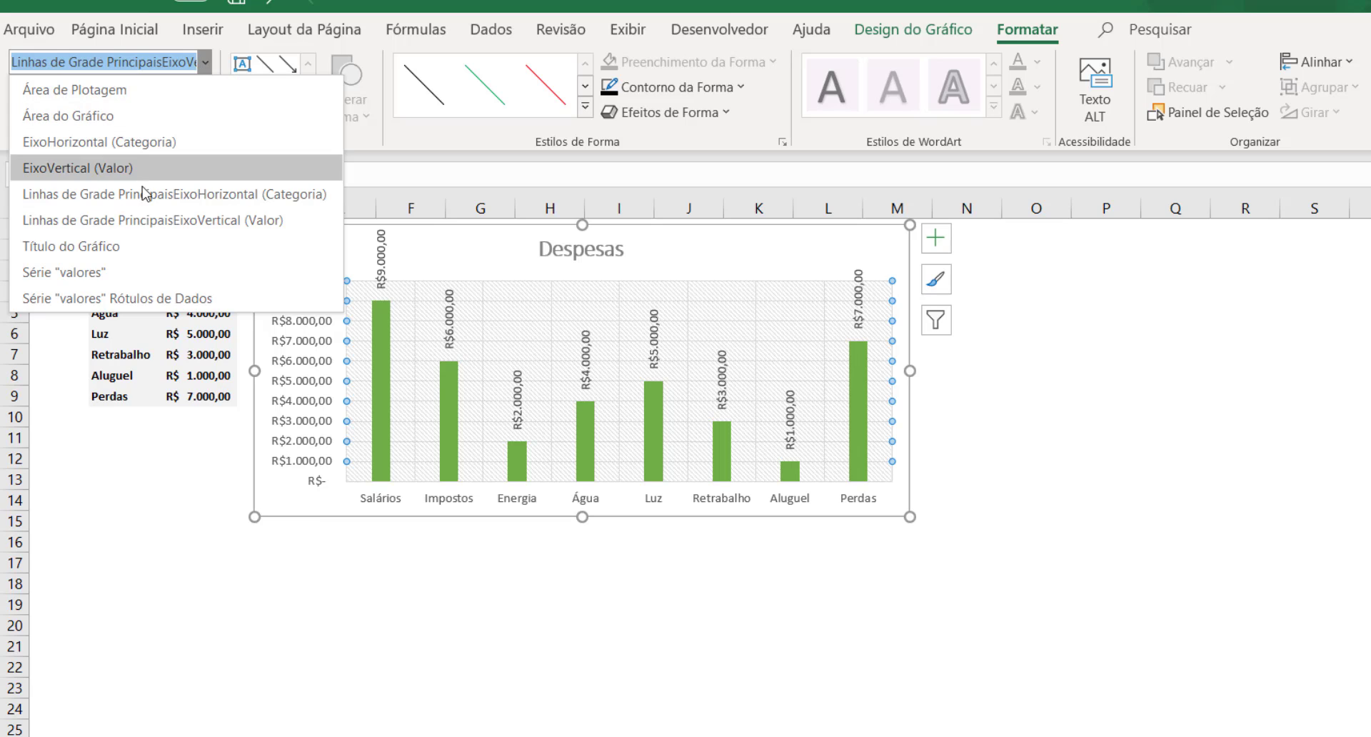
left_click(127, 248)
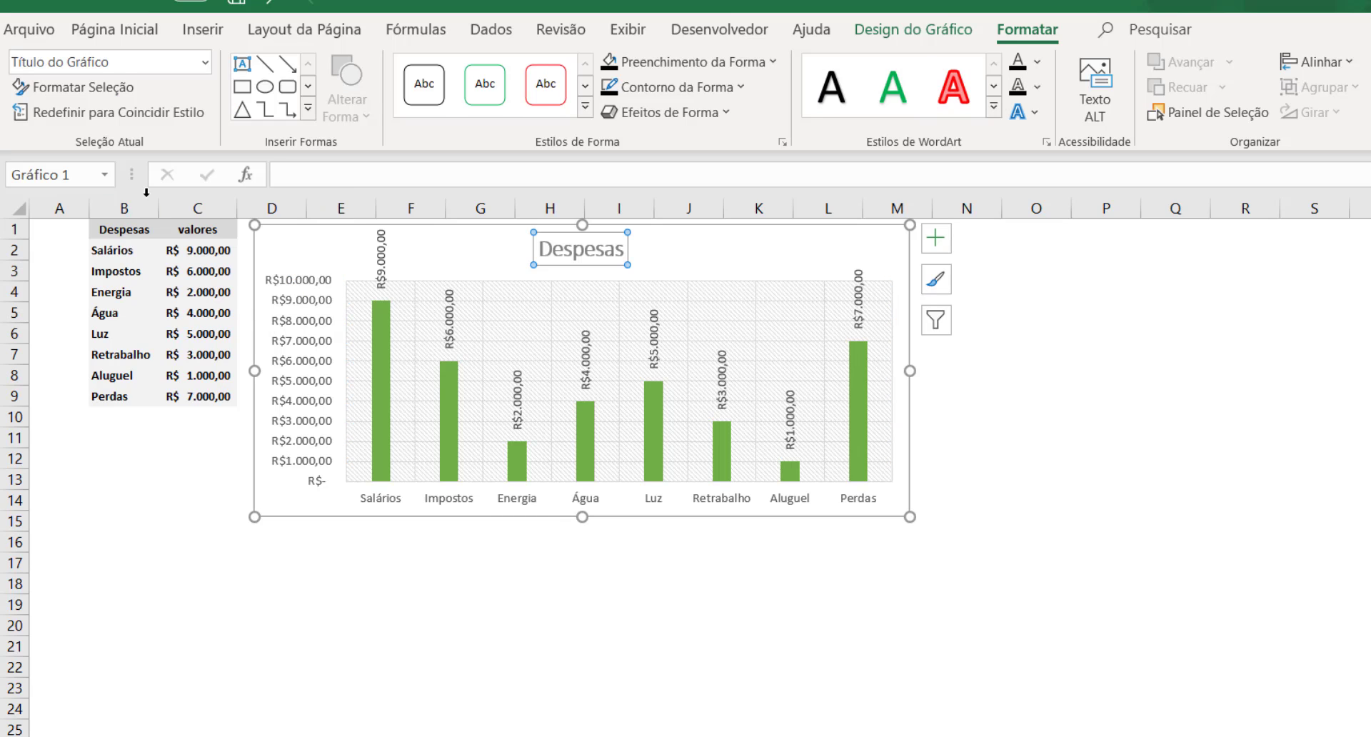
left_click(187, 61)
left_click(205, 62)
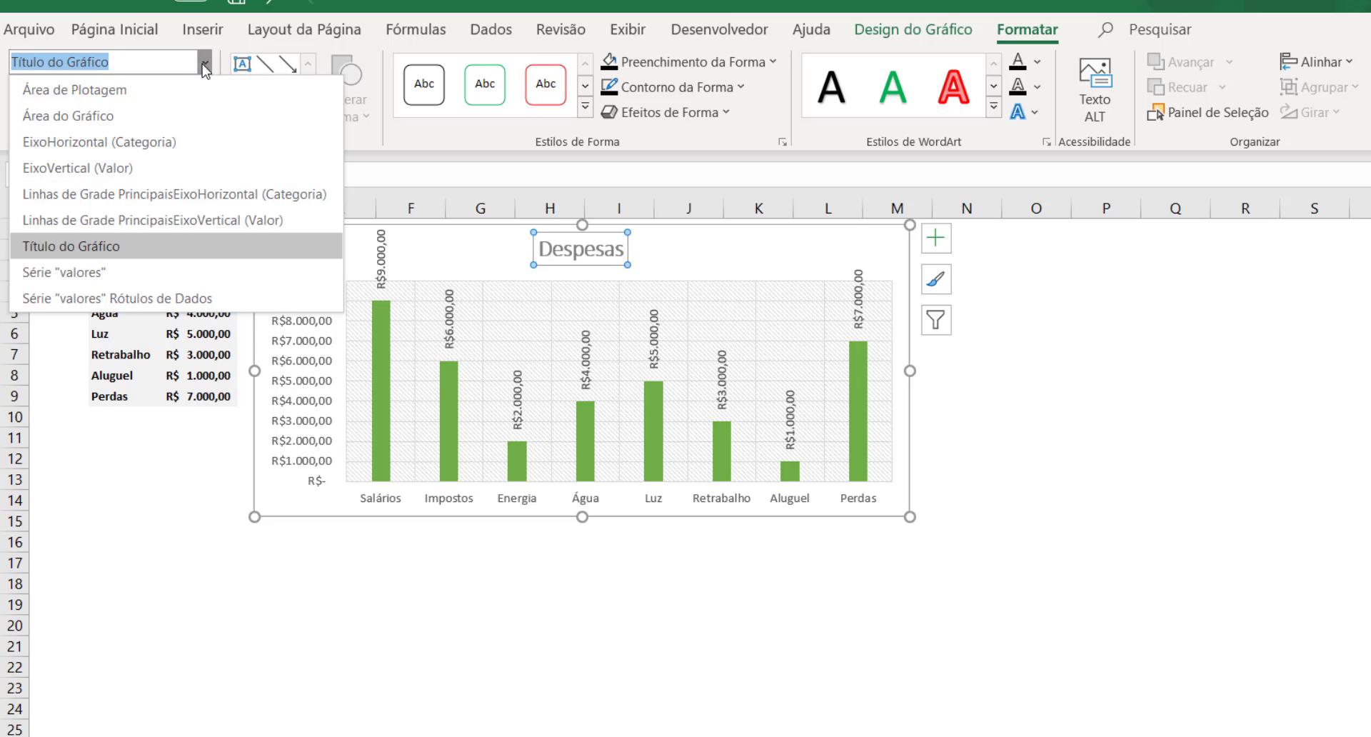
left_click(64, 272)
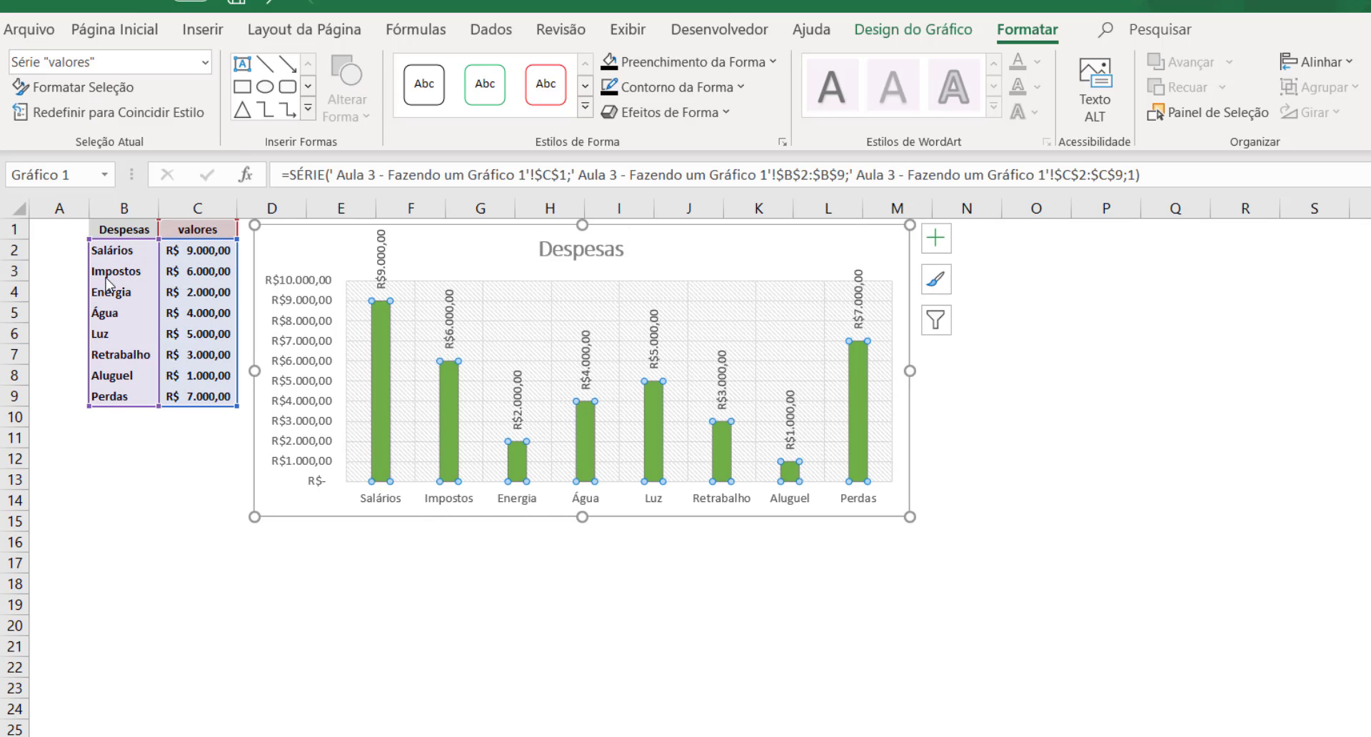
left_click(205, 62)
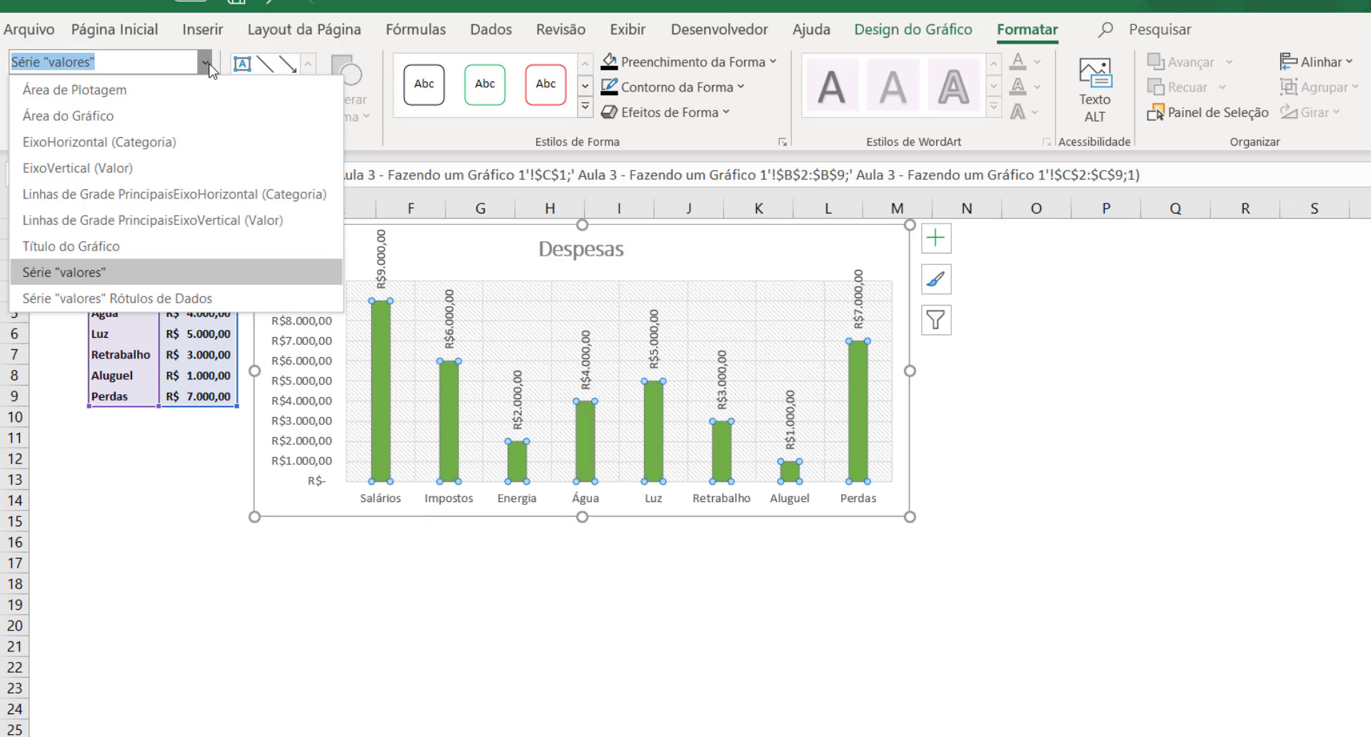
left_click(97, 298)
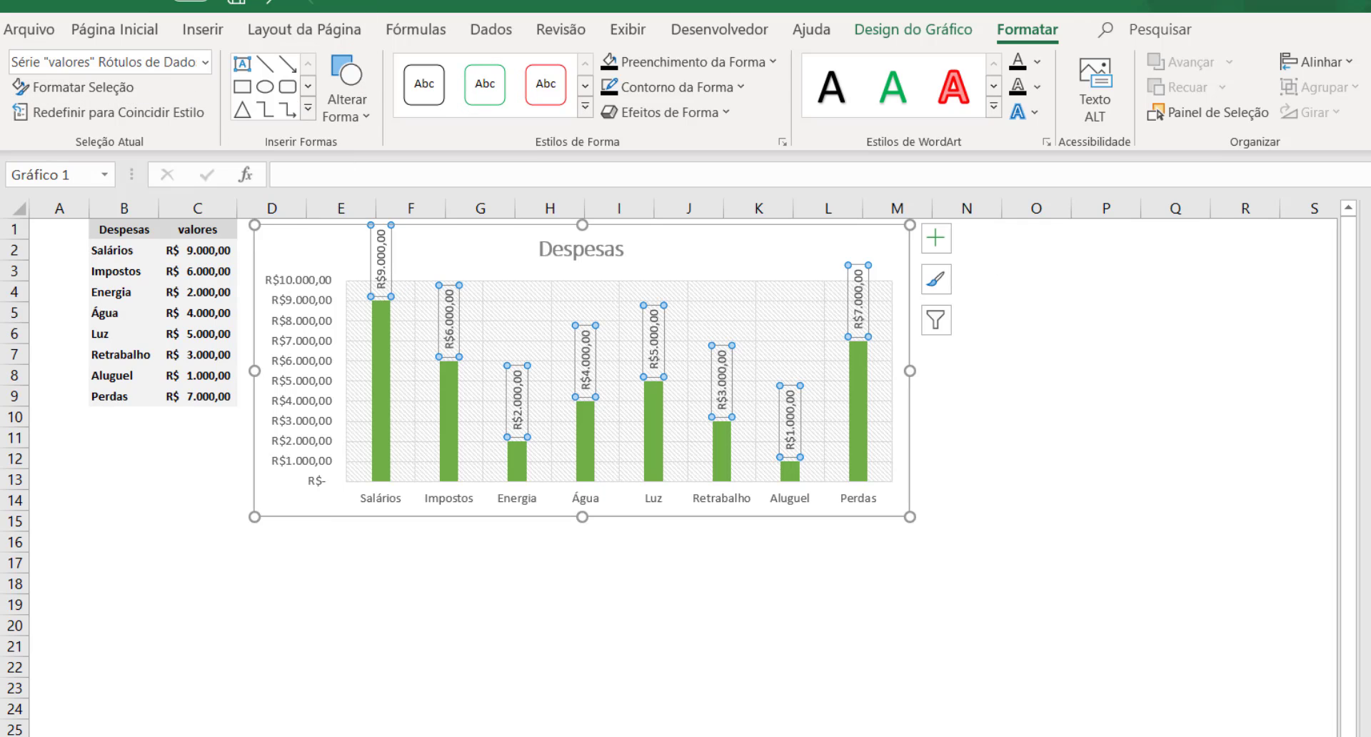
- Select the chart title and try a black shape fill, followed by the green theme colour
left_click(205, 63)
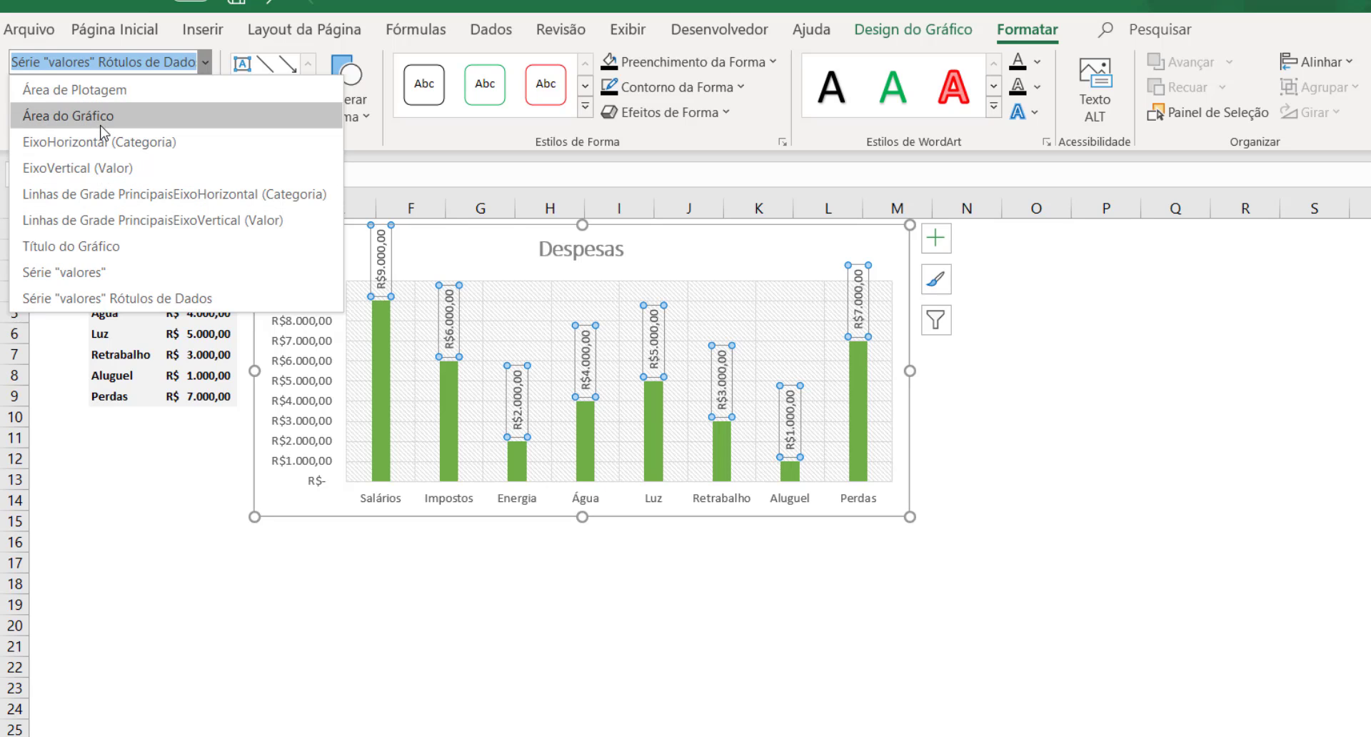
left_click(79, 246)
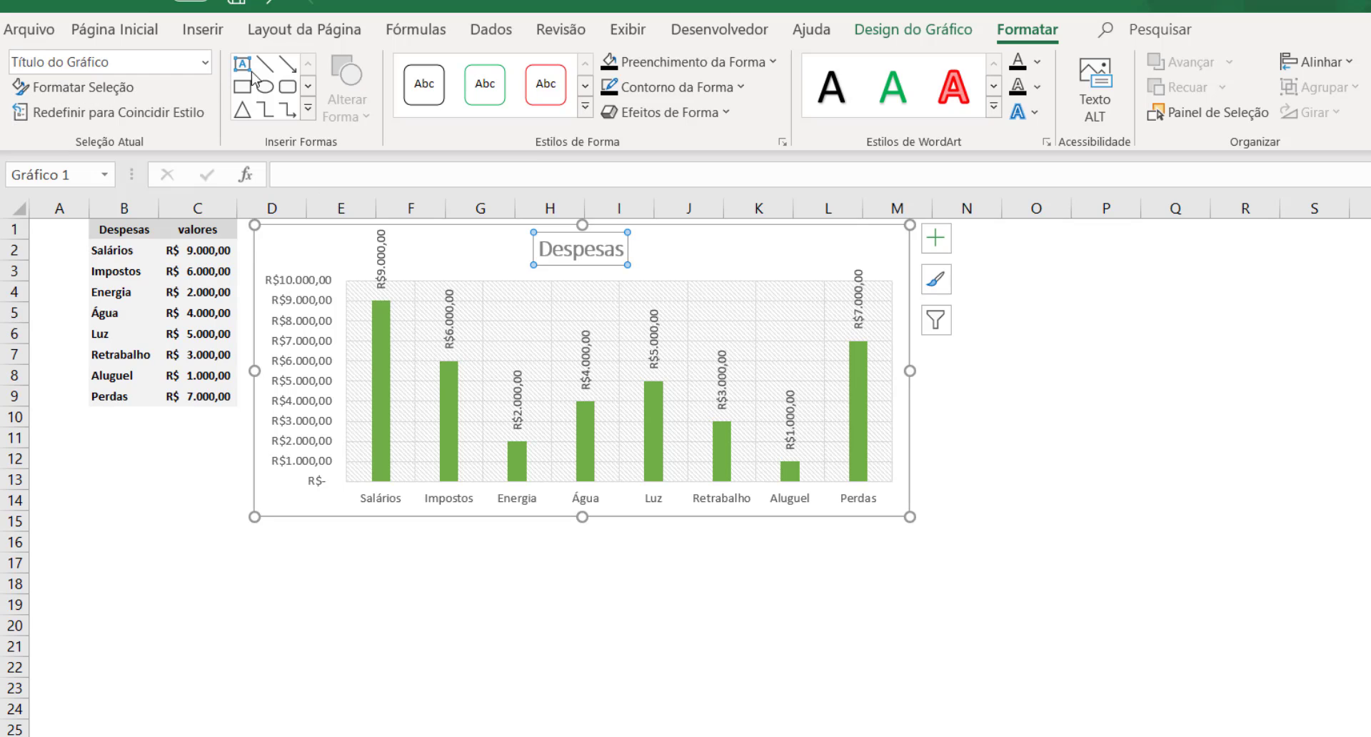
left_click(610, 63)
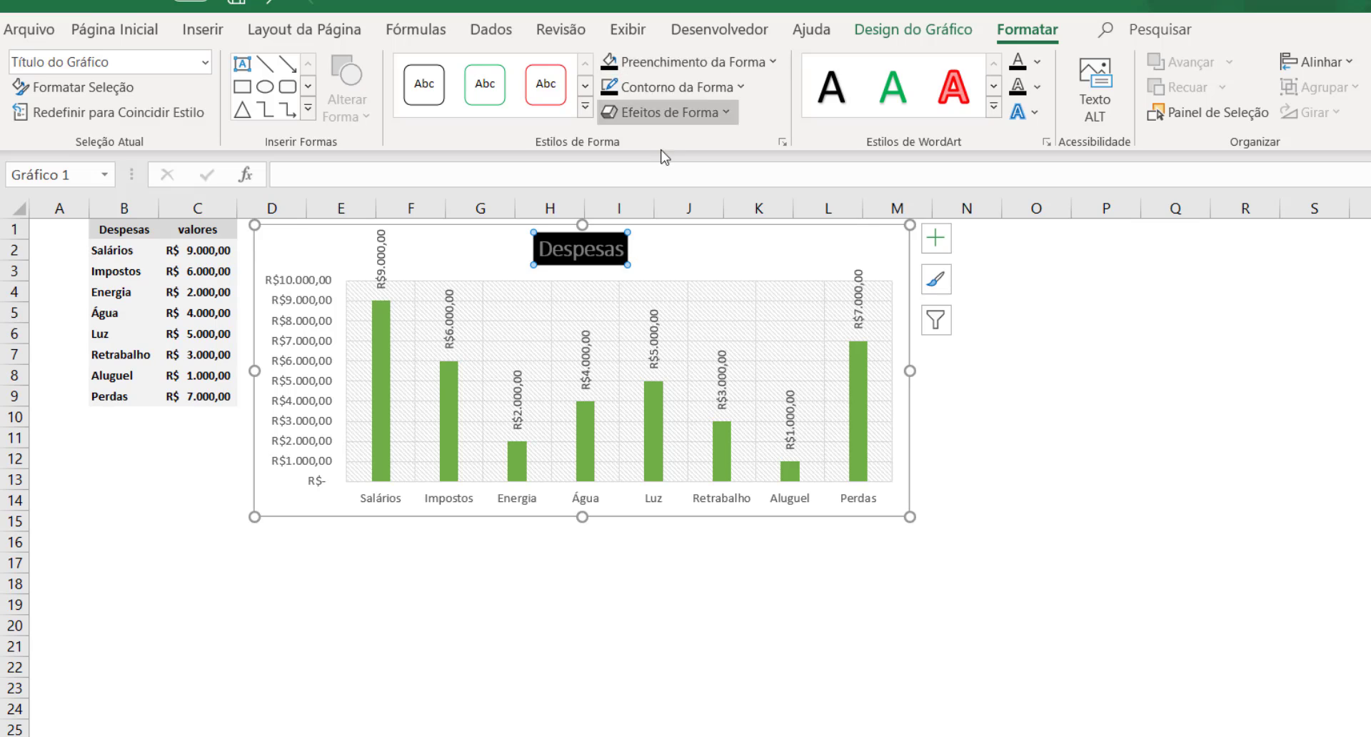
left_click(662, 69)
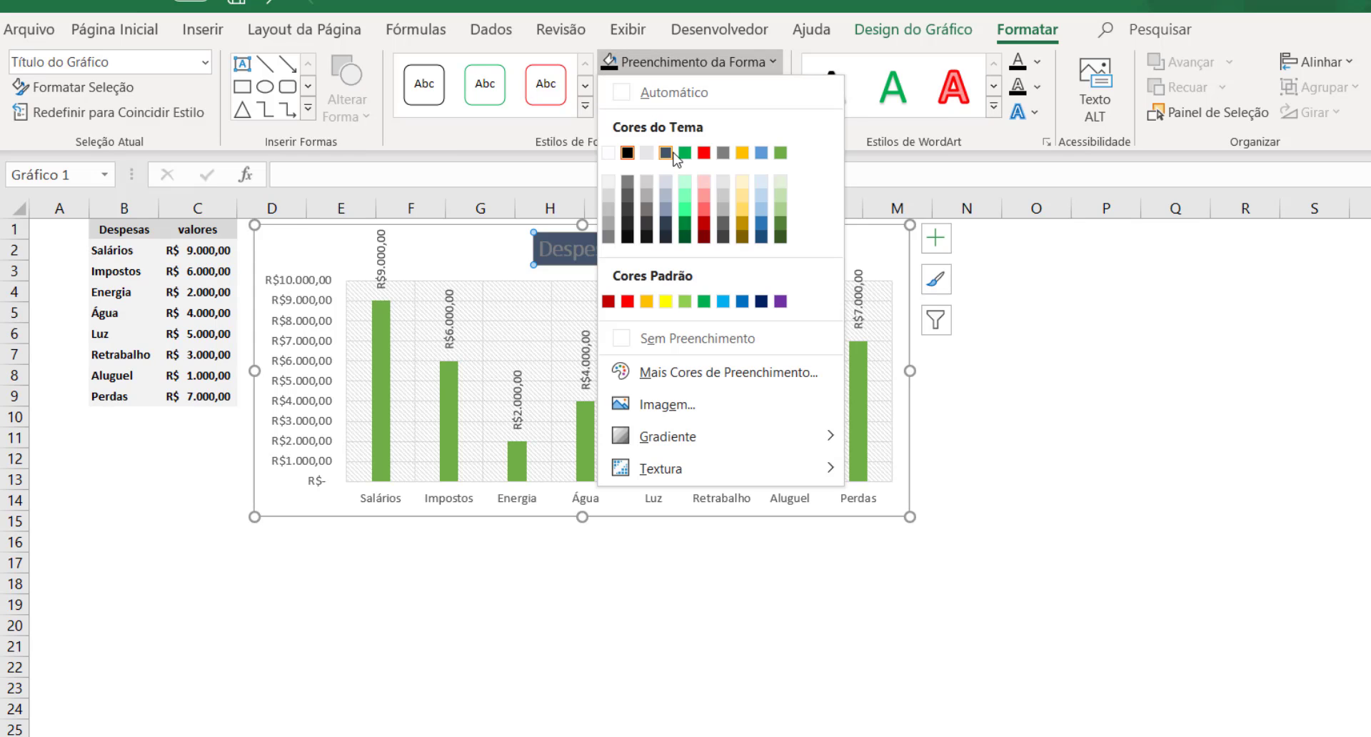
left_click(677, 156)
- Give the chart title a dark grey outline and a white shape fill
left_click(674, 86)
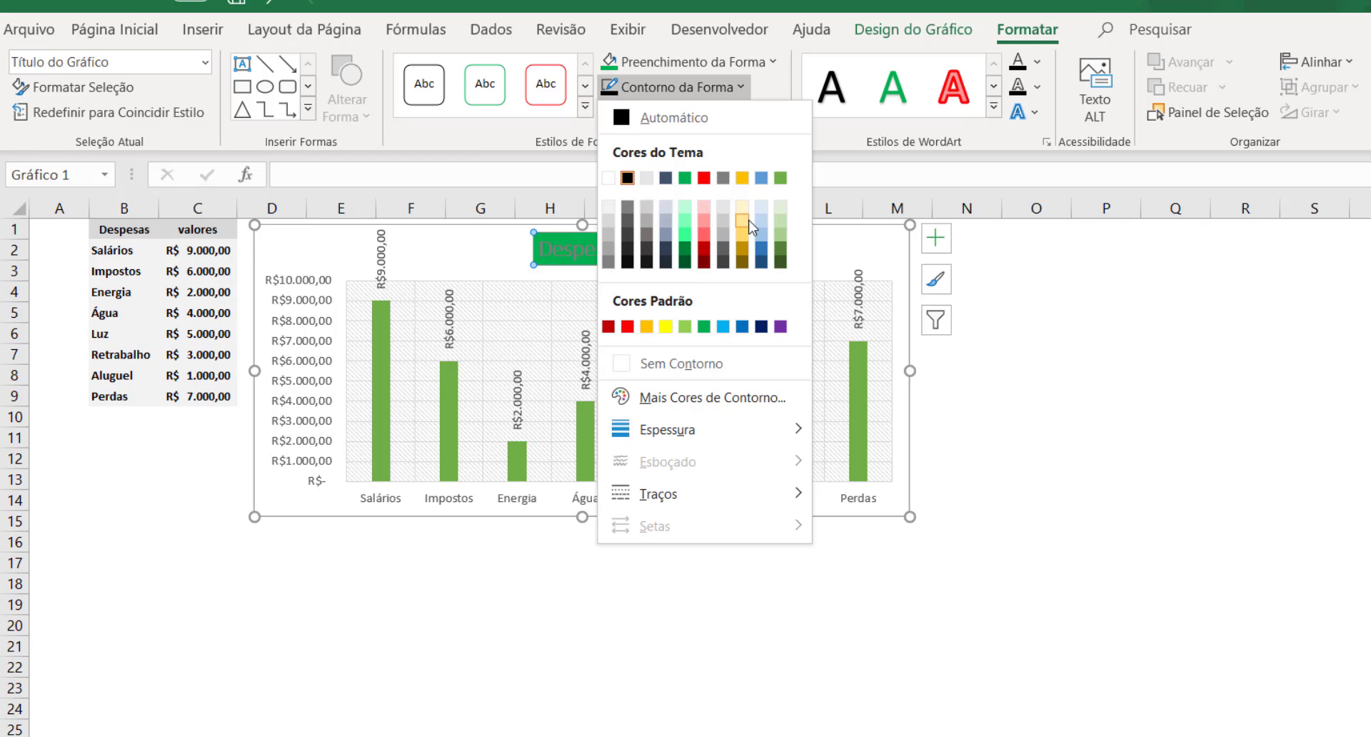
left_click(745, 221)
left_click(674, 86)
left_click(626, 217)
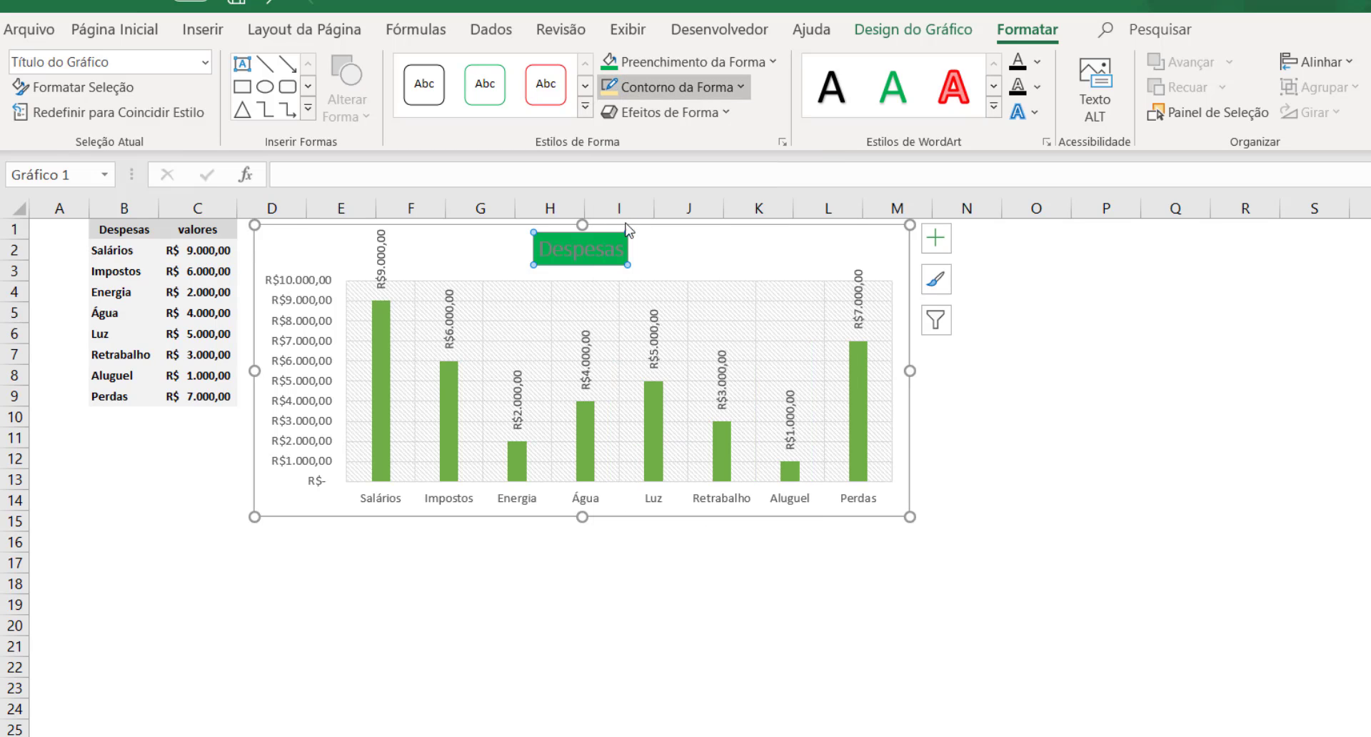
left_click(666, 66)
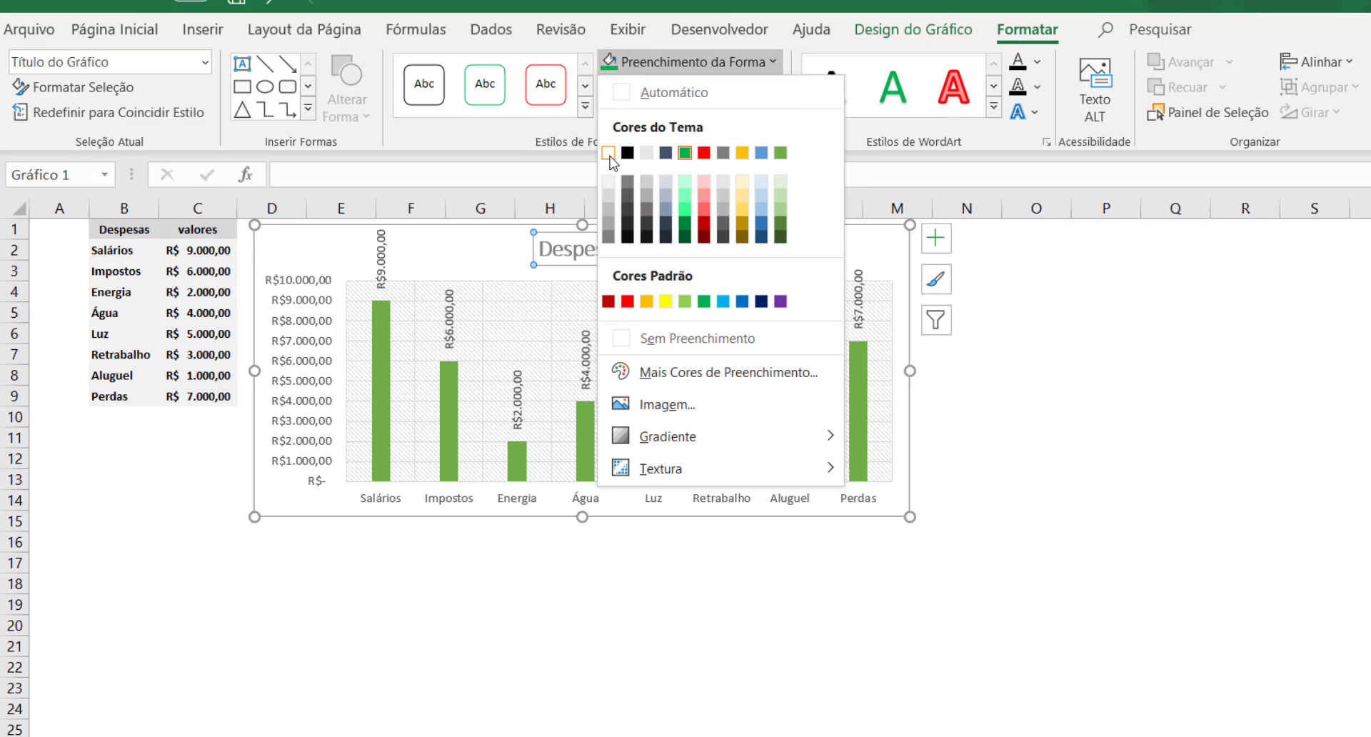
left_click(608, 154)
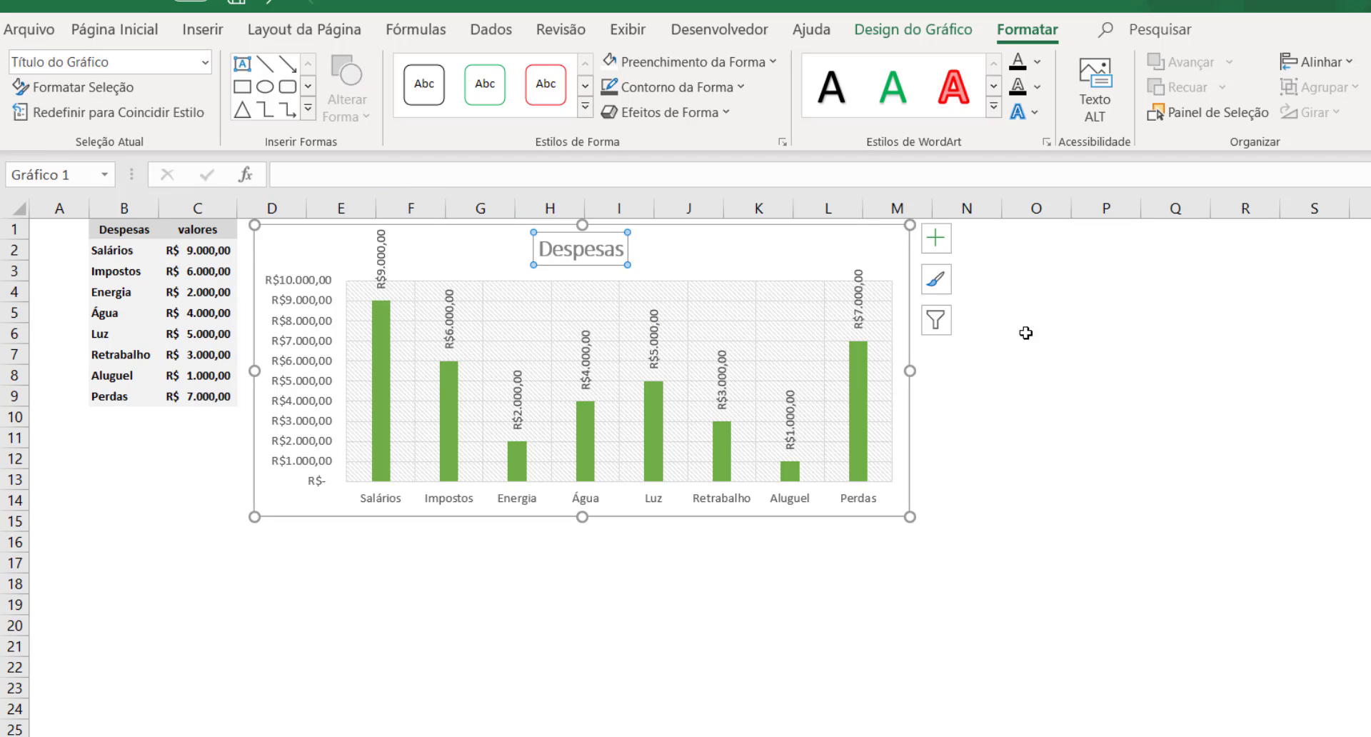
- Draw a rectangle in the chart beside the title, above the Luz and Retrabalho columns, and delete it
left_click(680, 243)
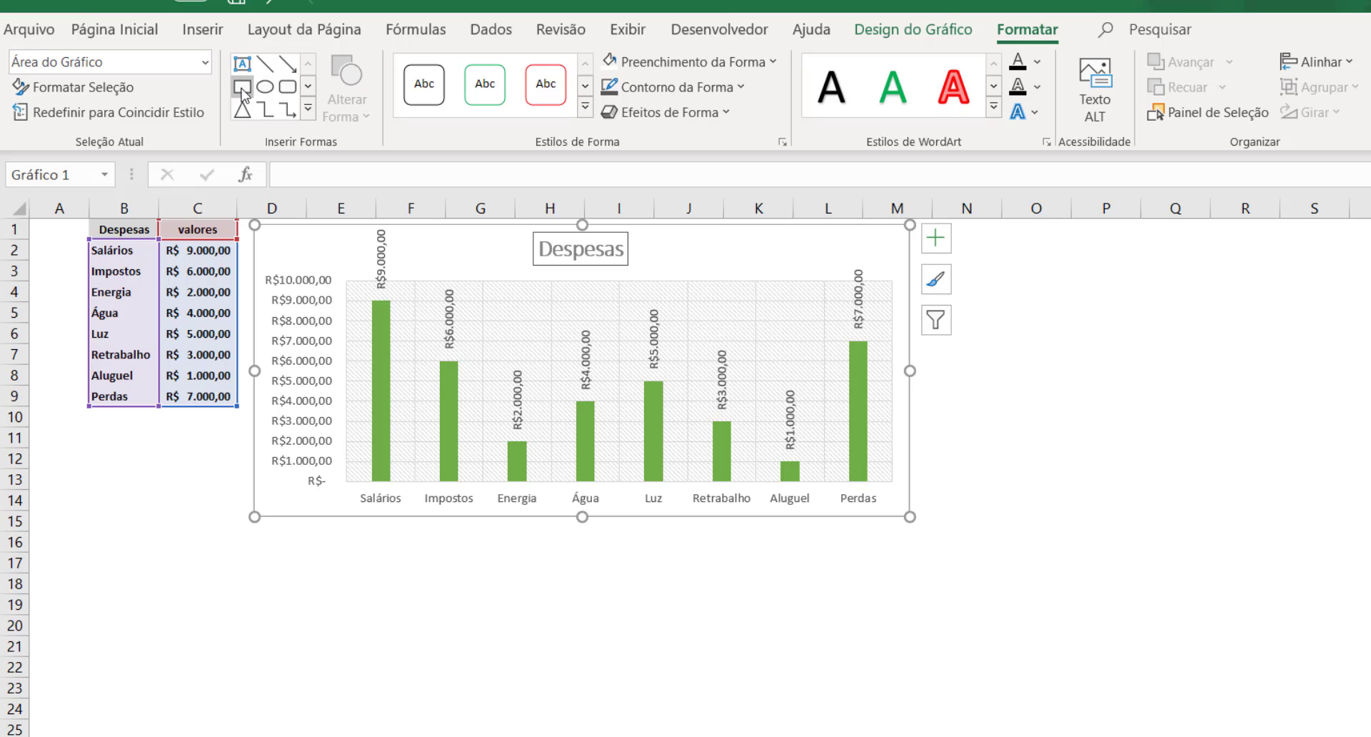
left_click_drag(666, 254, 814, 285)
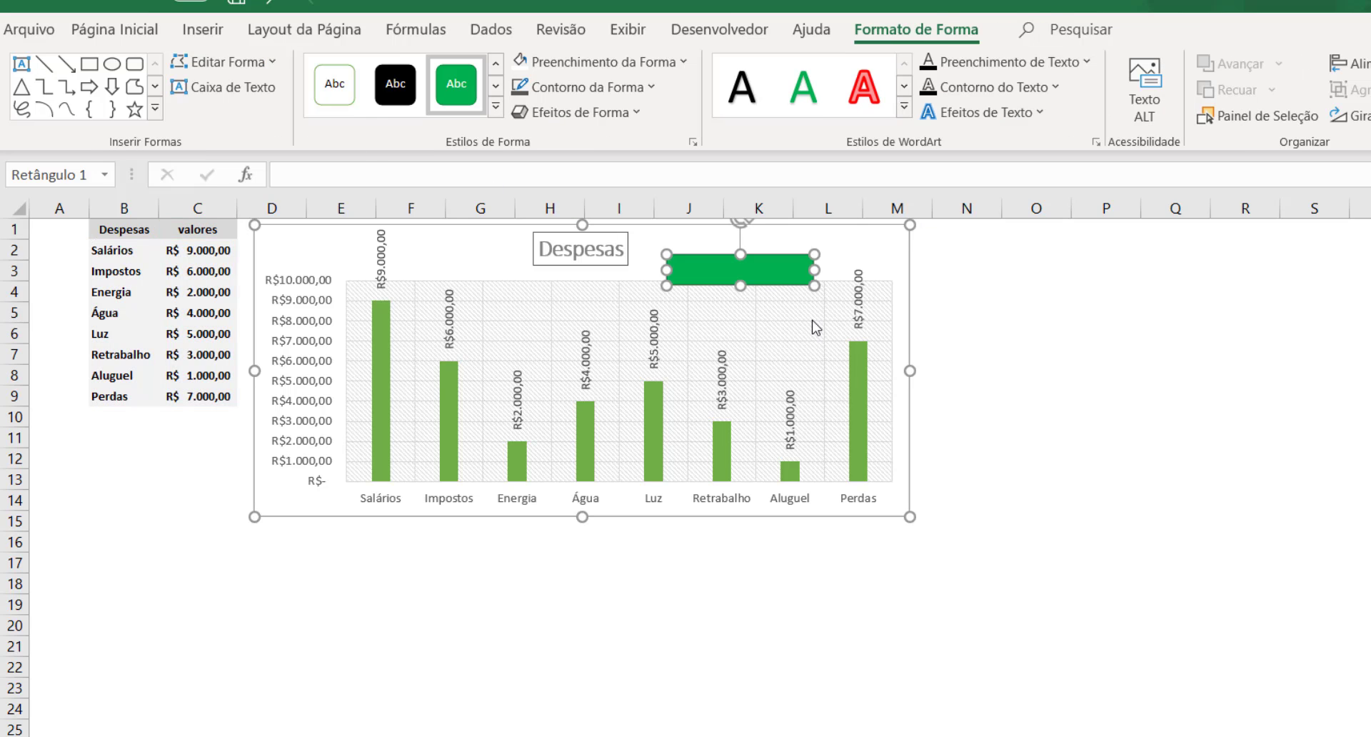
key("Delete")
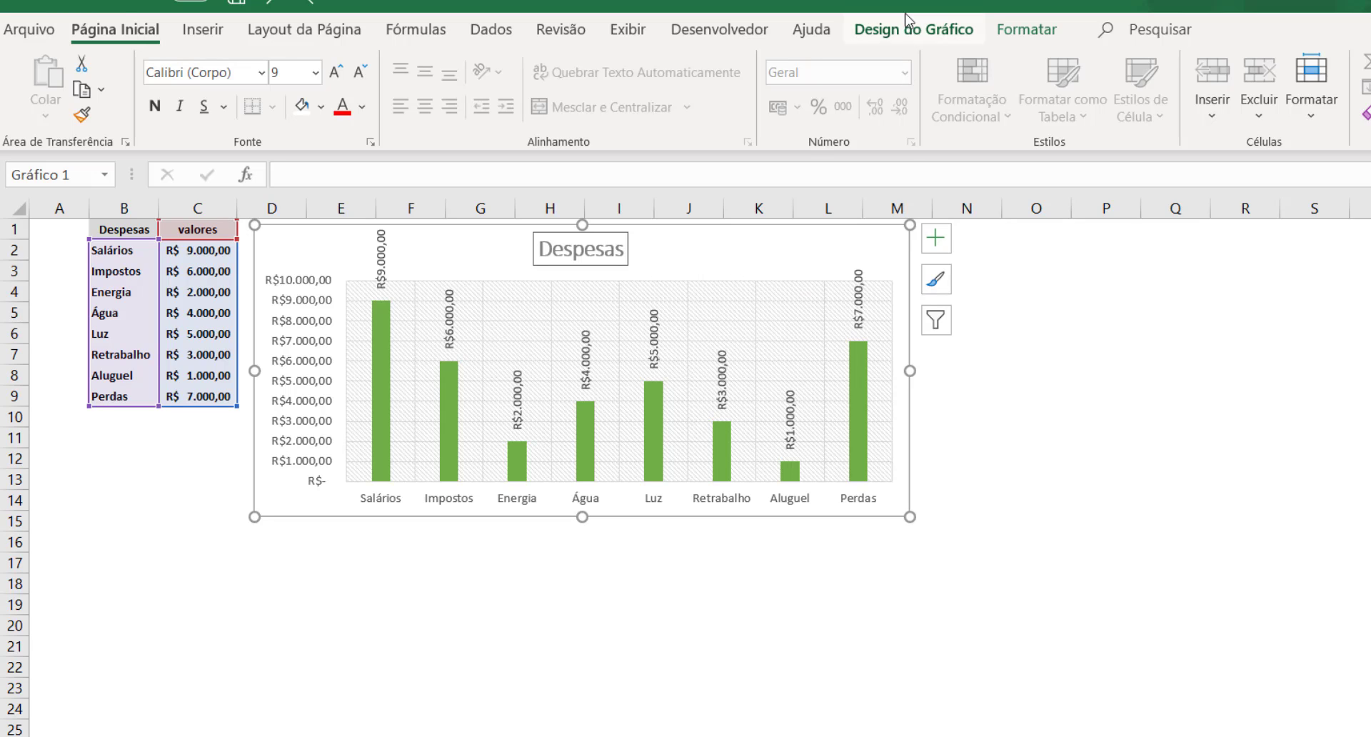
- Draw an elbow connector across the Salários column of the chart and undo it
left_click(1027, 30)
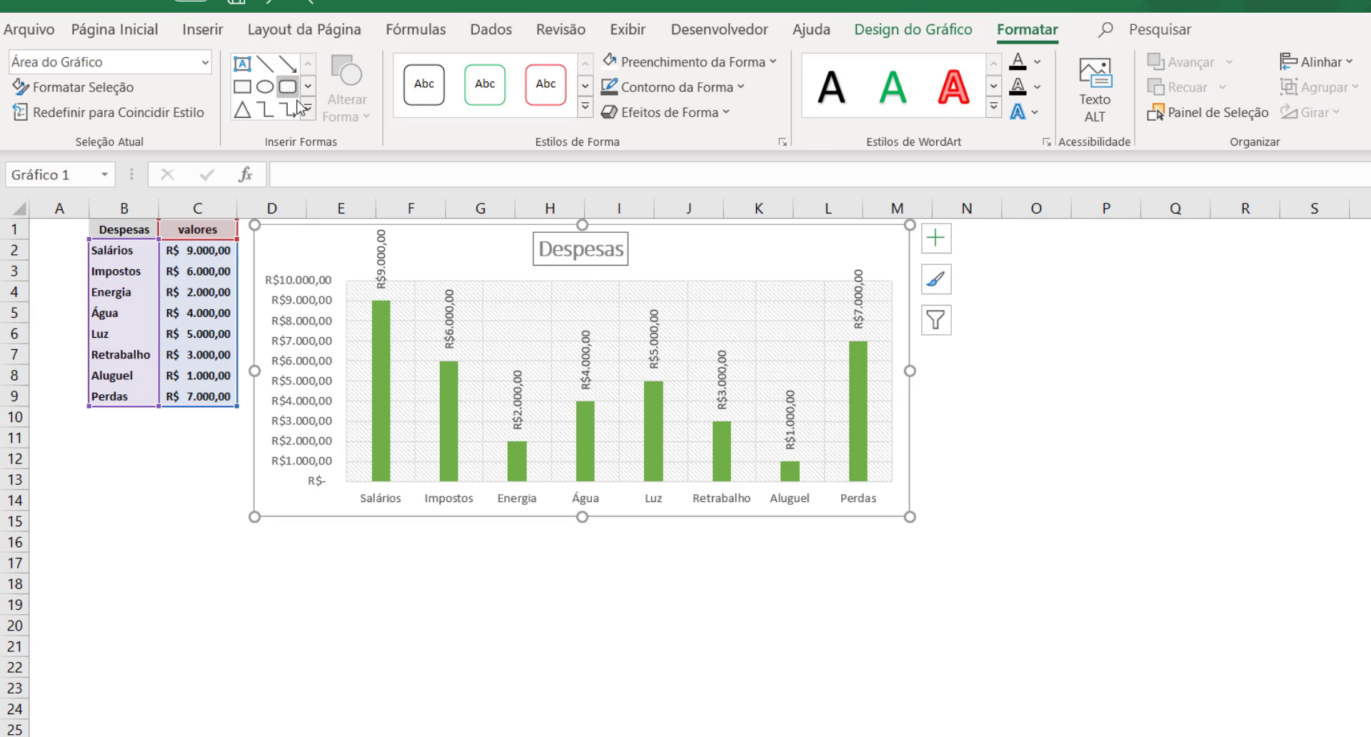
left_click(264, 109)
left_click_drag(320, 258, 408, 338)
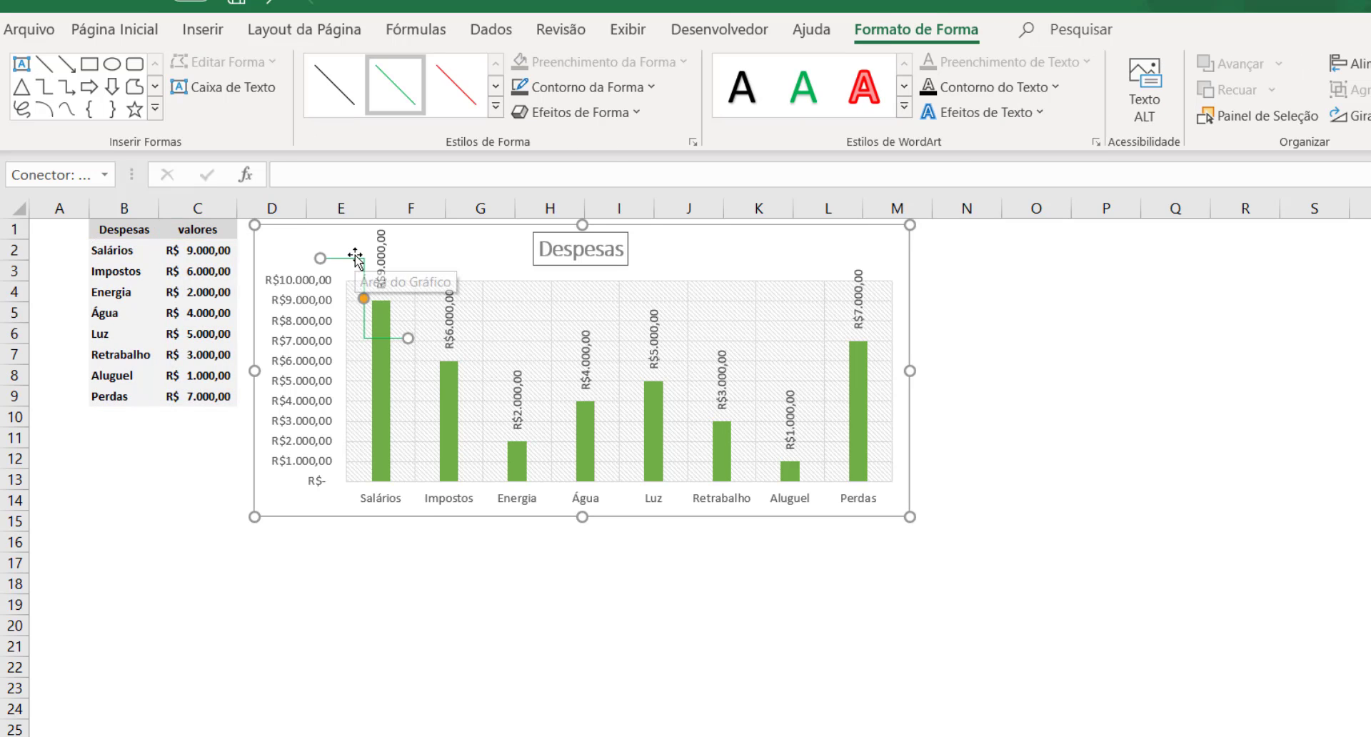
key("ctrl+z")
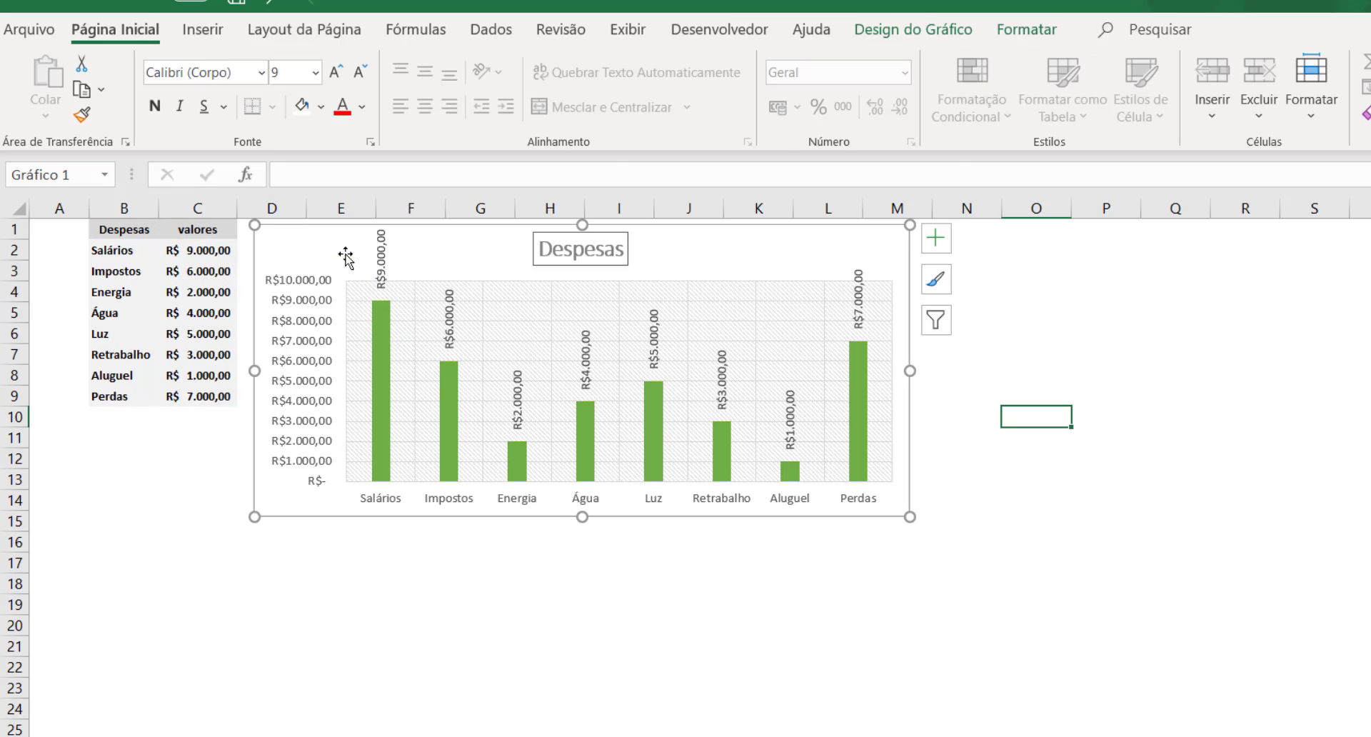
- Apply the preset shape style with a green outline and white fill to the whole chart area
left_click(1002, 34)
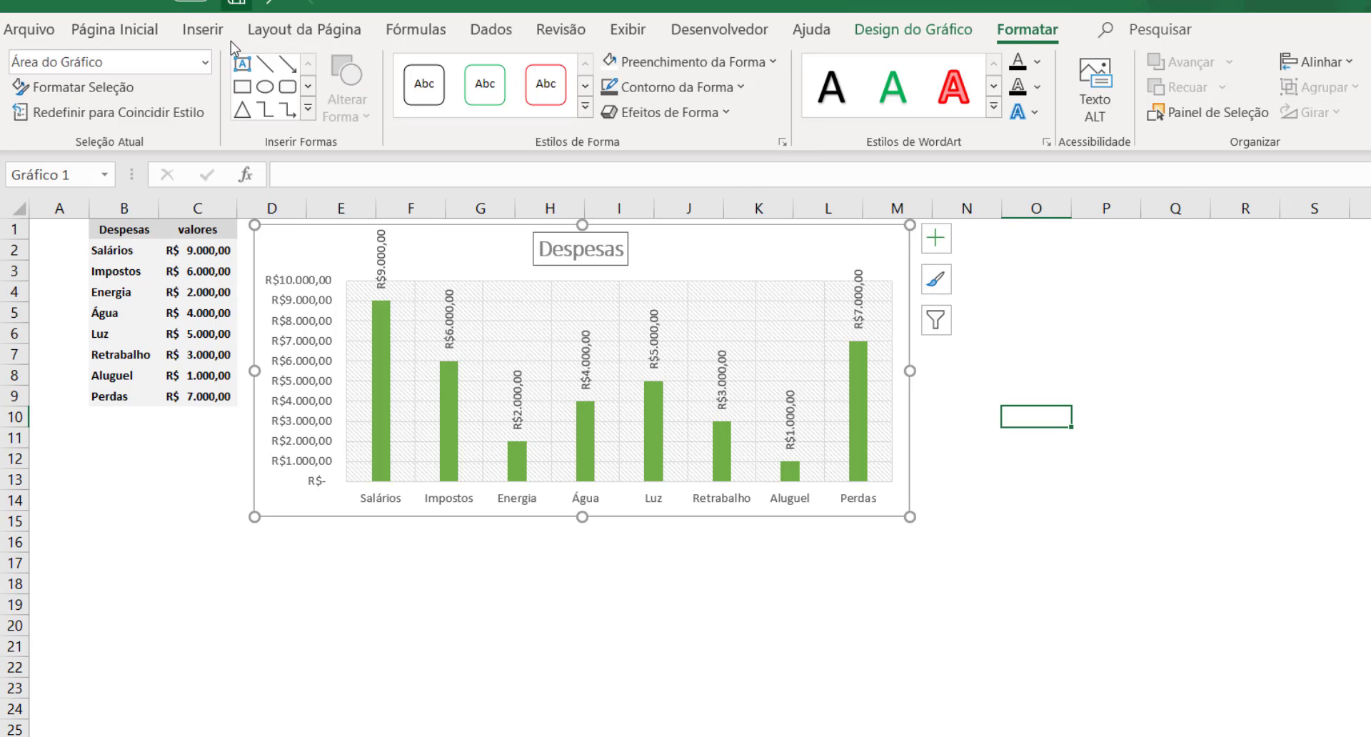
left_click(489, 99)
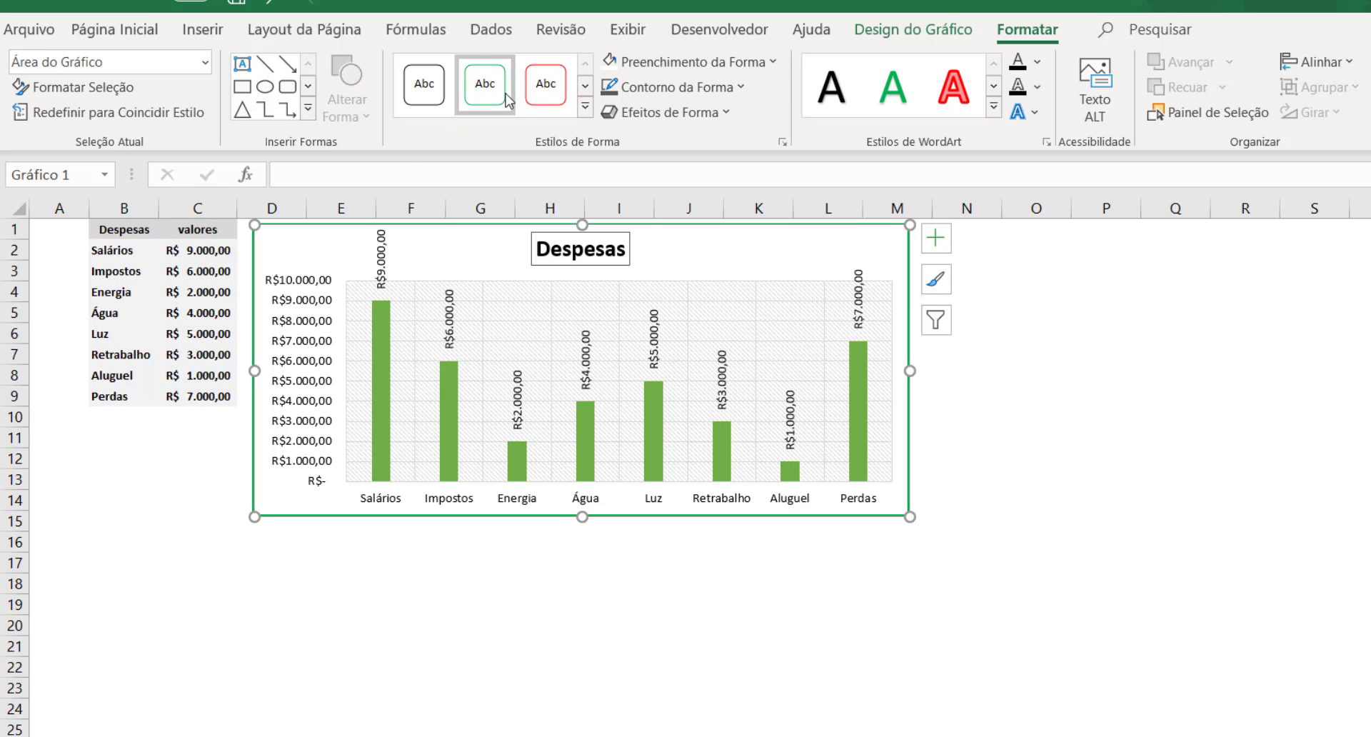
- Apply the preset thick black line style to the chart's vertical value axis
left_click(206, 61)
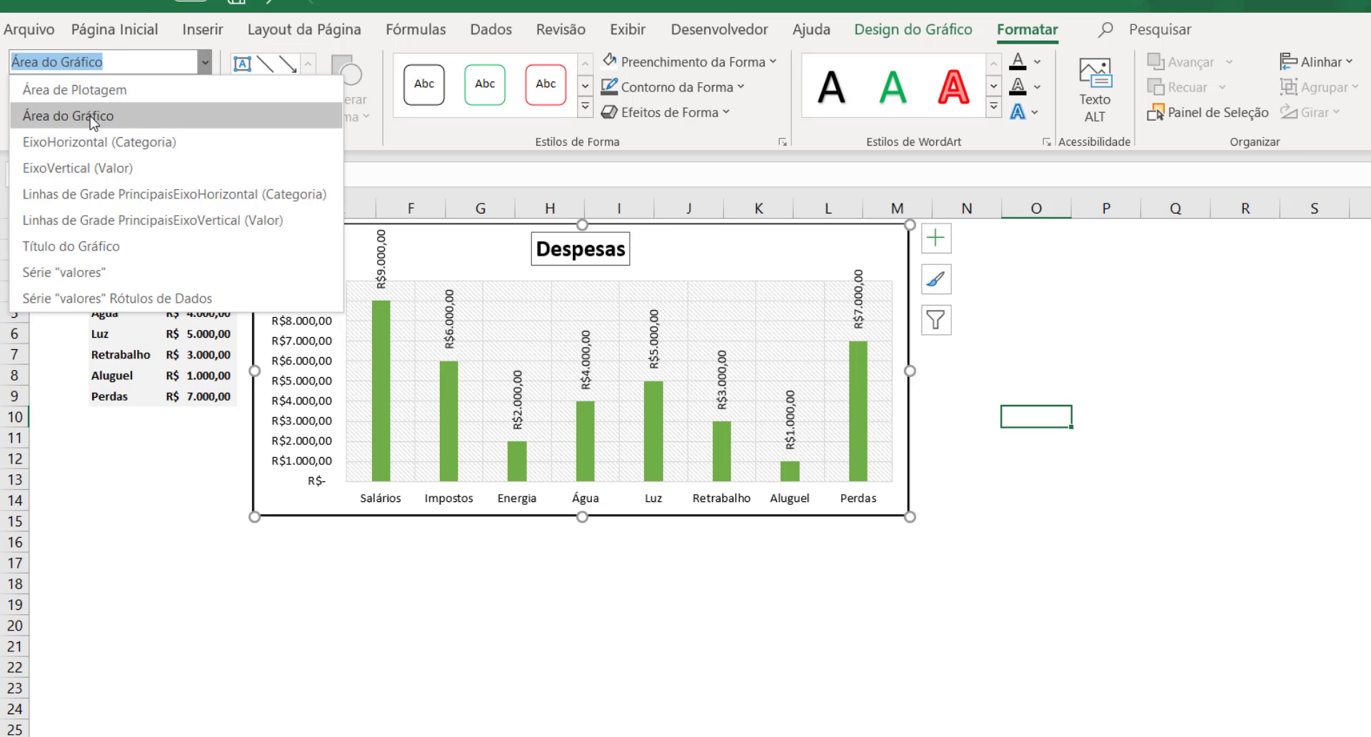
left_click(88, 169)
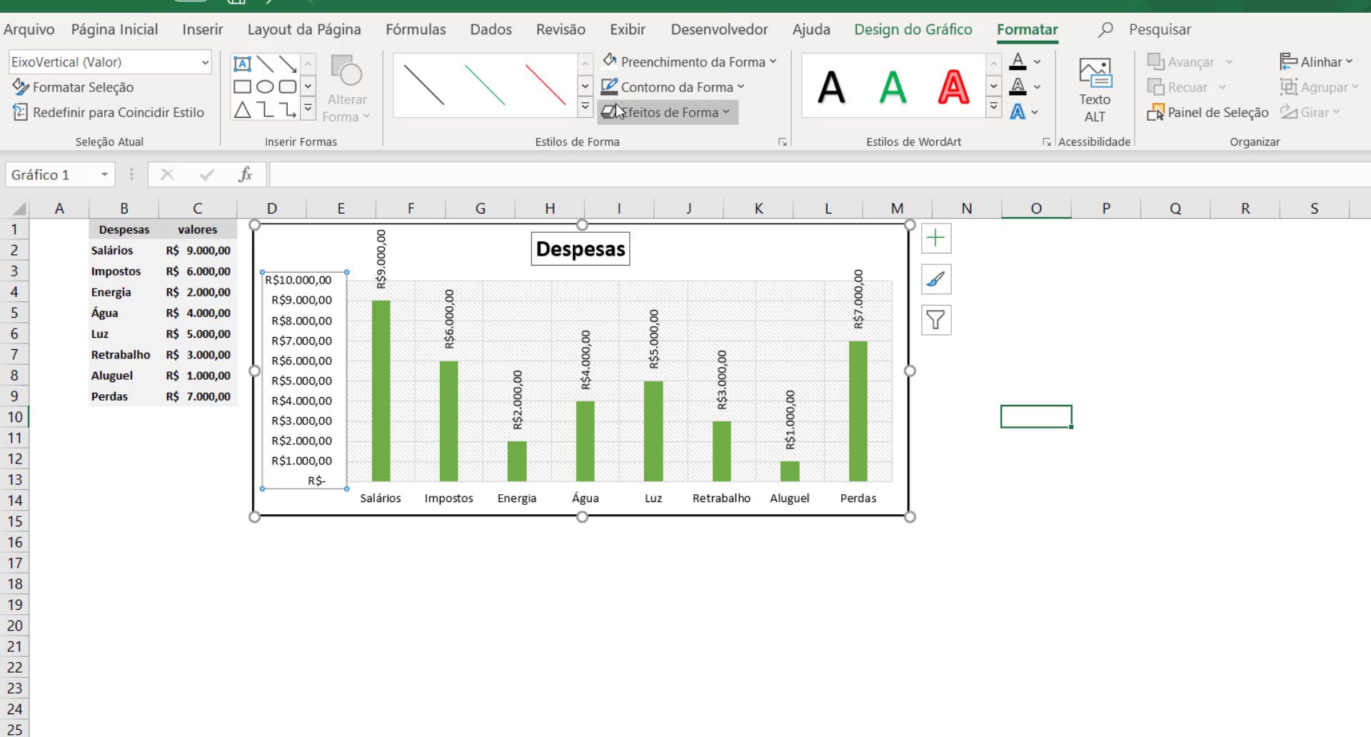
left_click(428, 250)
left_click(305, 285)
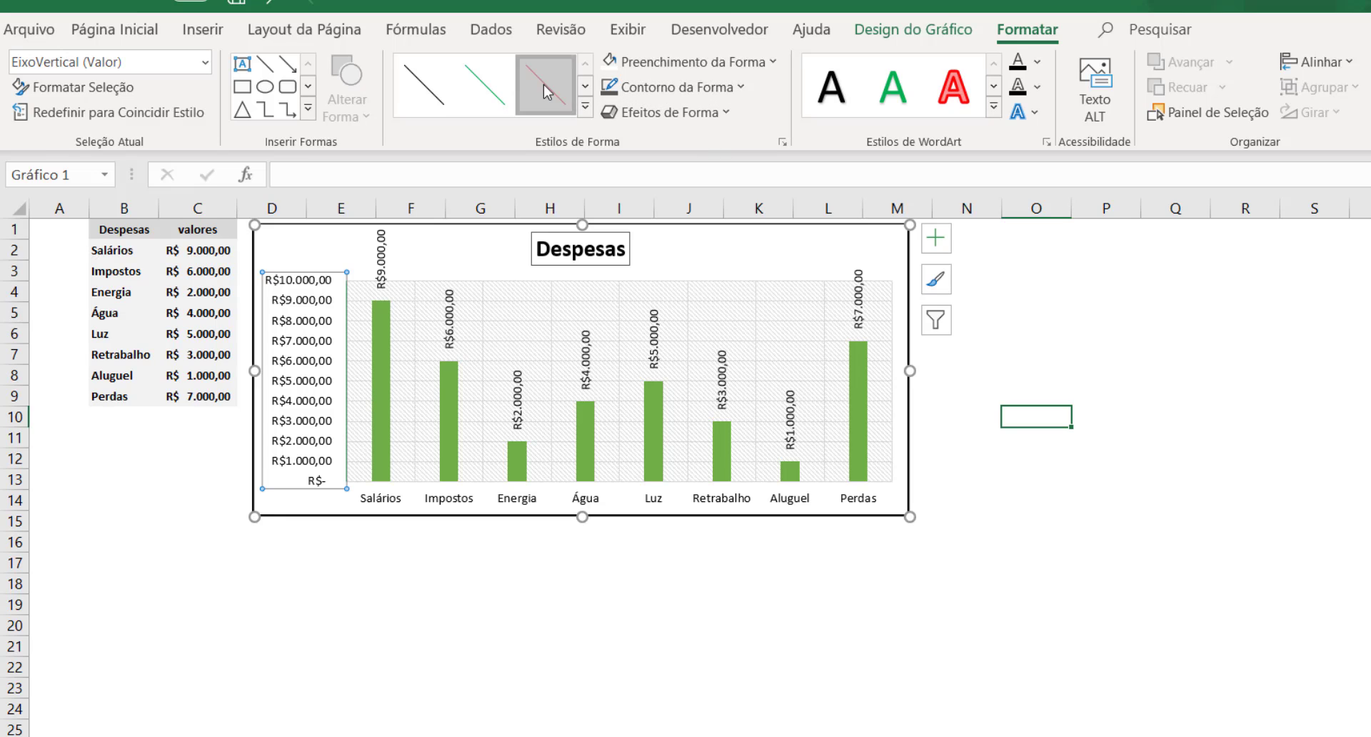
left_click(585, 107)
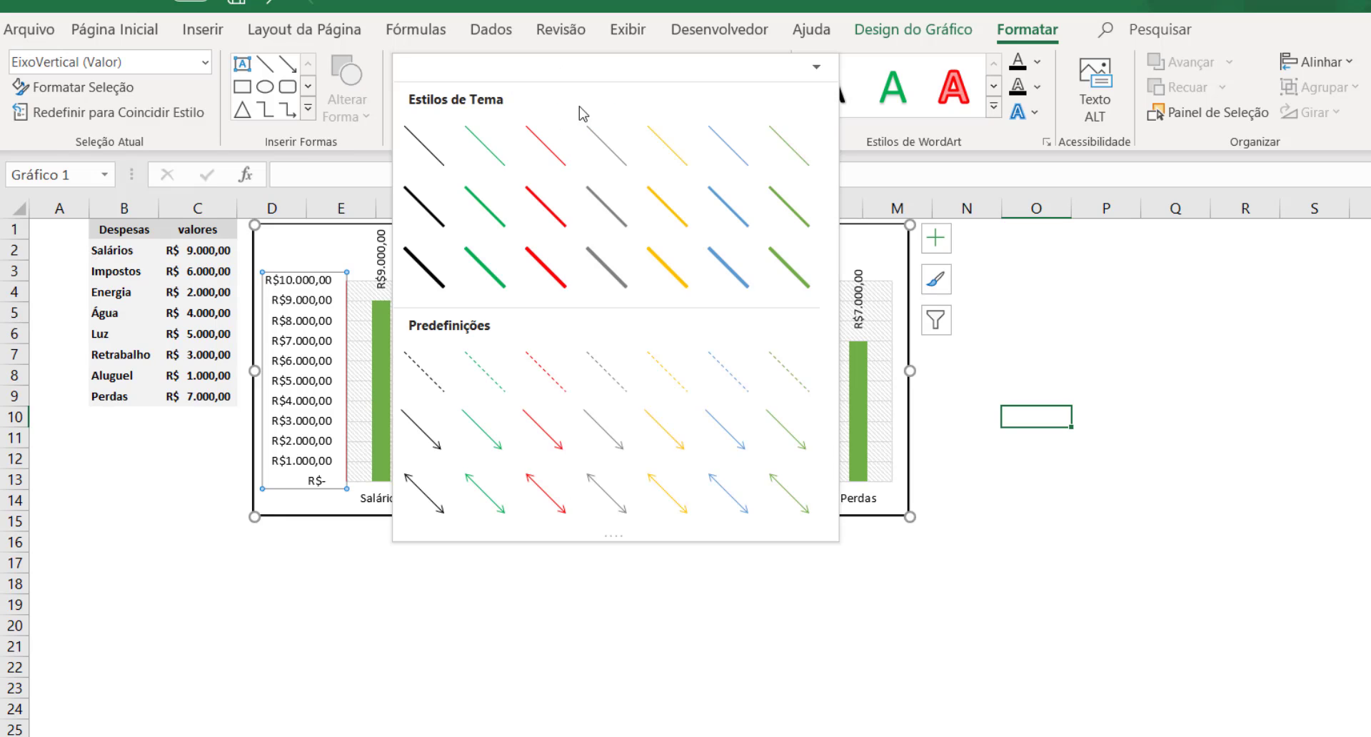
left_click(460, 205)
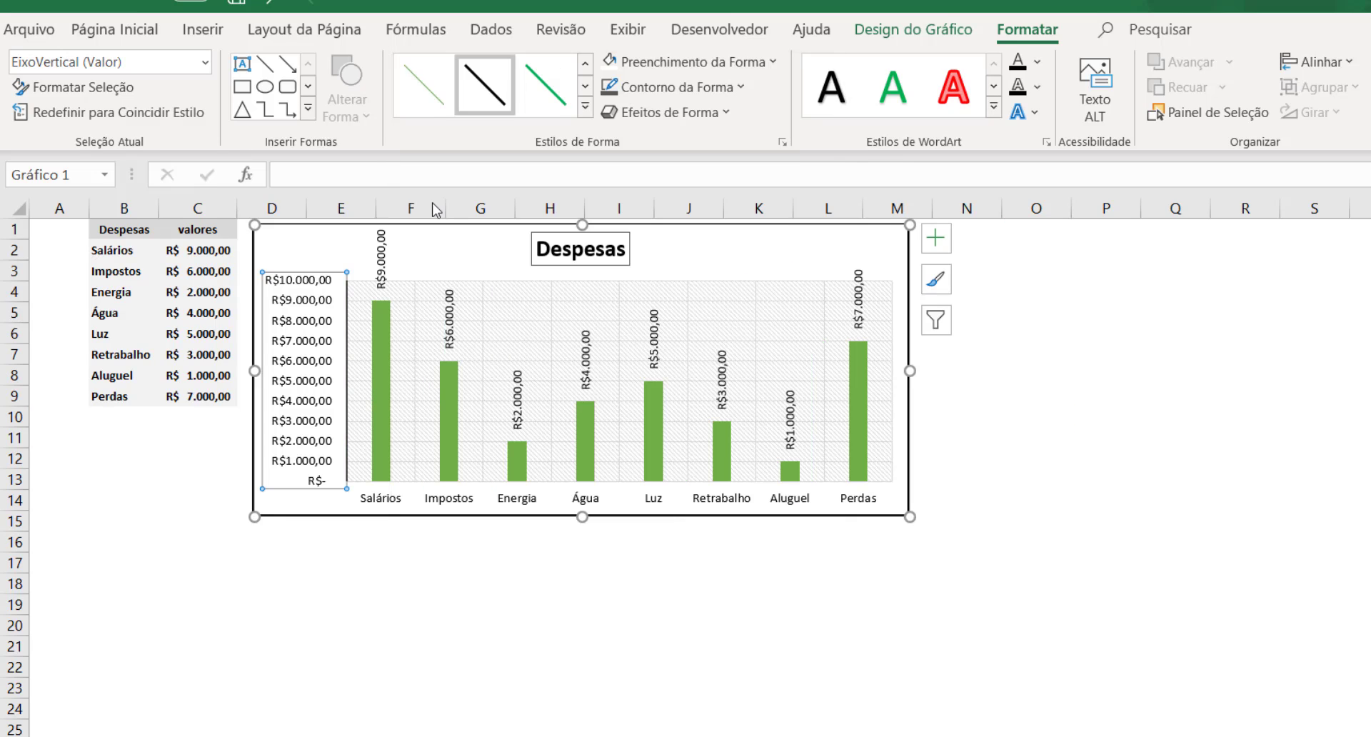
- Try the solid black and solid green shape styles on the chart area, ending with the light green outline and white fill
left_click(433, 242)
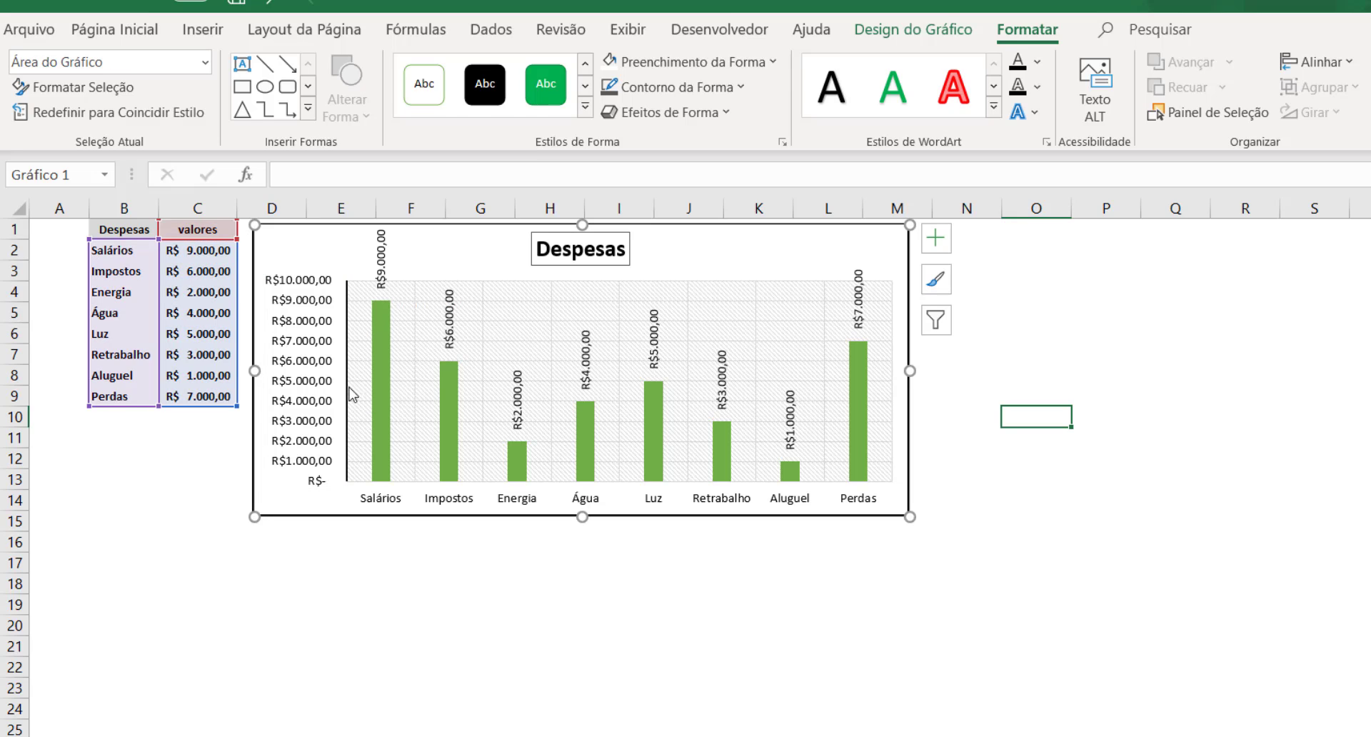
left_click(504, 92)
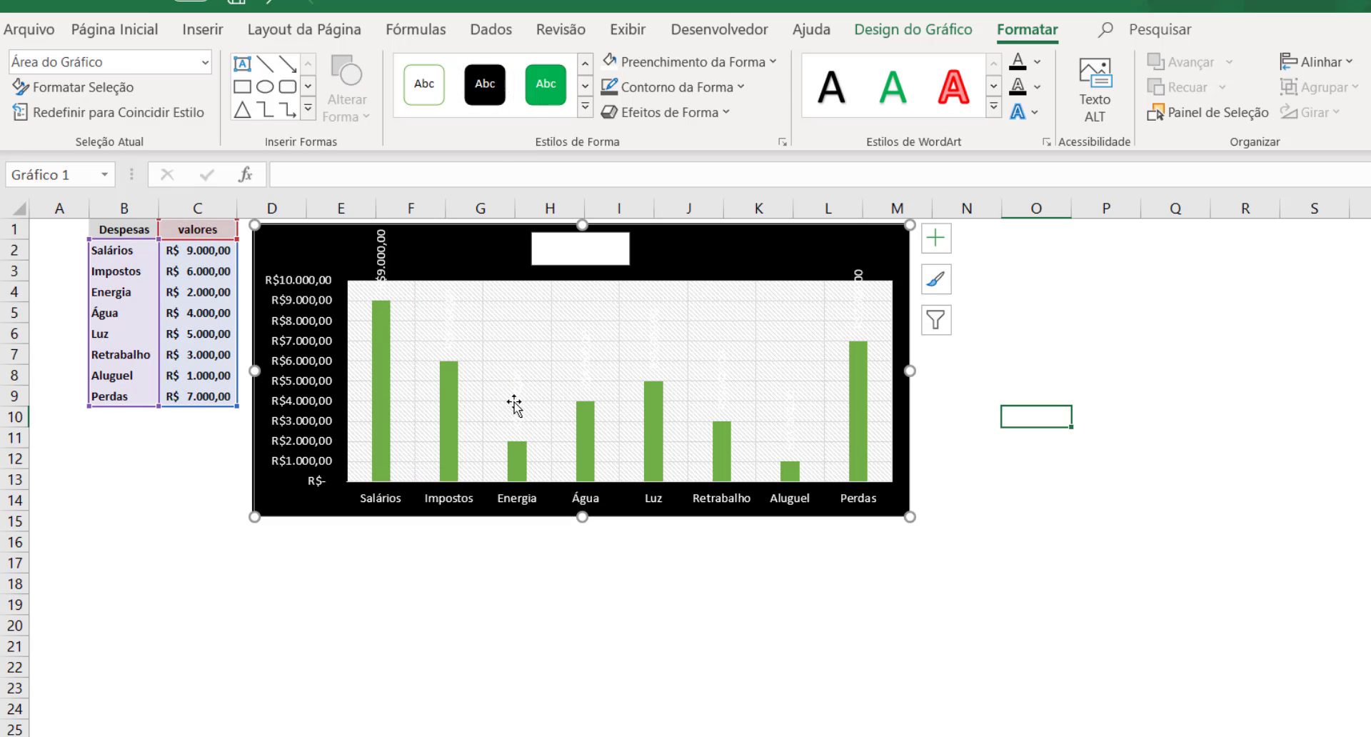
left_click(546, 87)
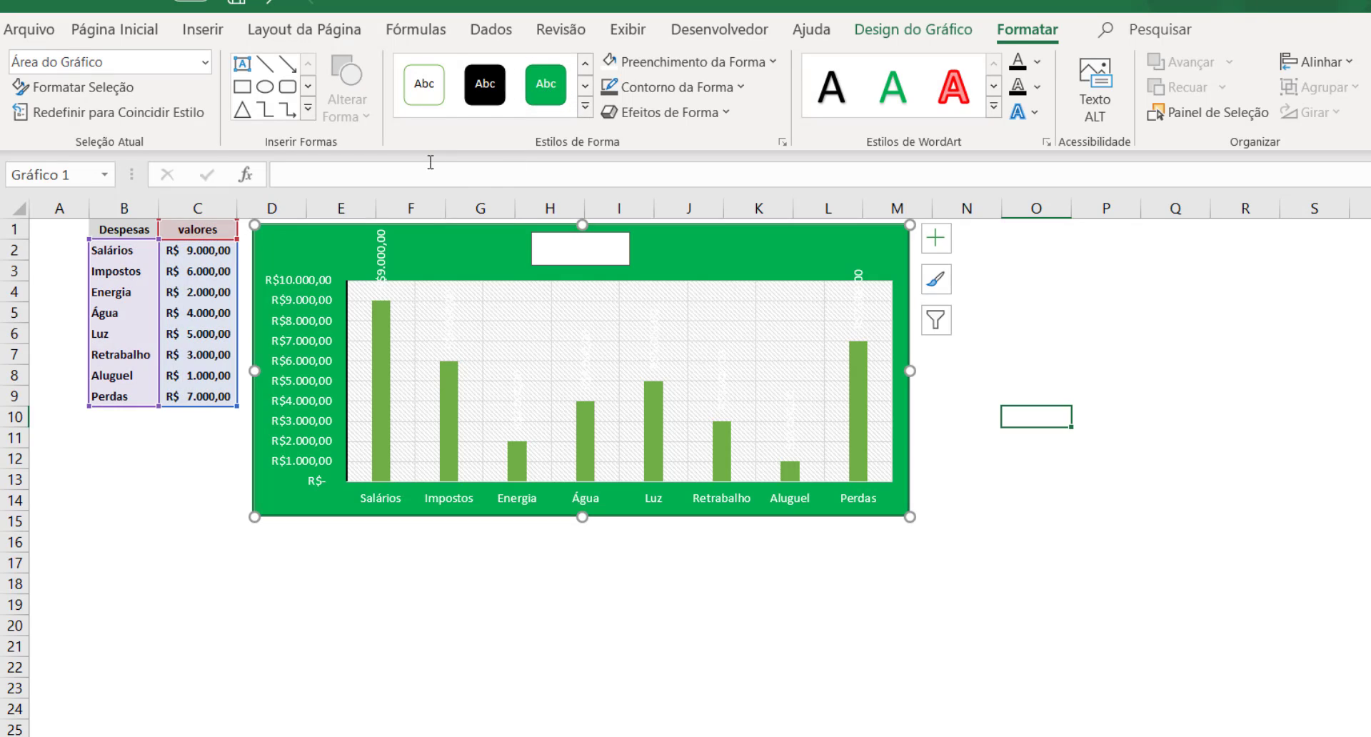
left_click(418, 82)
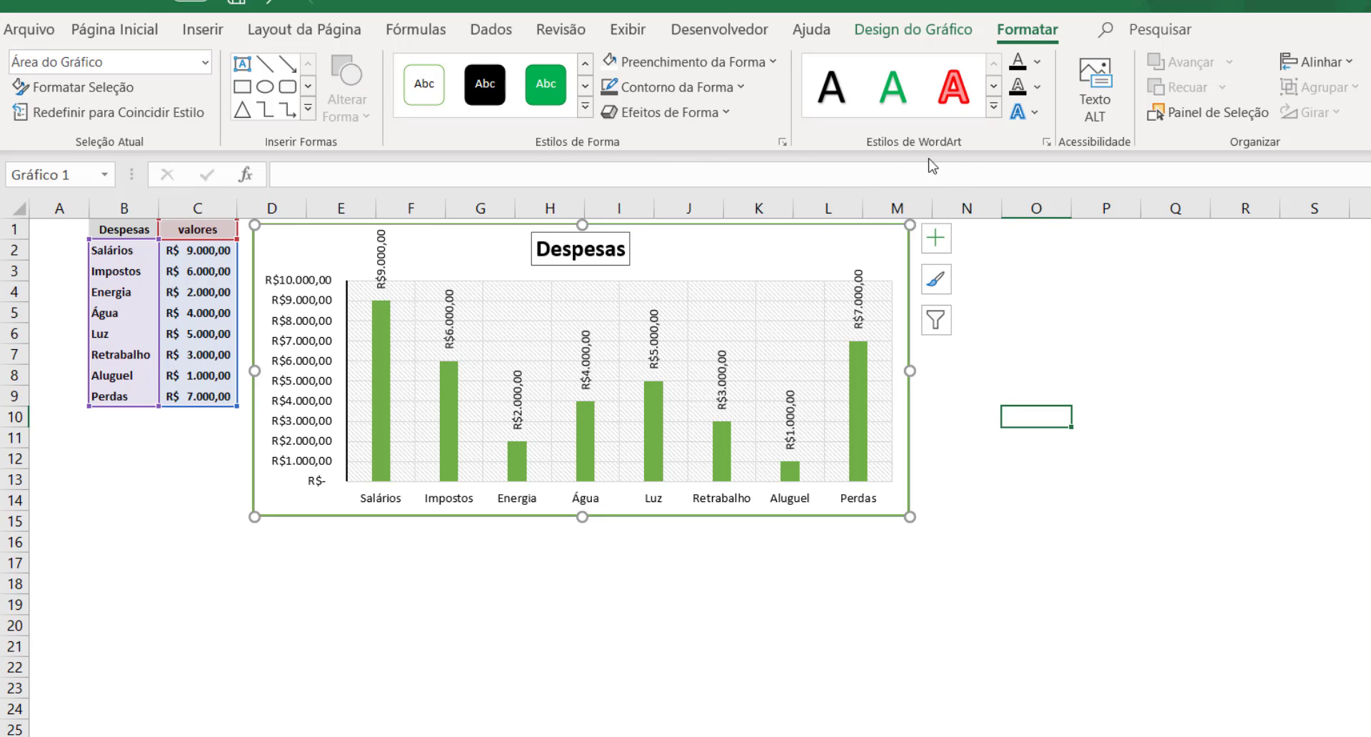
- Select the chart title and try the green WordArt style on it, ending with the gold one
left_click(101, 60)
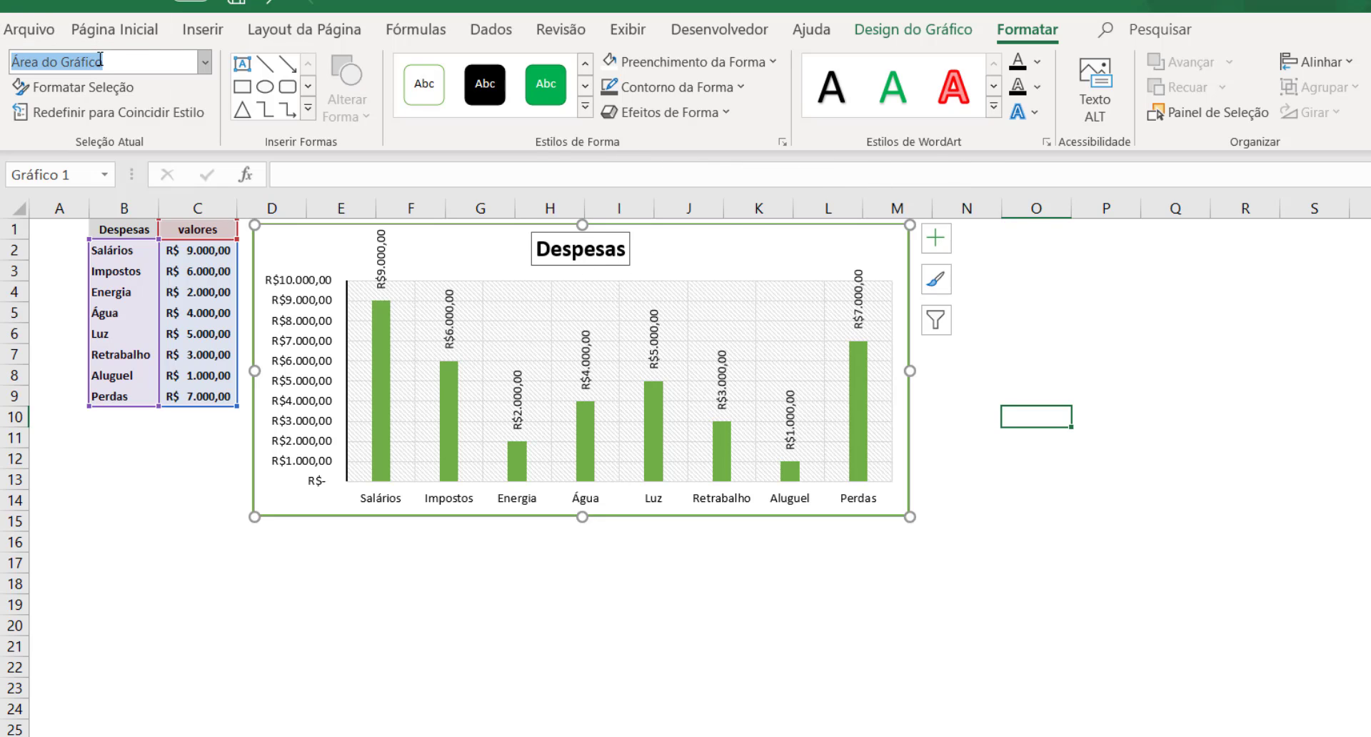
left_click(205, 62)
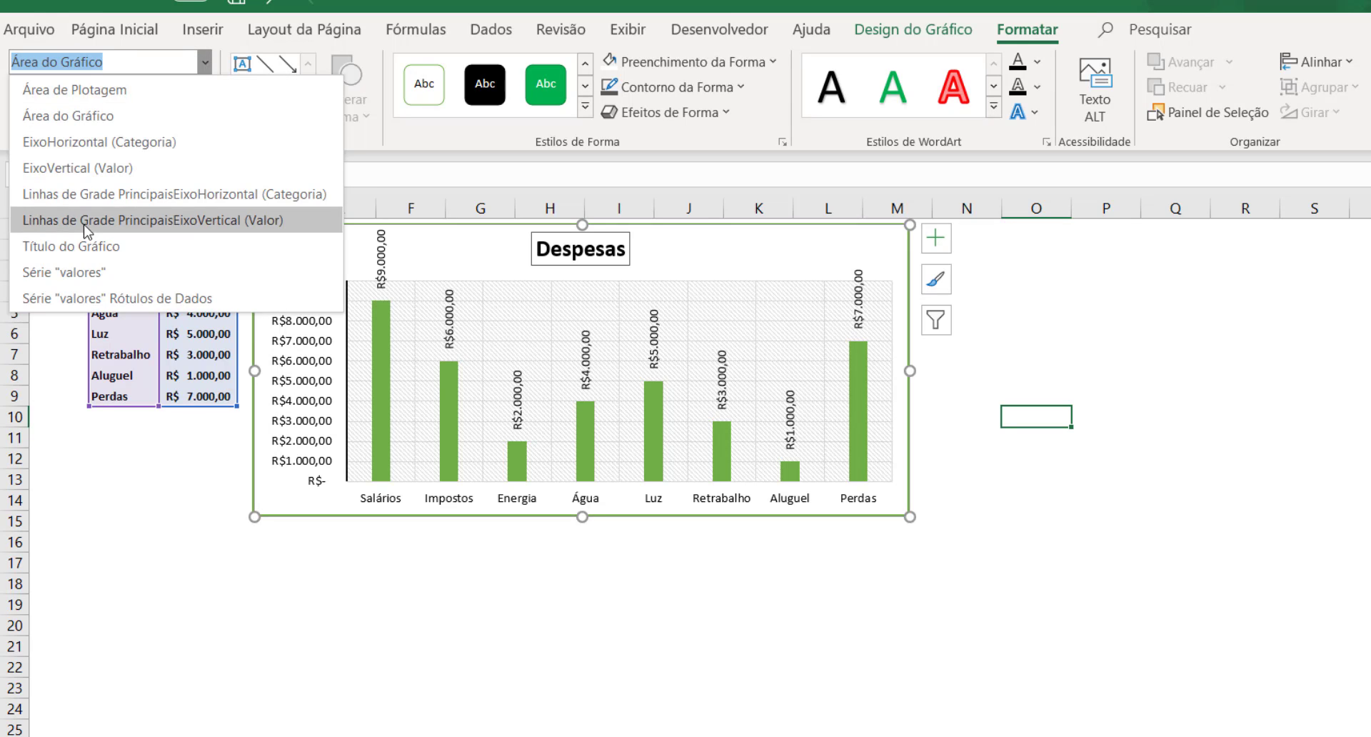
left_click(96, 255)
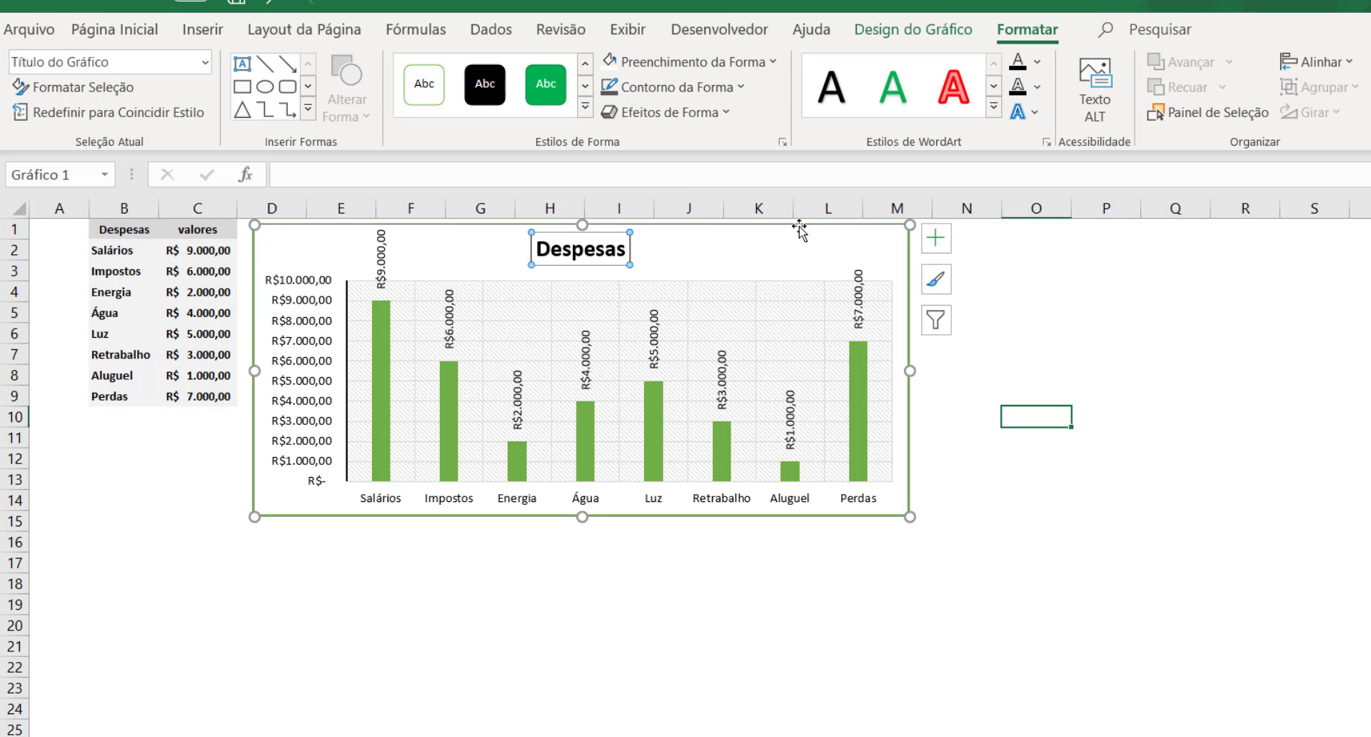
left_click(898, 101)
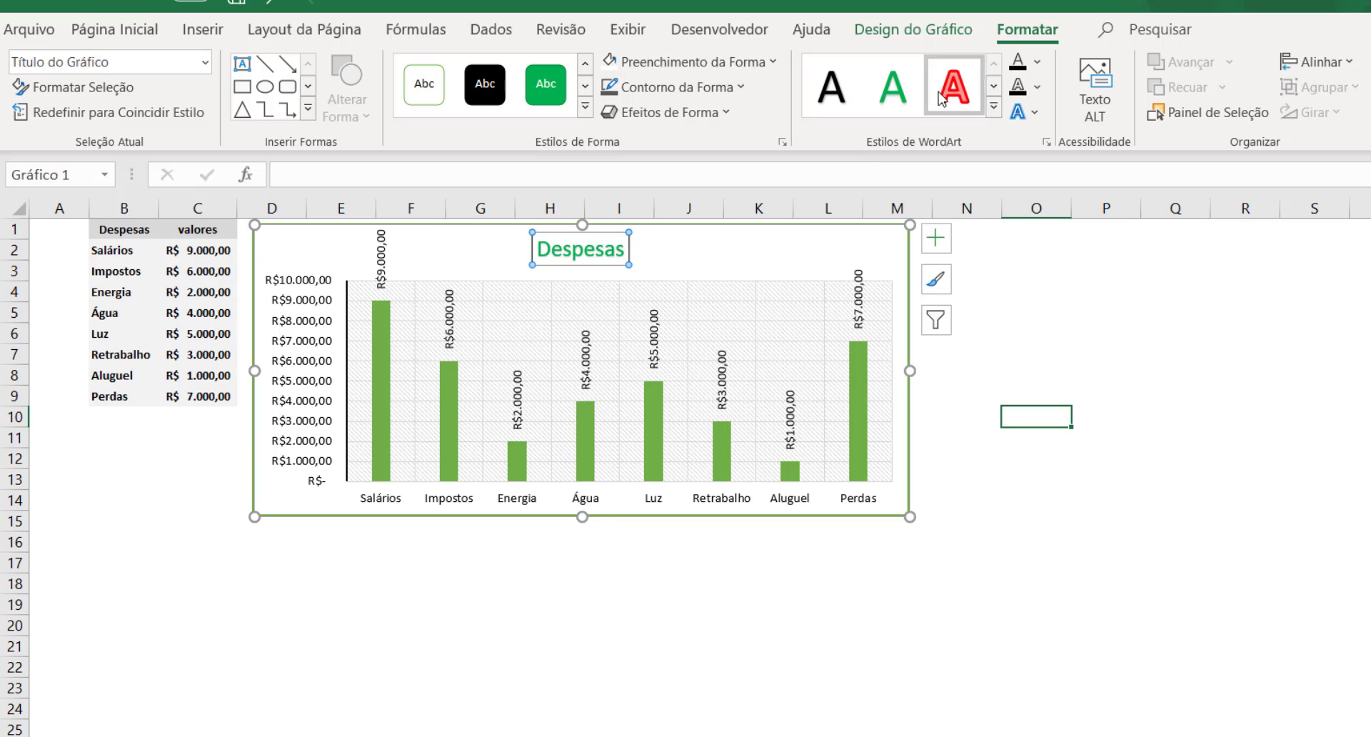
left_click(994, 105)
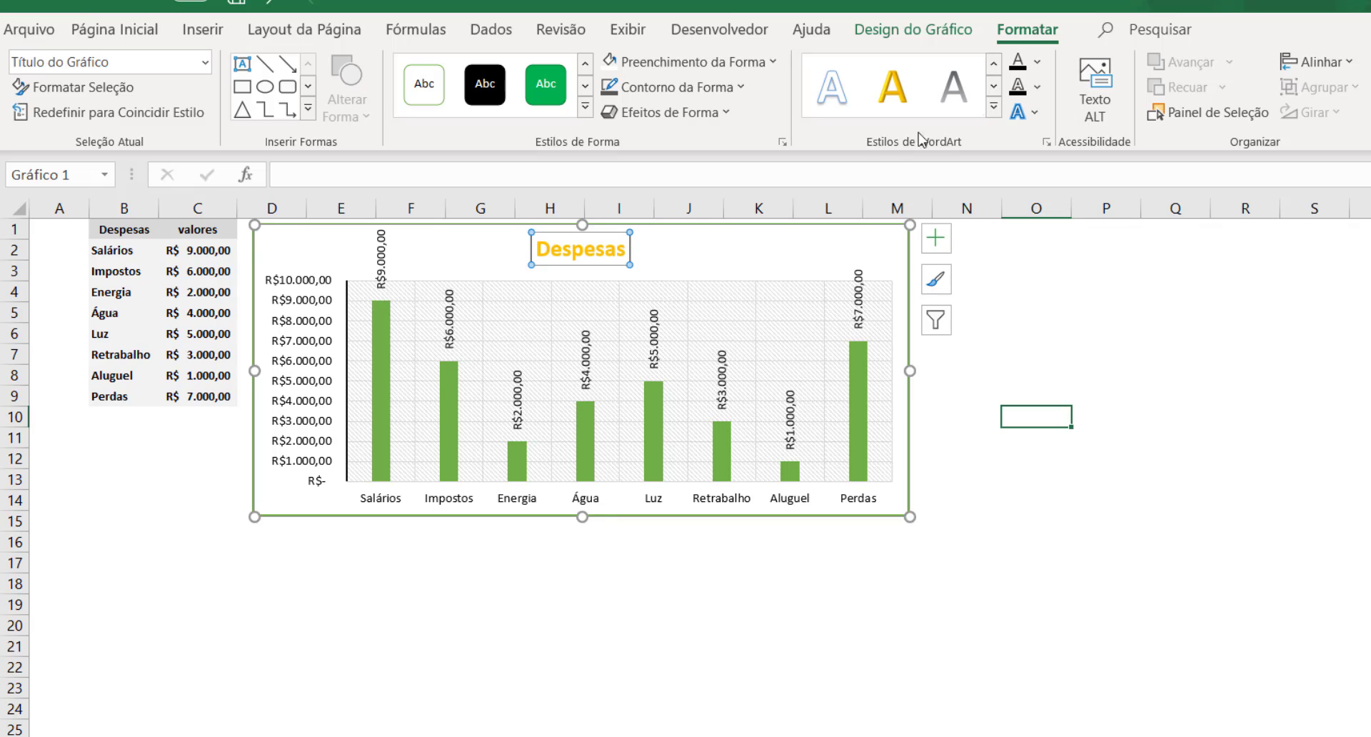
- Try the grey WordArt style on the text of the whole chart area and undo it
left_click(696, 246)
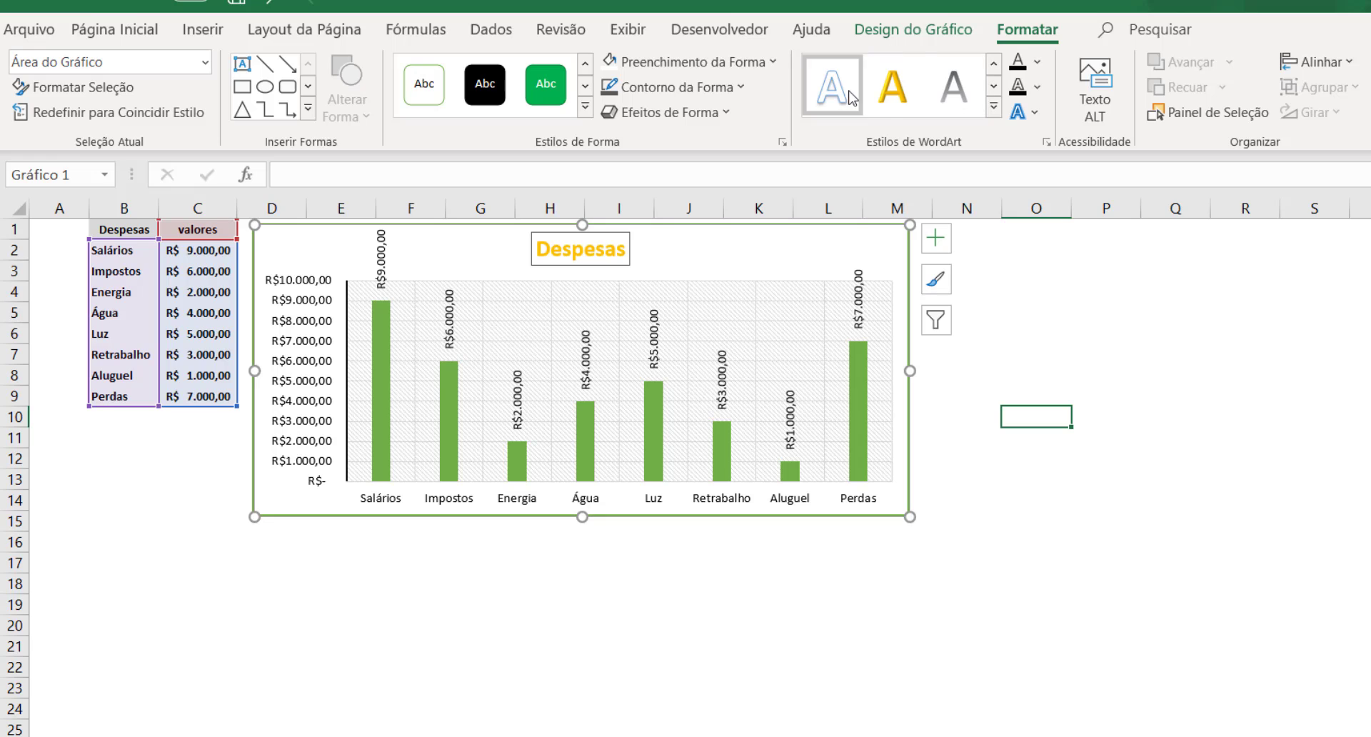
left_click(954, 86)
key("ctrl+z")
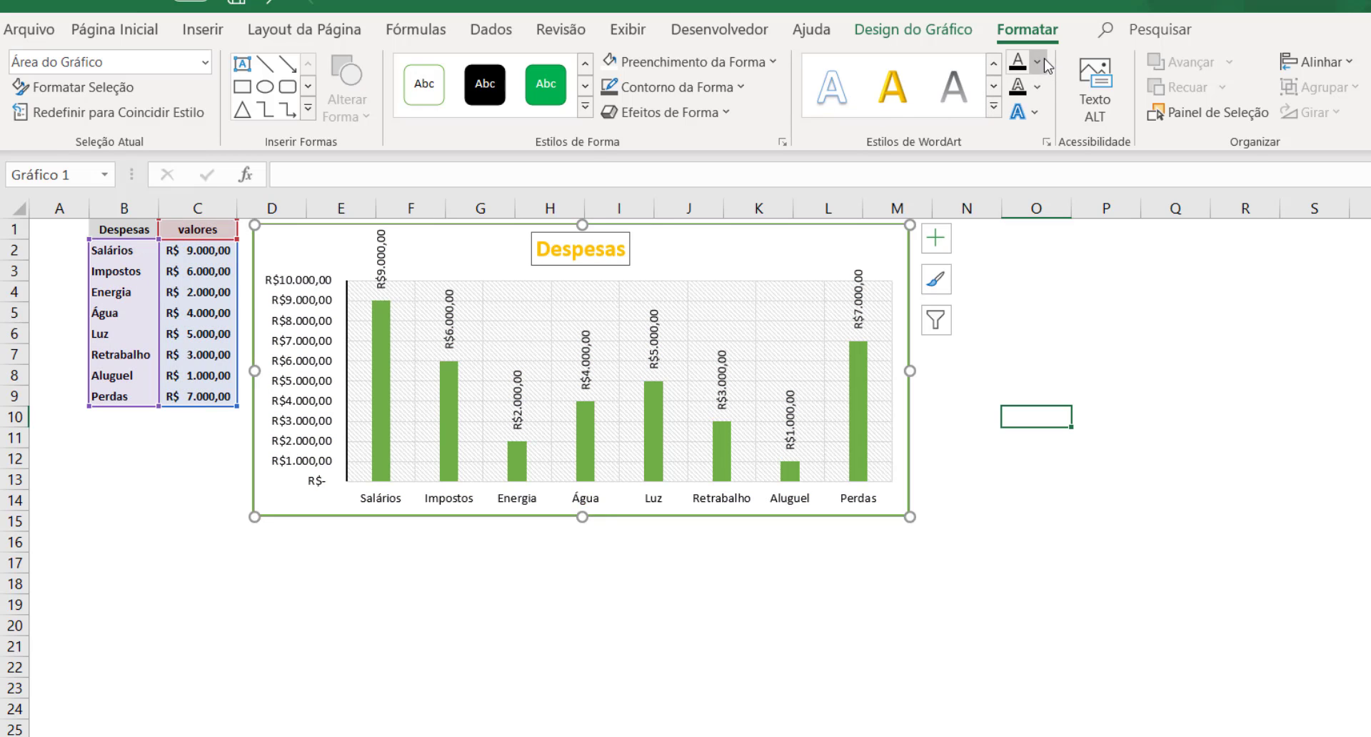
- Give all text in the chart a blue theme-colour text outline
left_click(1039, 62)
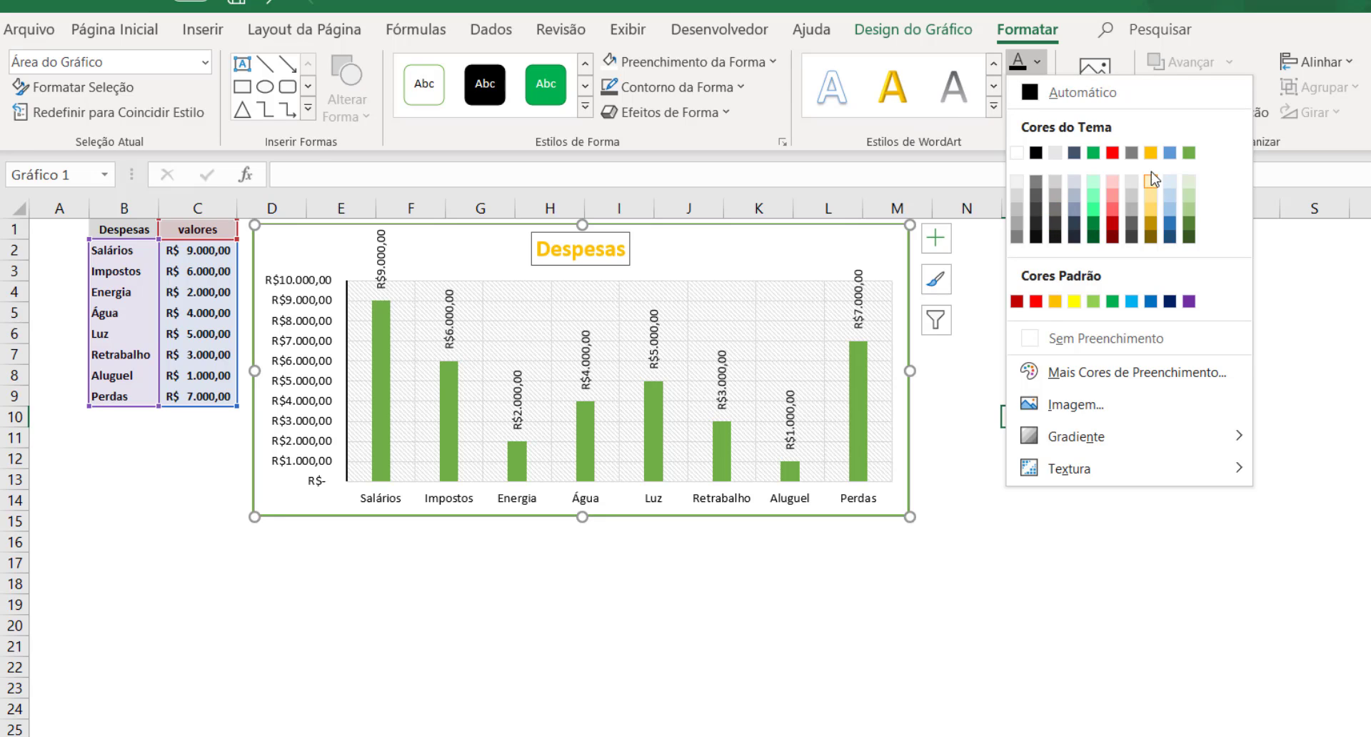
left_click(973, 136)
left_click(1037, 88)
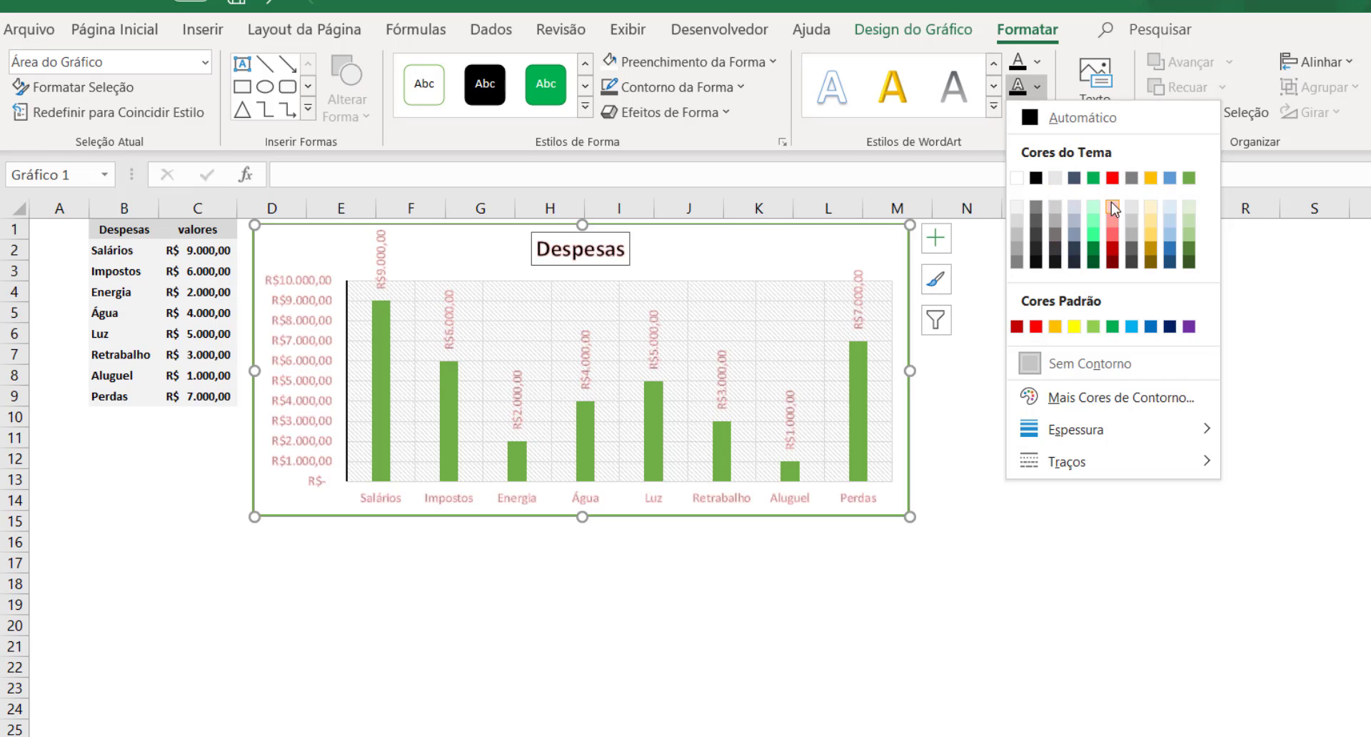
left_click(1170, 236)
- Apply a yellow glow text effect to all text in the chart
left_click(1033, 117)
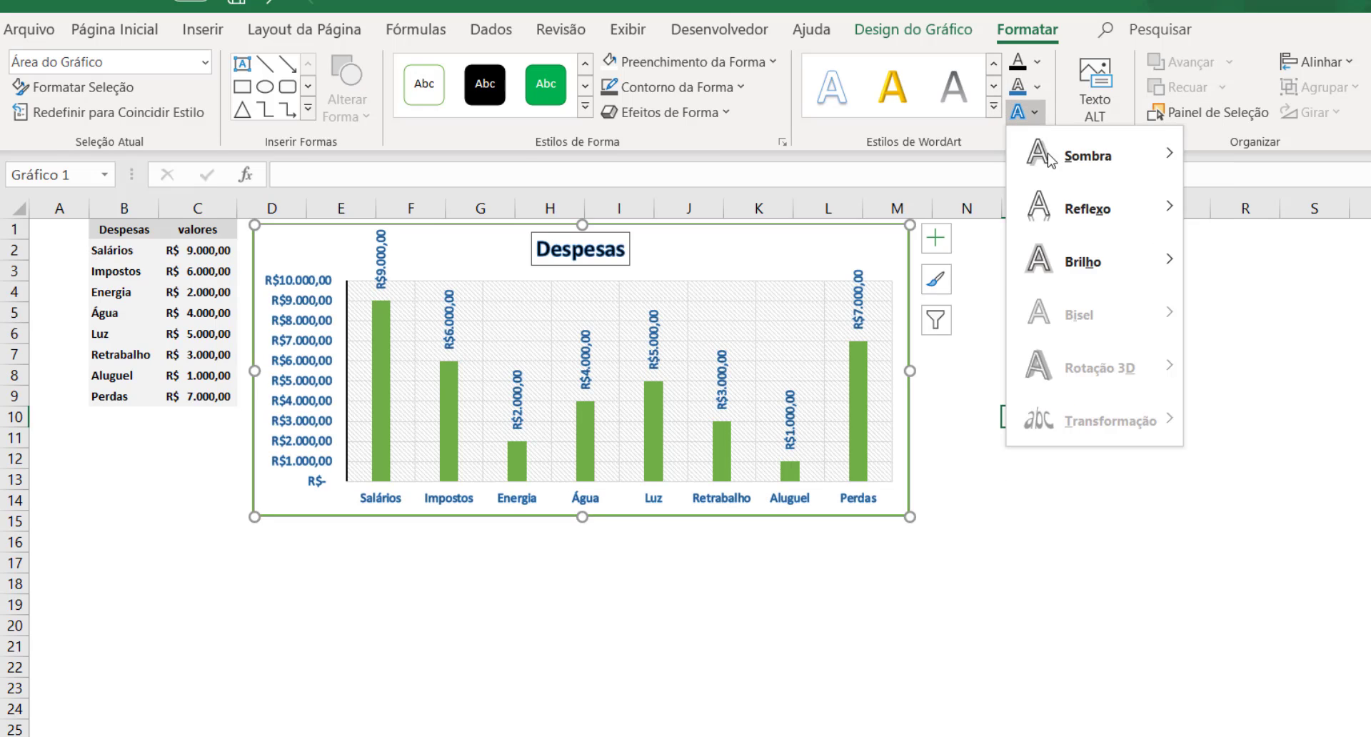
mouse_move(1067, 156)
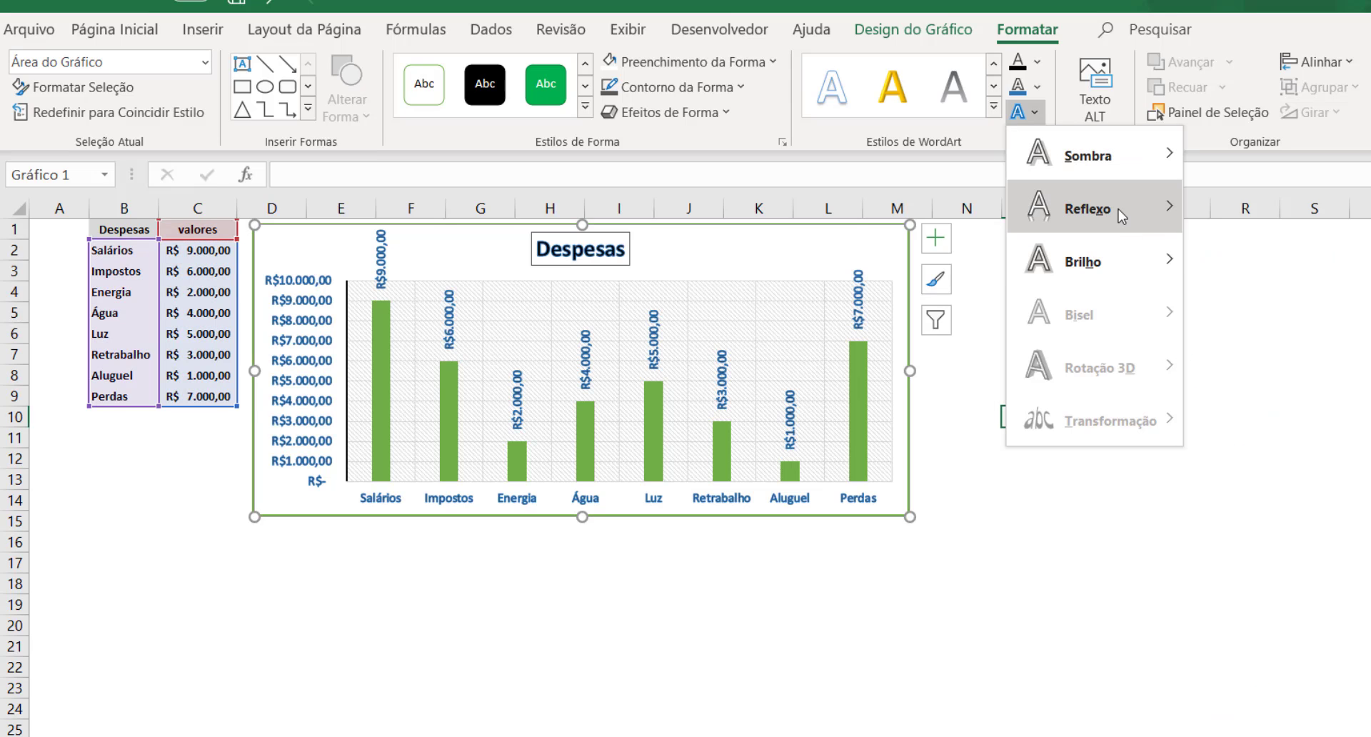
mouse_move(1118, 209)
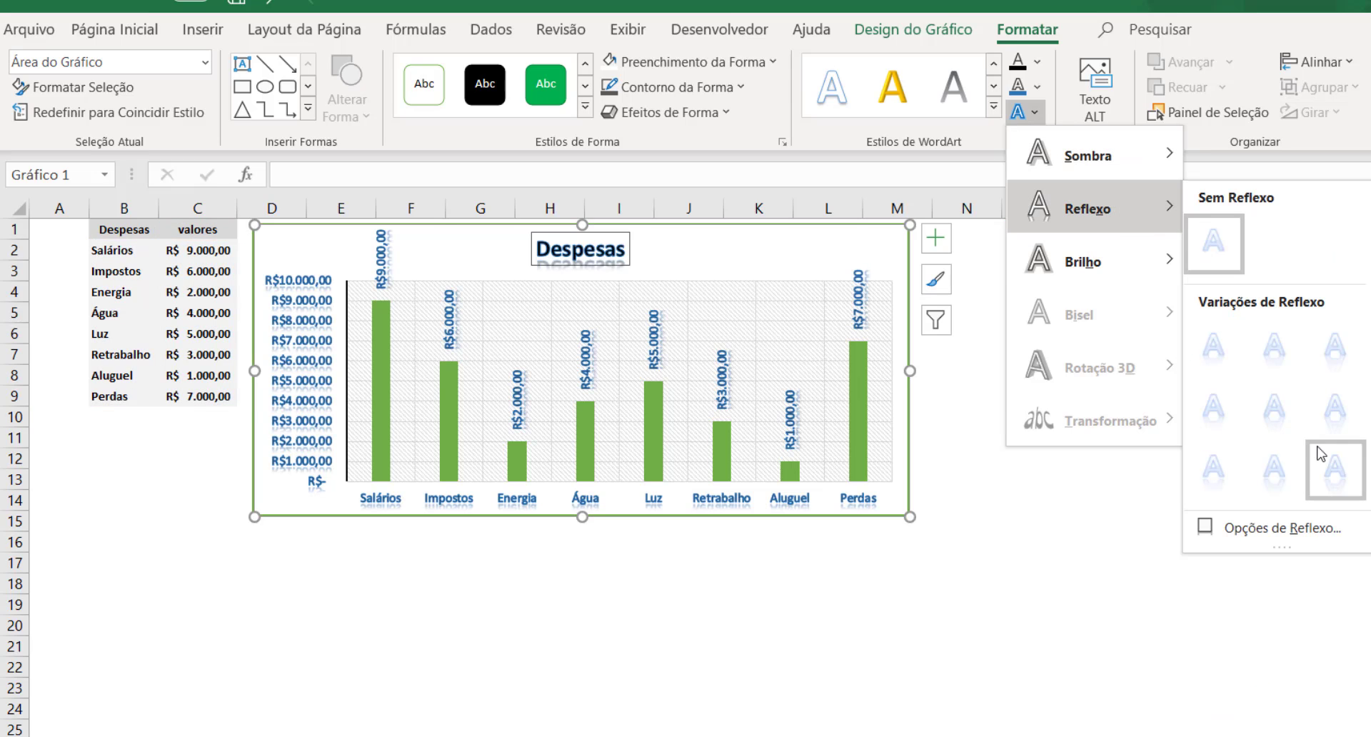
mouse_move(1111, 268)
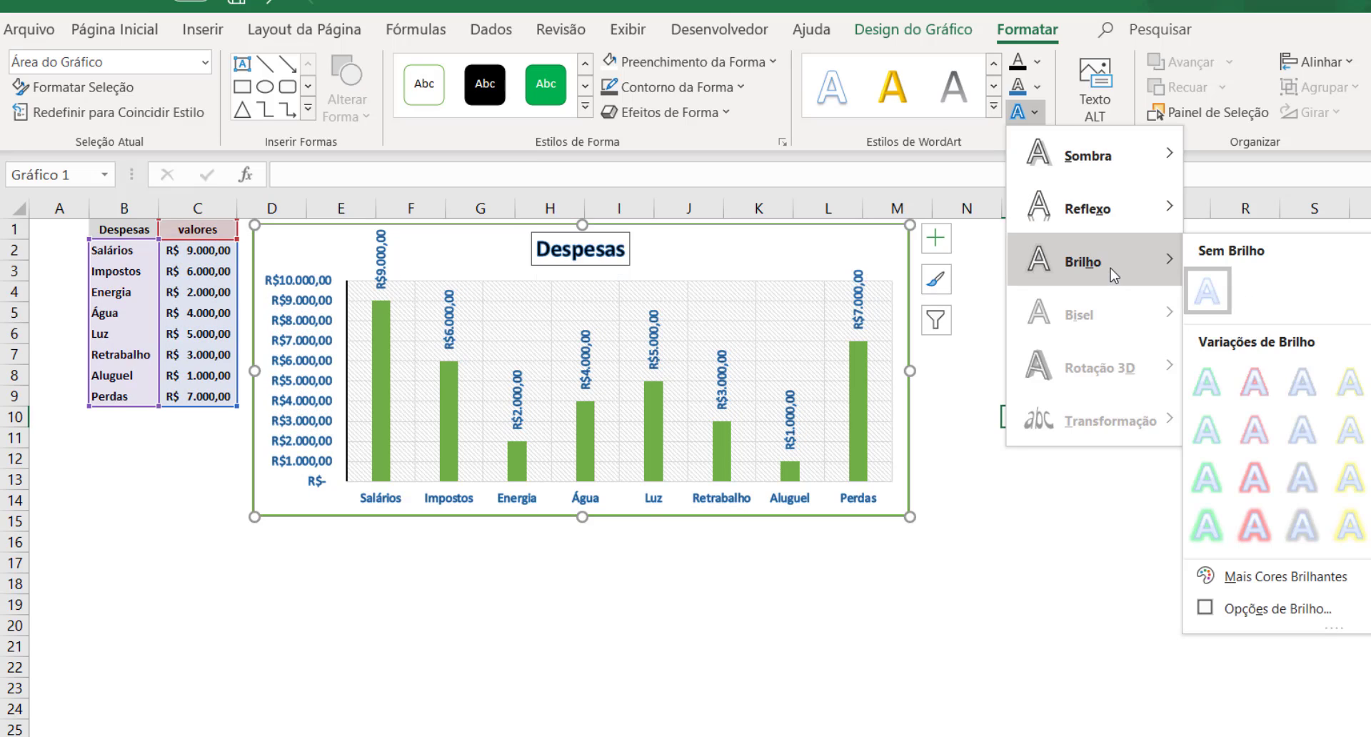
left_click(1344, 479)
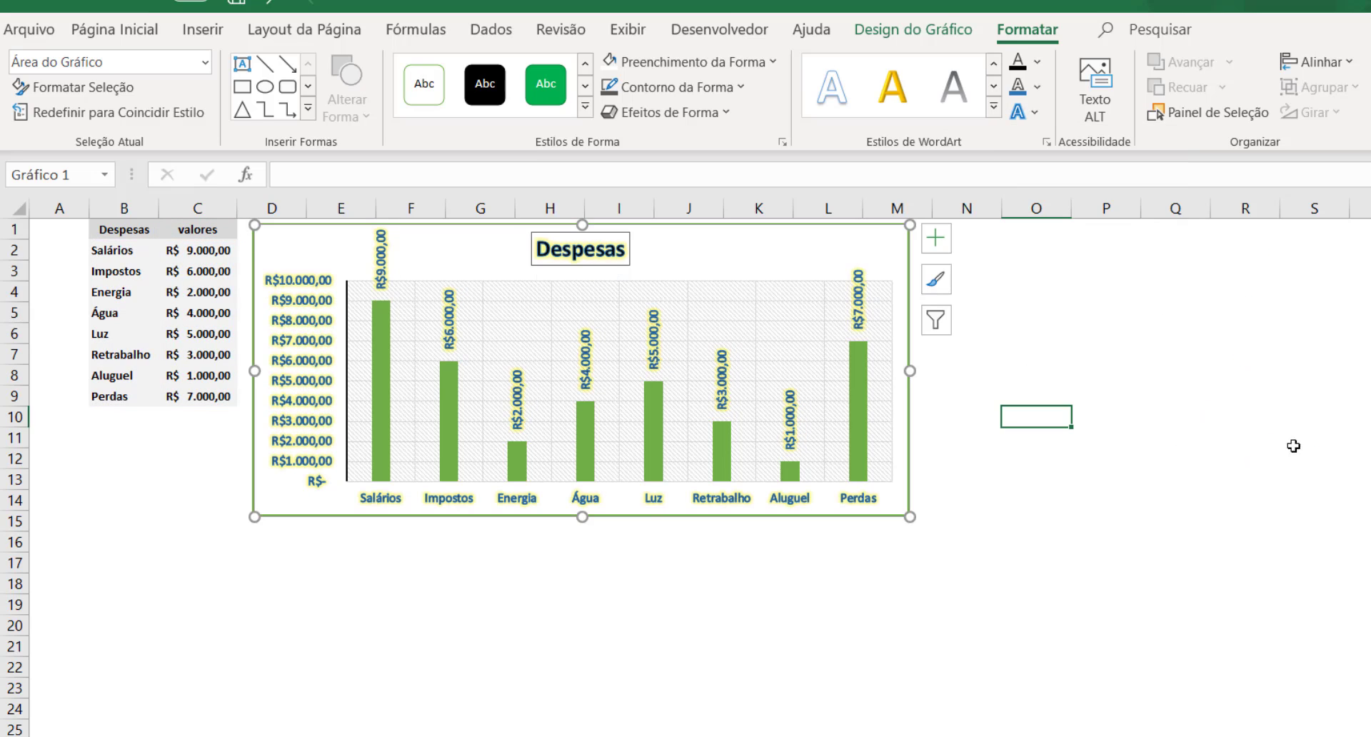
left_click(1021, 113)
mouse_move(1085, 303)
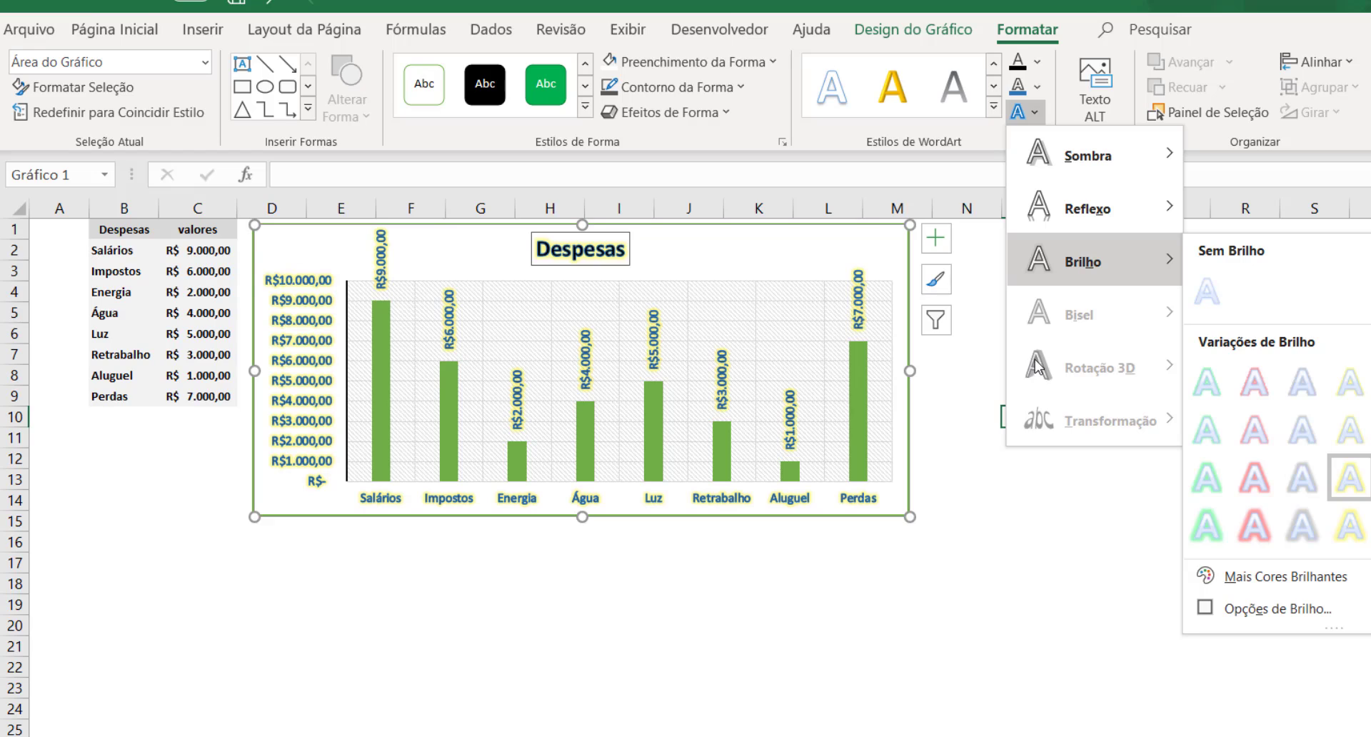
left_click(967, 375)
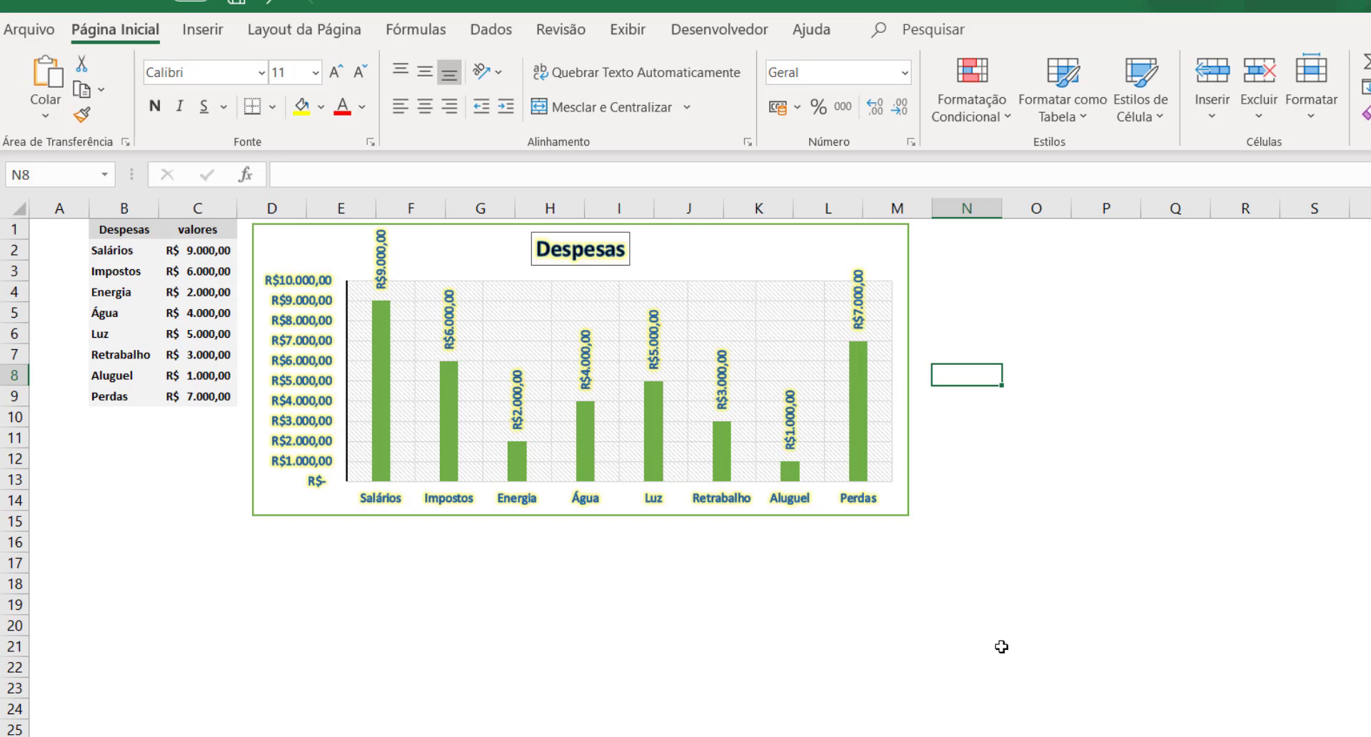
- Apply the plain black WordArt style to all text in the Despesas chart
left_click(599, 510)
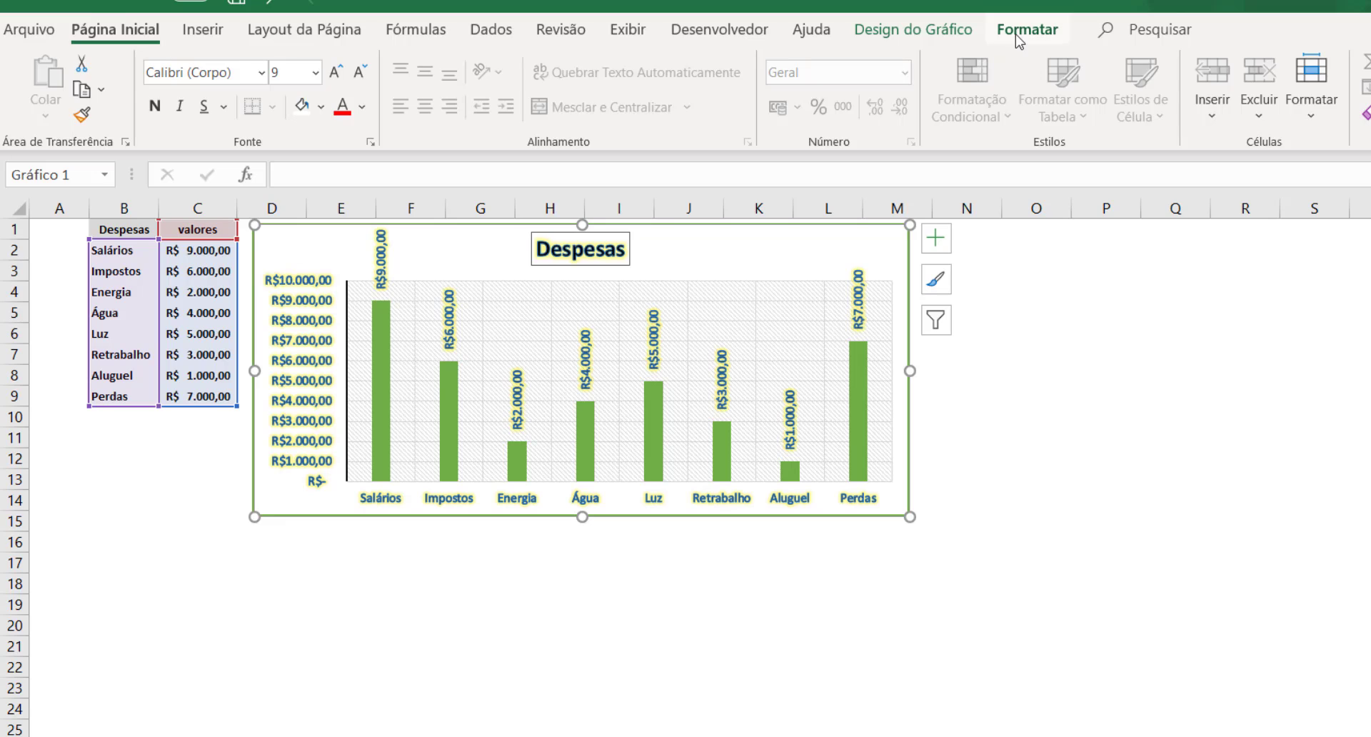
left_click(1020, 34)
left_click(832, 85)
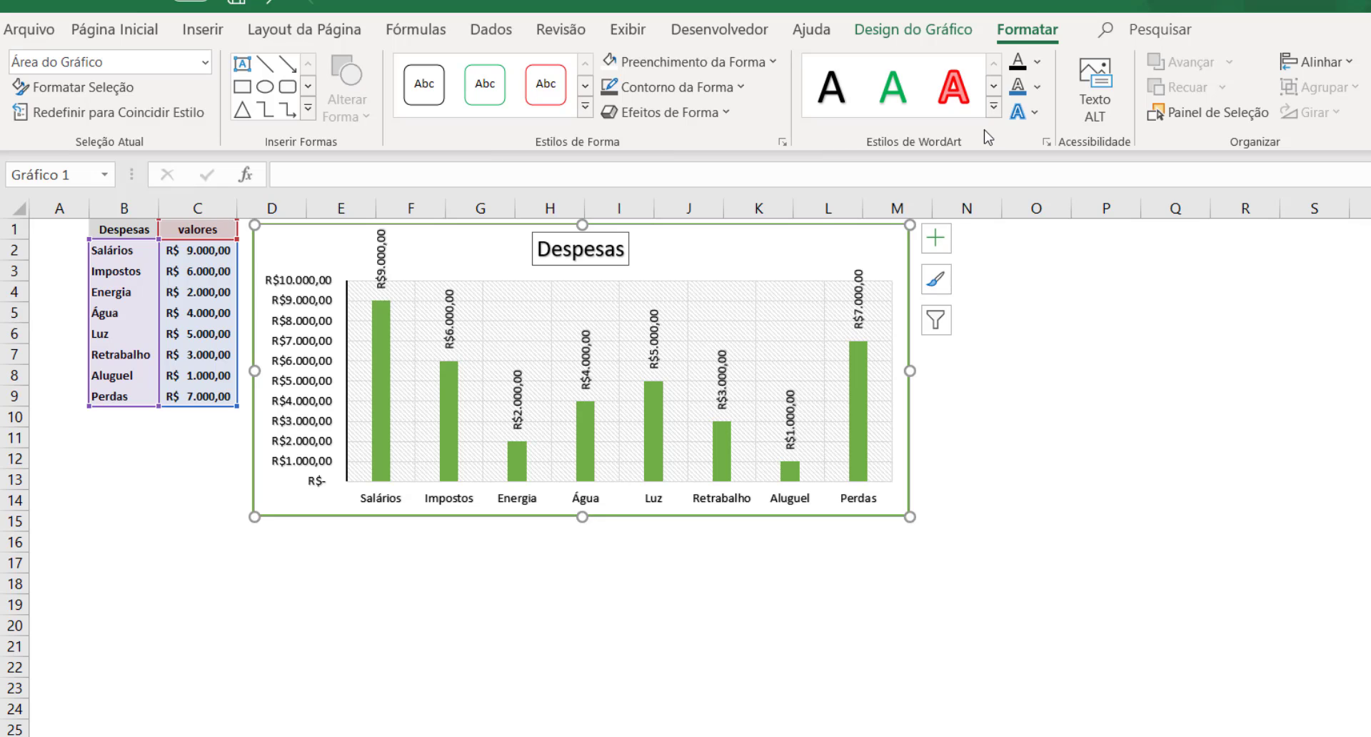
- Look at the chart's alternative text option and open the selection pane
left_click(1094, 114)
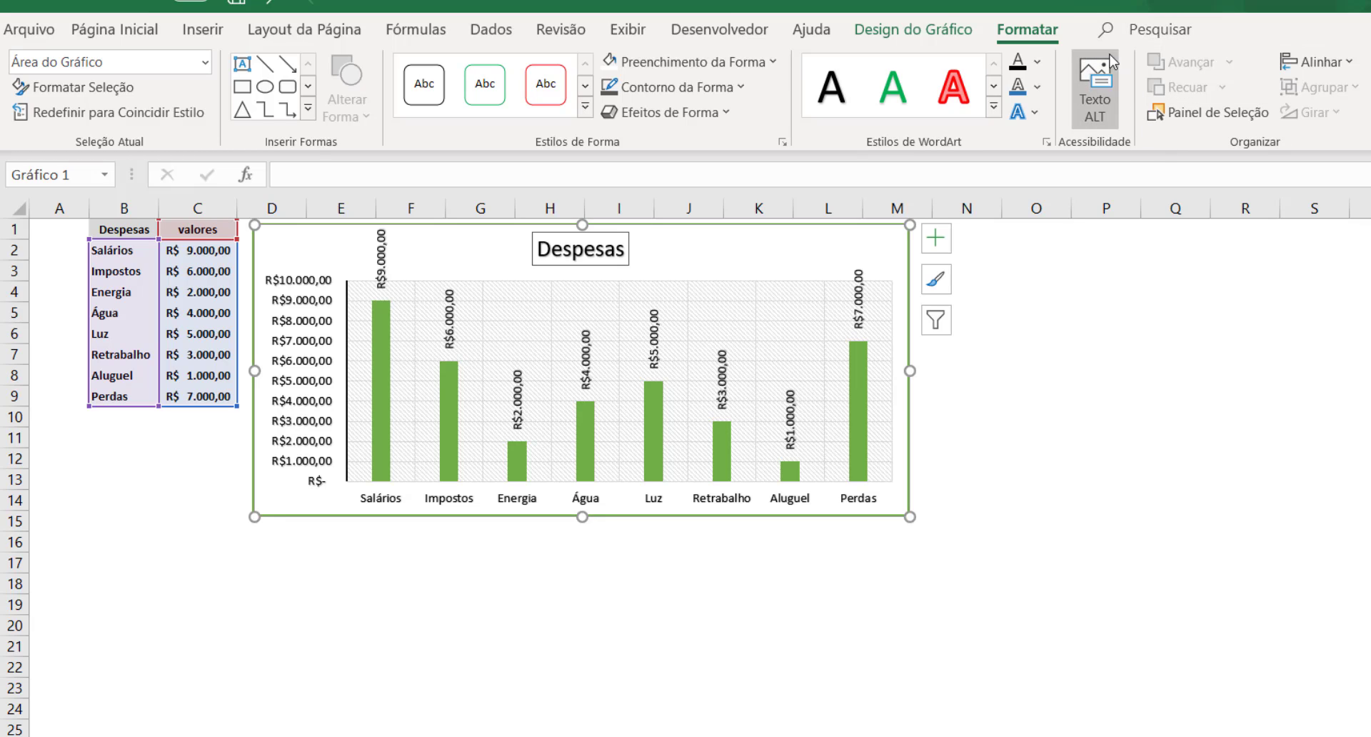
left_click(1234, 110)
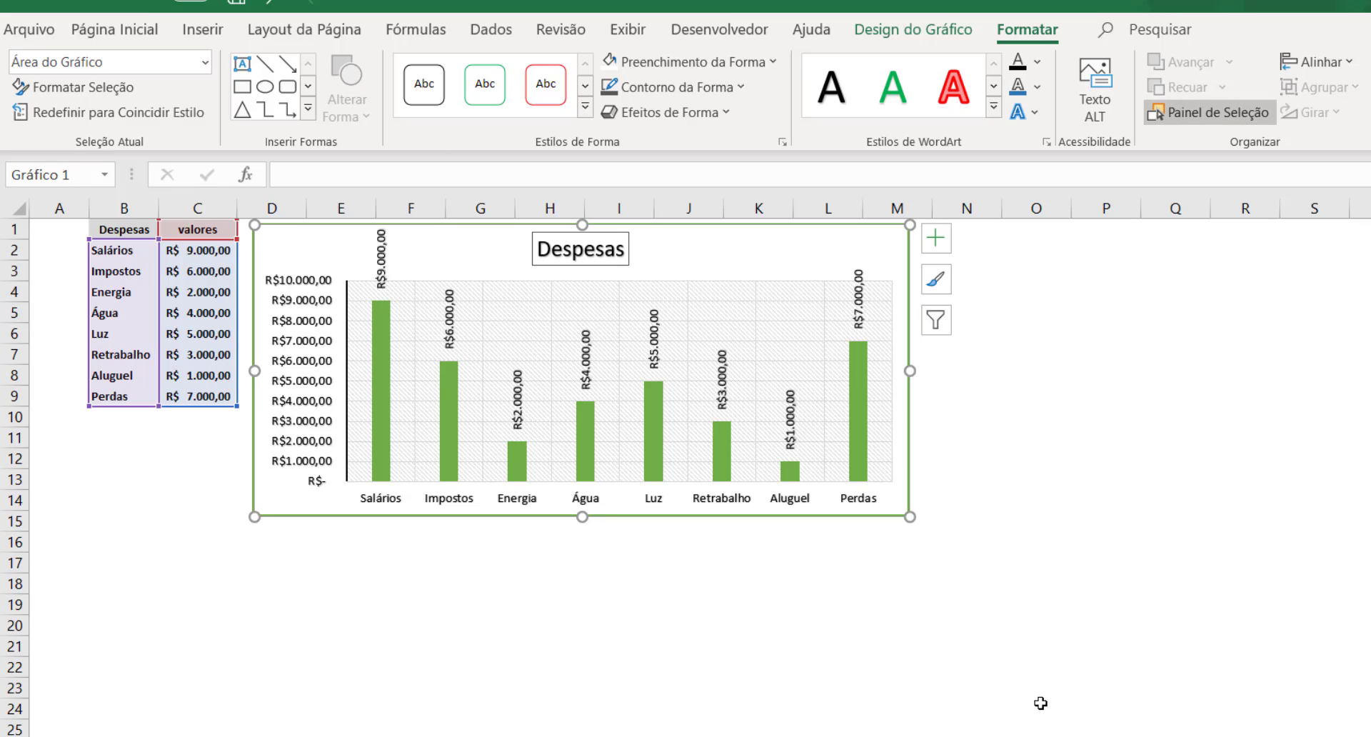
- Toggle the Snap to Grid alignment option and slightly reduce the chart's size, ending within column M at the lower edge of row 14
left_click(1339, 62)
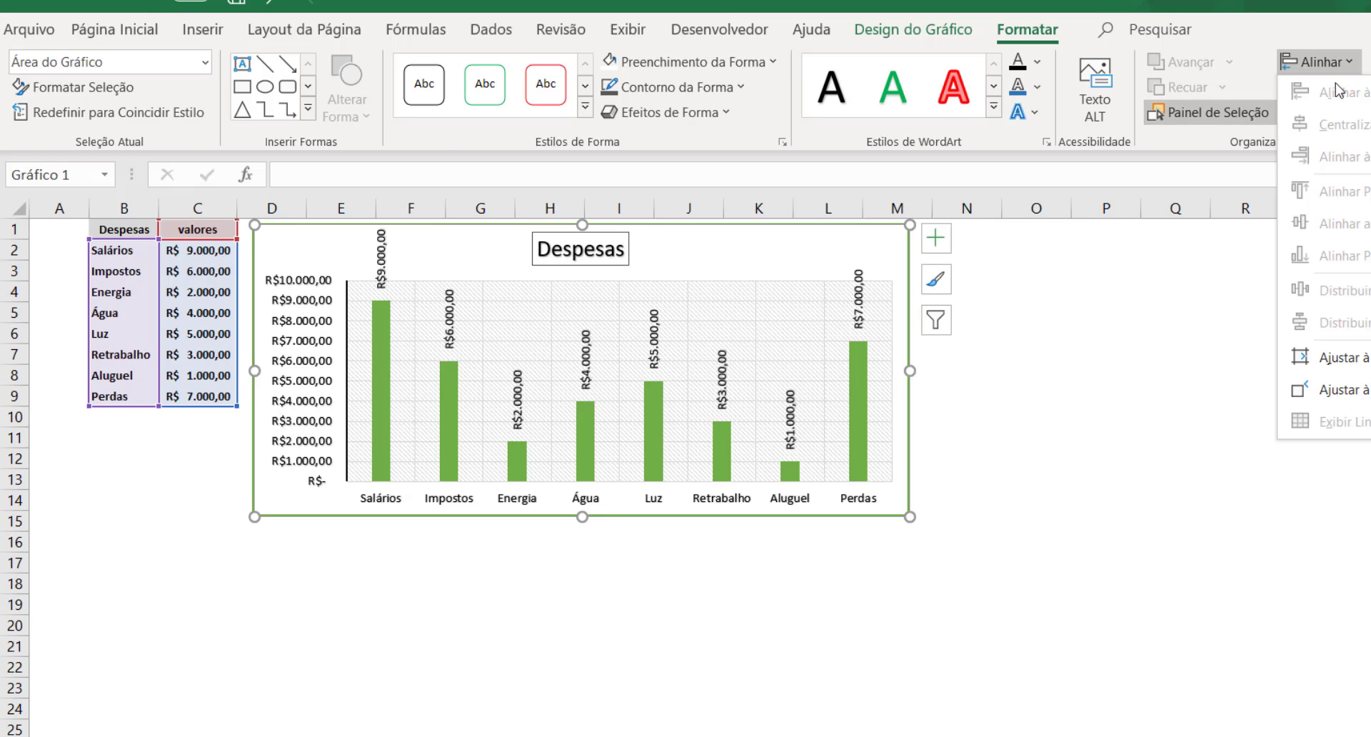
left_click(1351, 367)
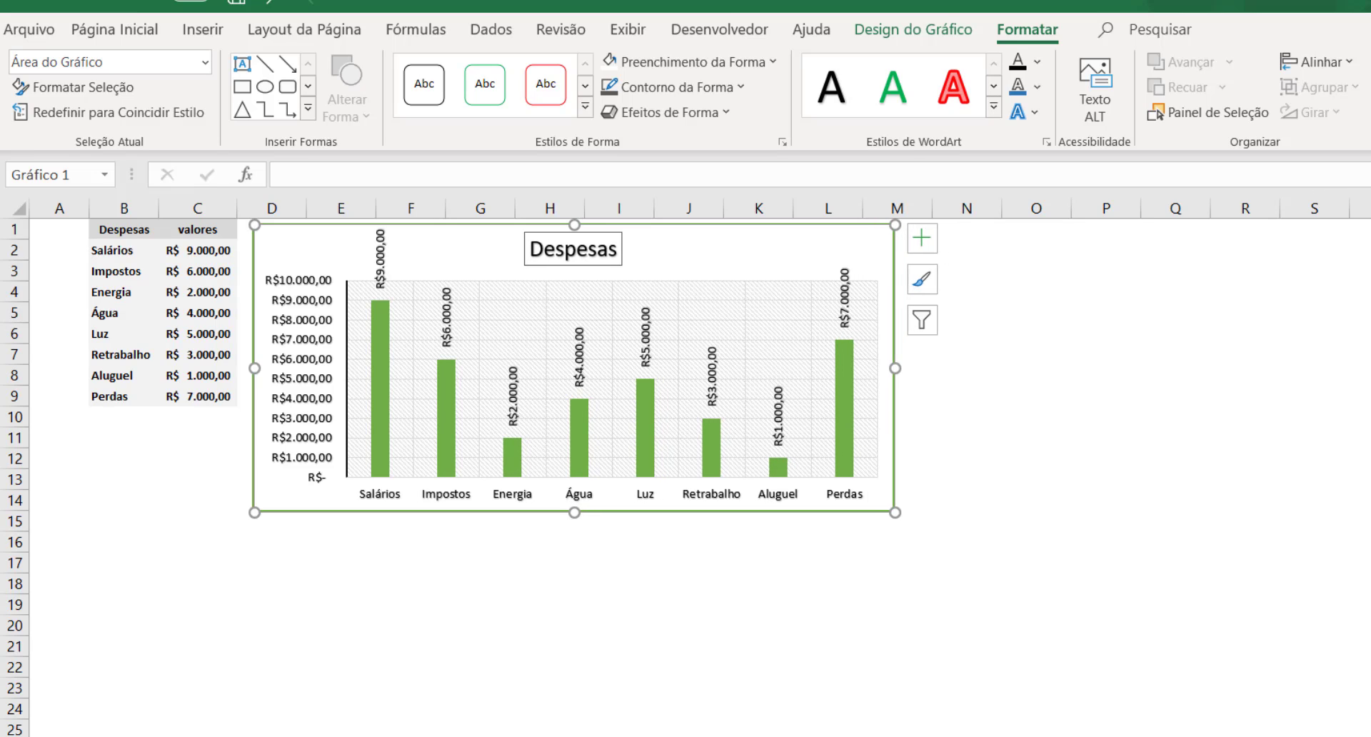
left_click(1370, 91)
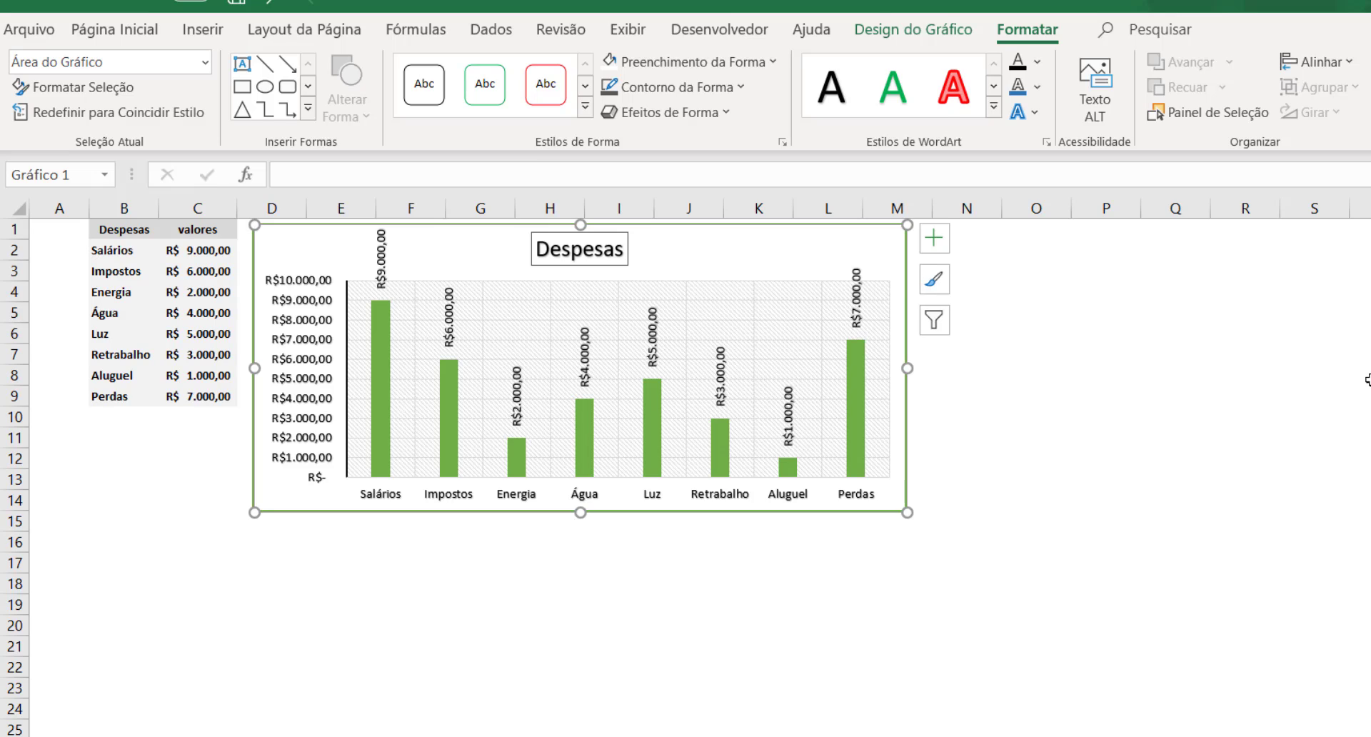
- Reselect the Despesas chart and show its chart design options
left_click(1194, 457)
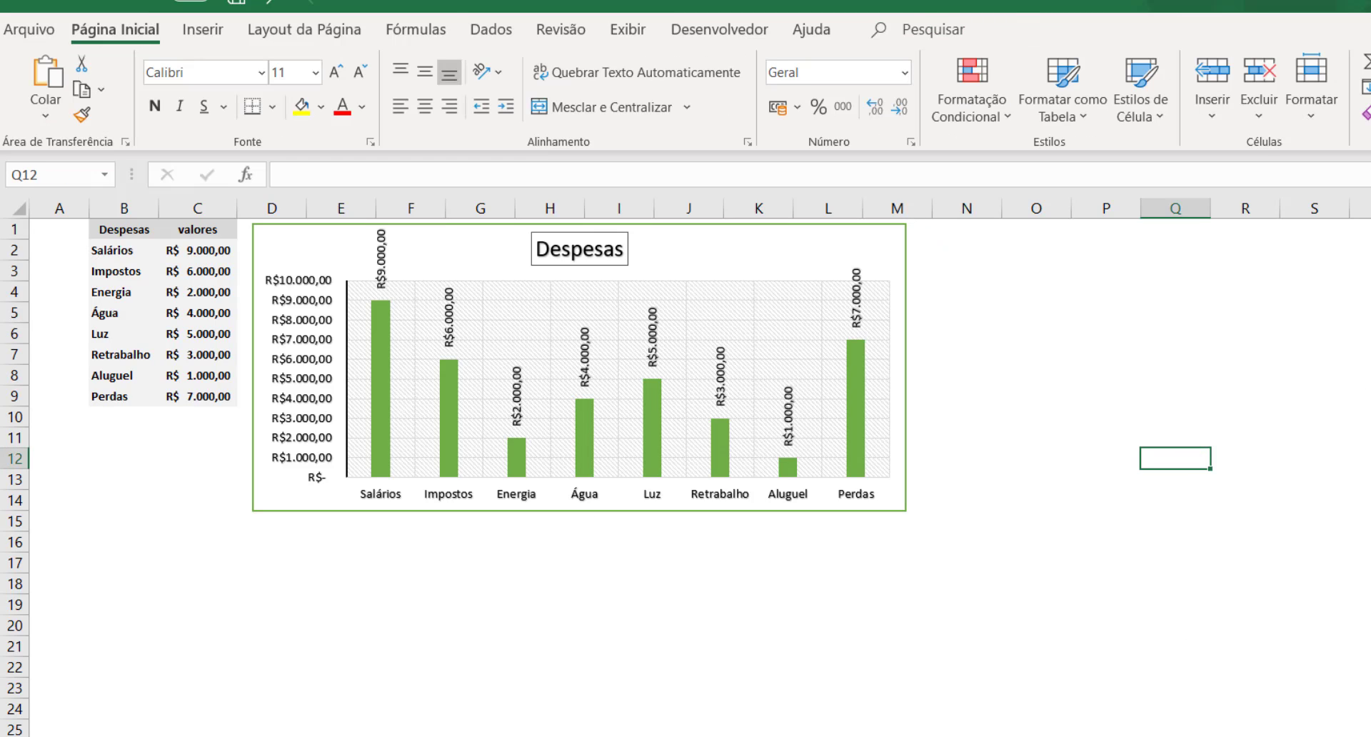
left_click(718, 239)
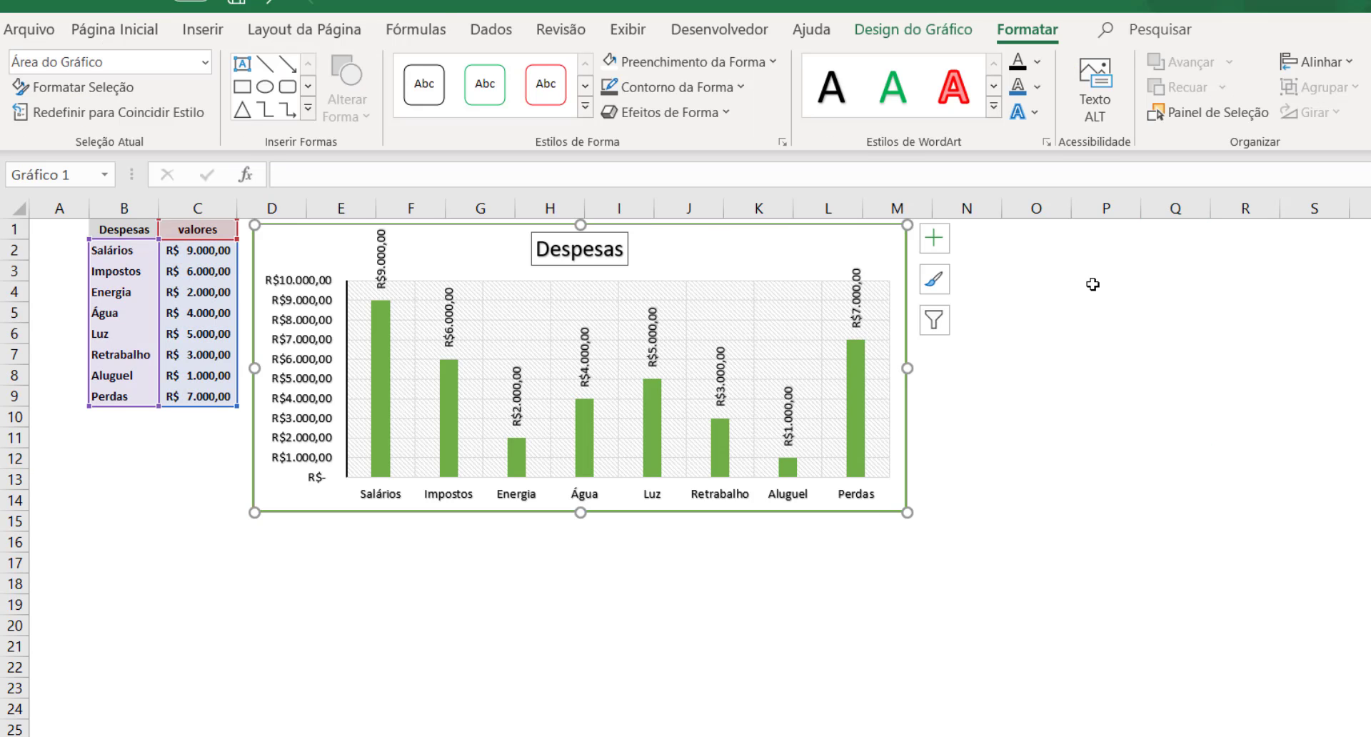
left_click(935, 42)
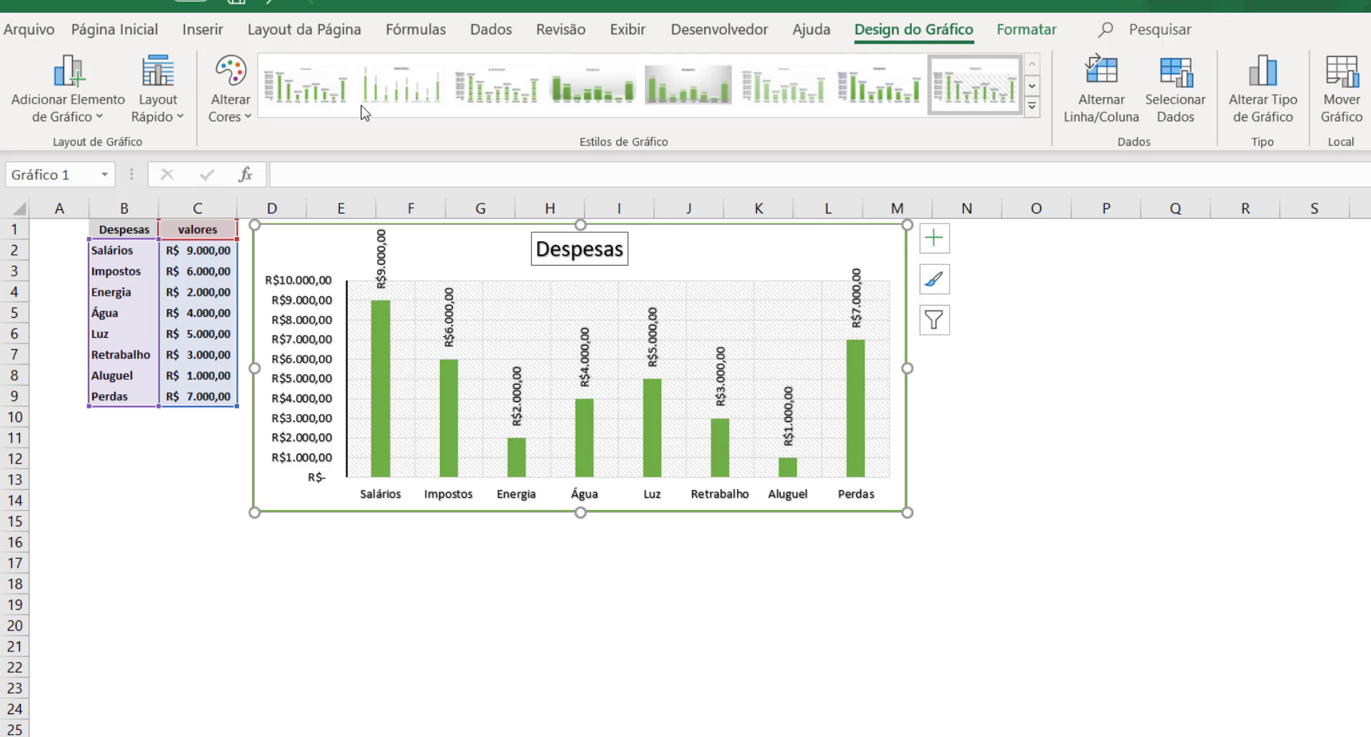
- Remove the primary vertical axis from the Despesas chart
left_click(104, 116)
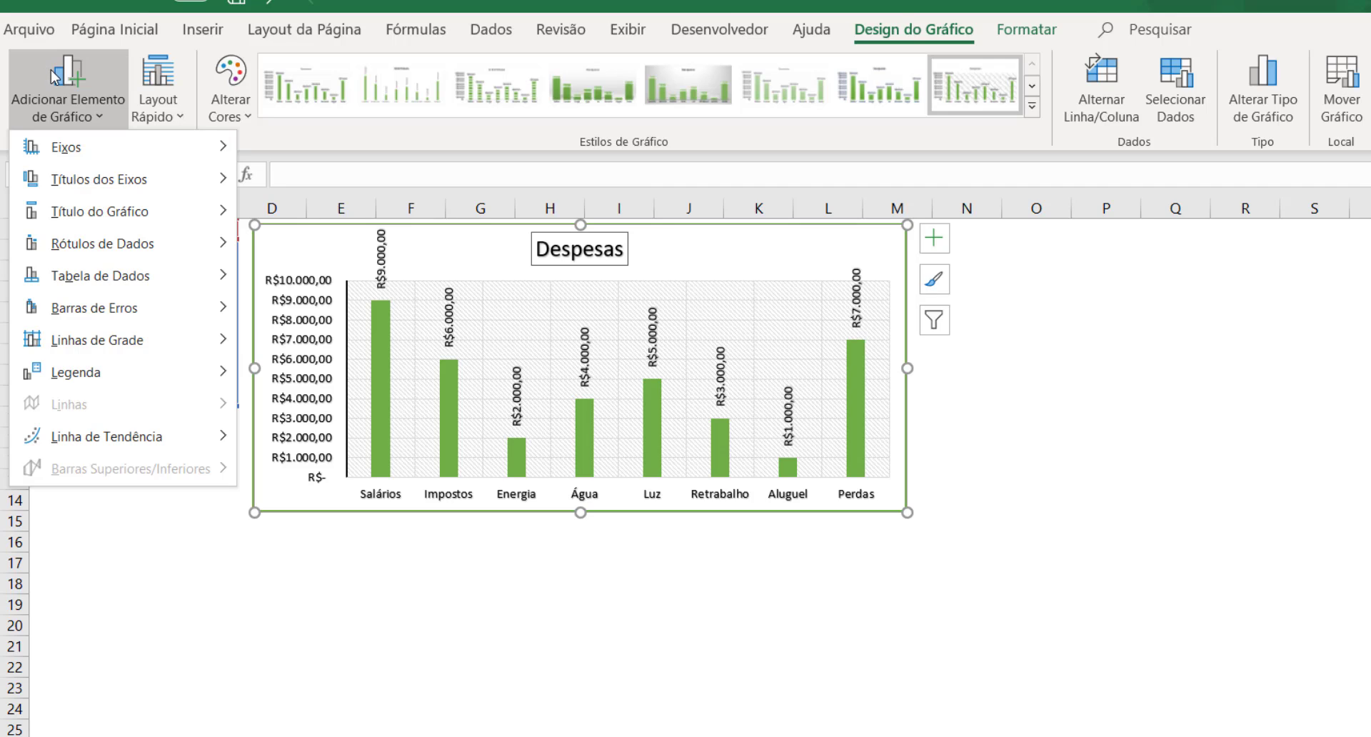
mouse_move(74, 146)
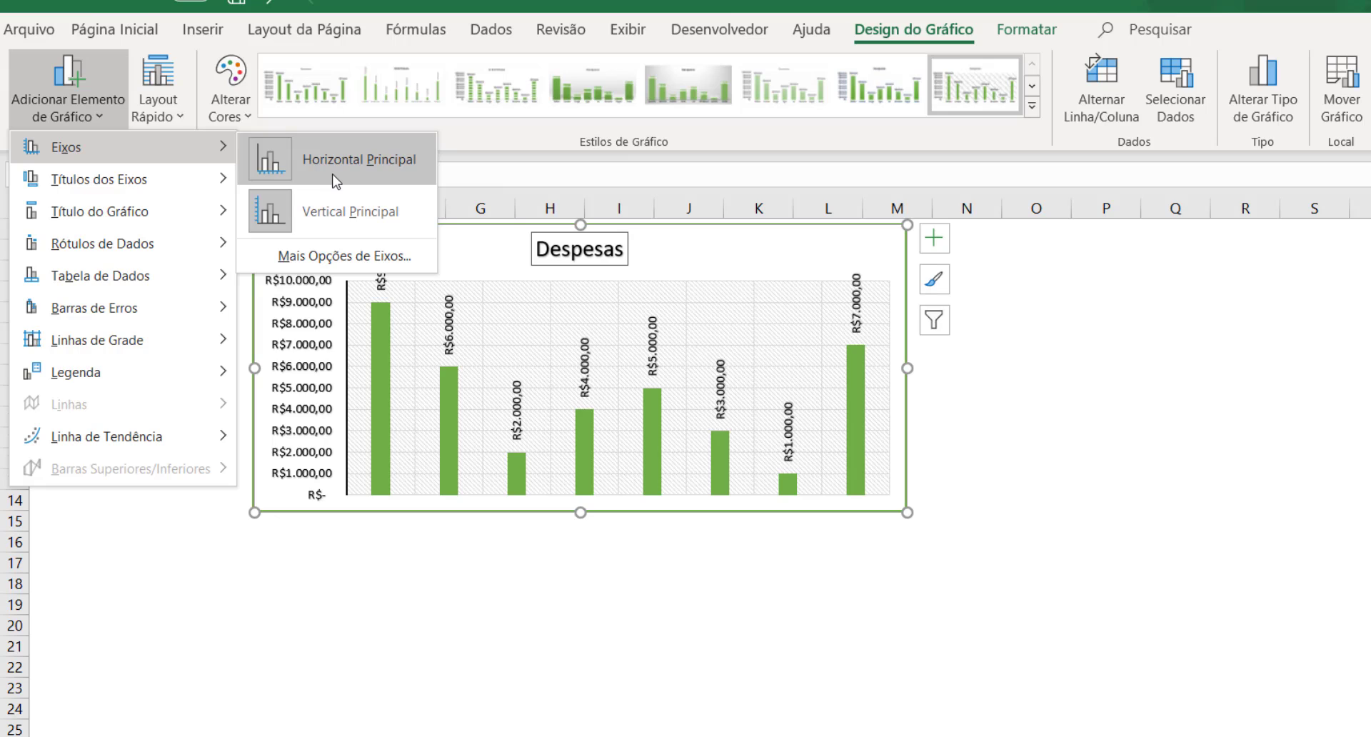
left_click(349, 213)
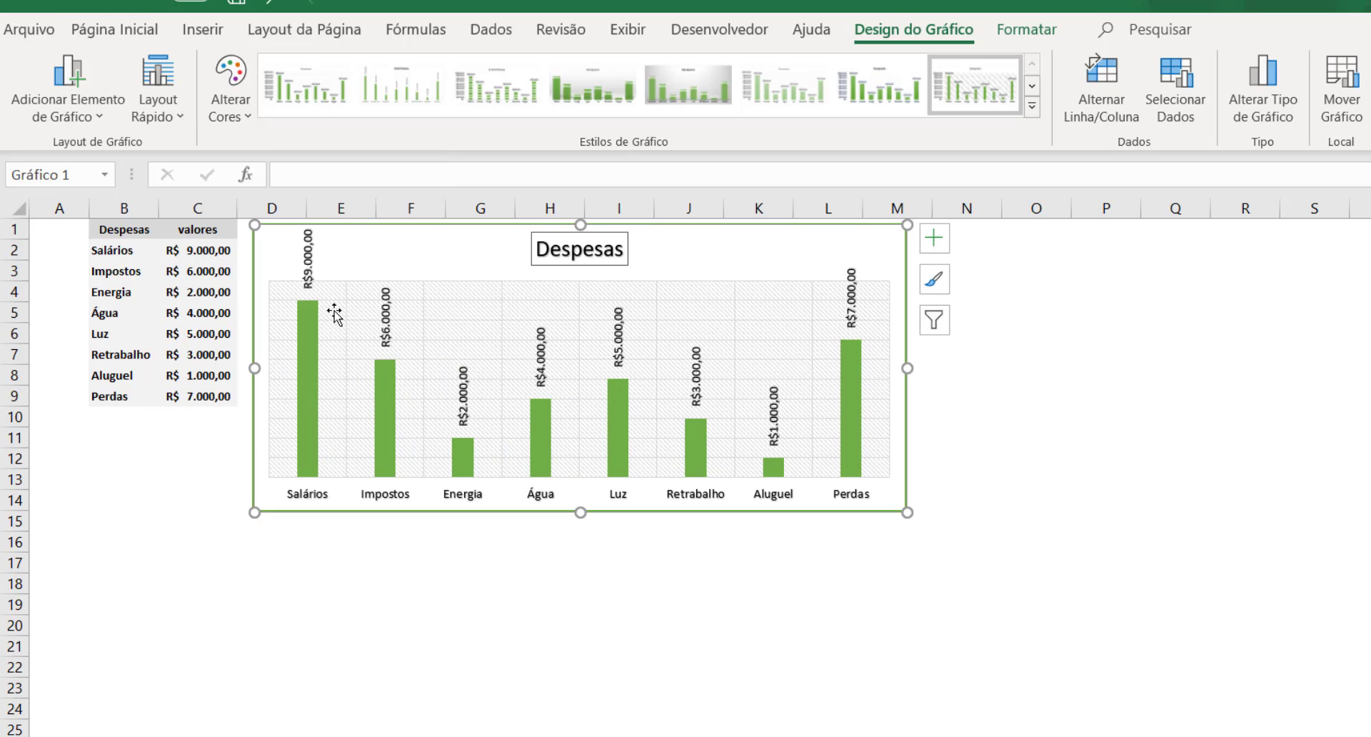
- Preview the chart title and data label placements, and add a data table without legend keys below the chart
left_click(83, 80)
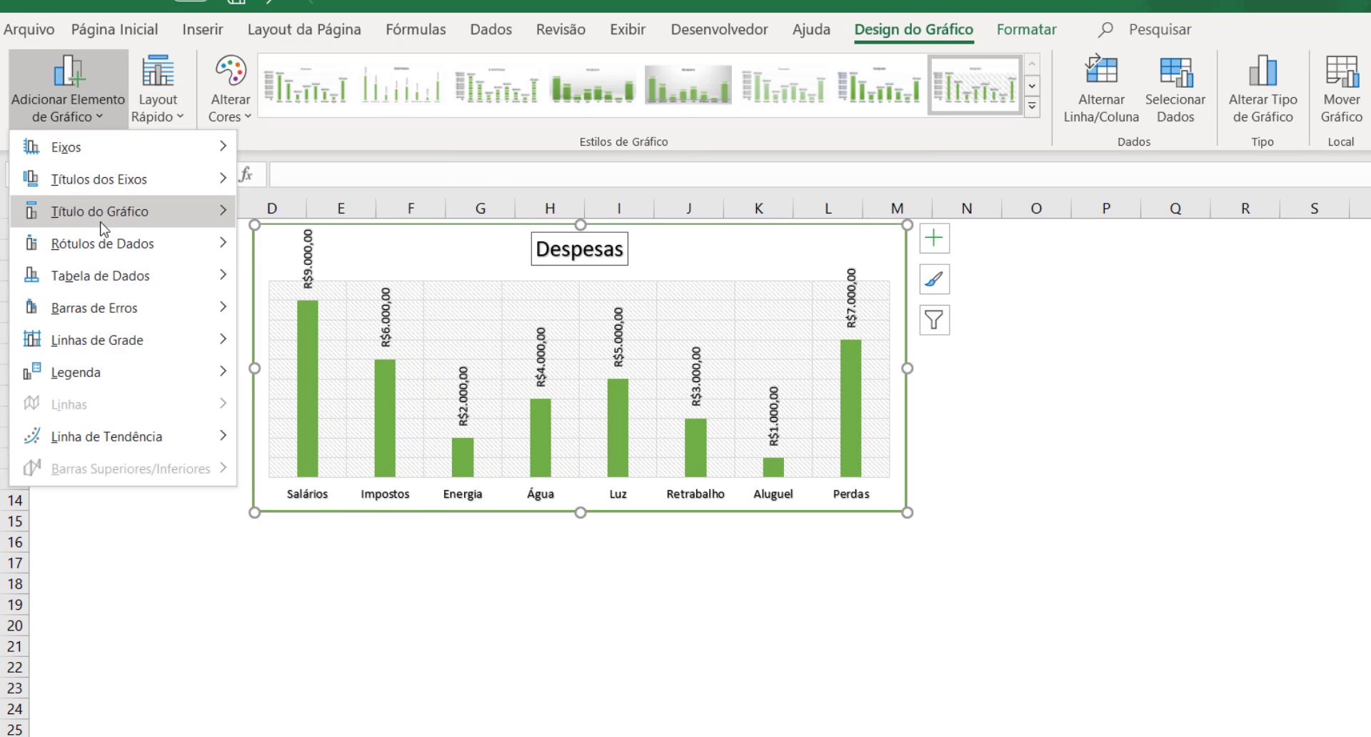
mouse_move(125, 189)
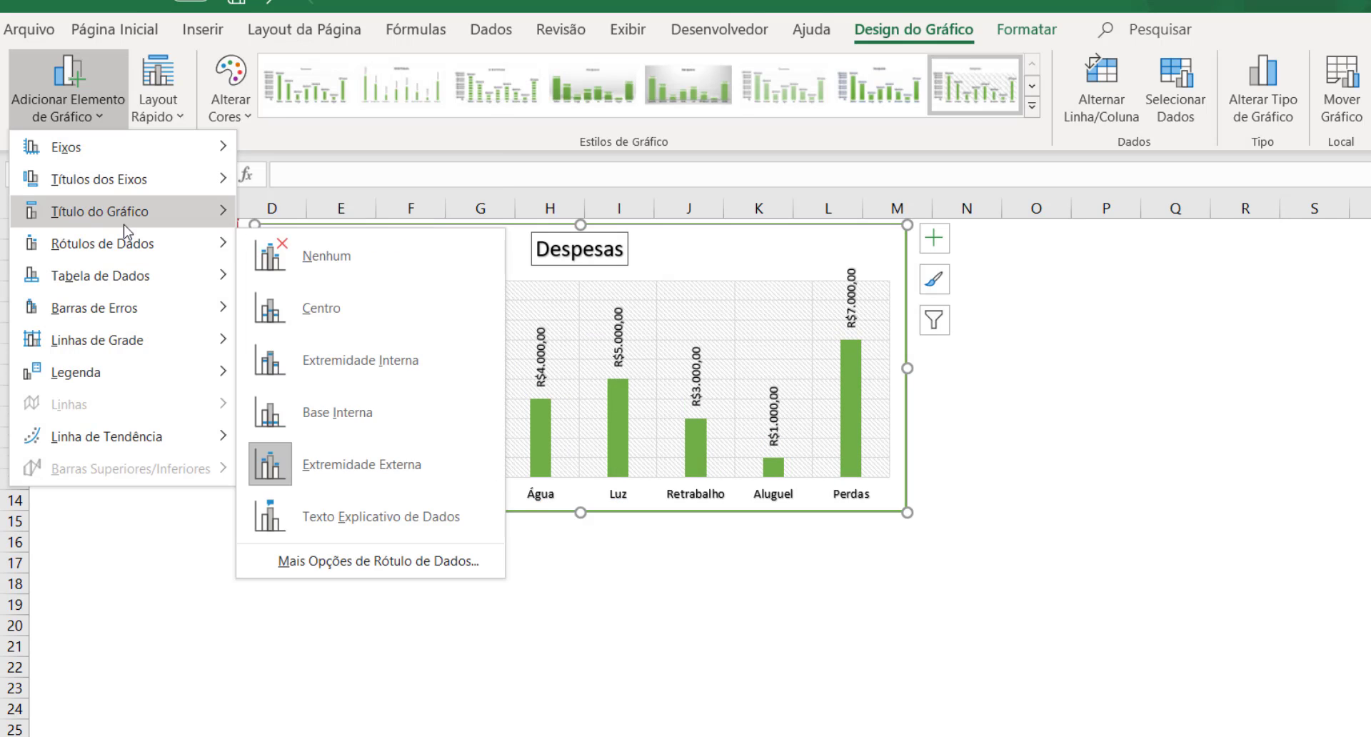
mouse_move(127, 227)
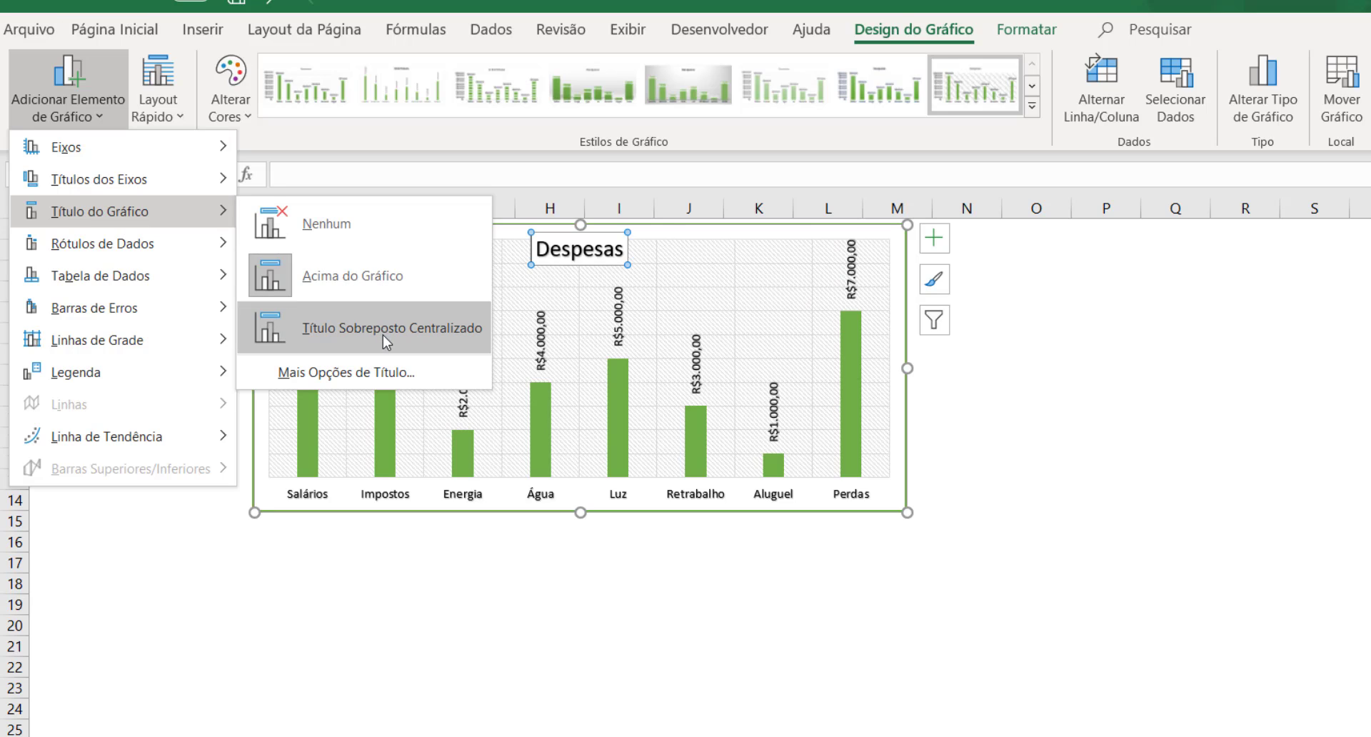
mouse_move(185, 258)
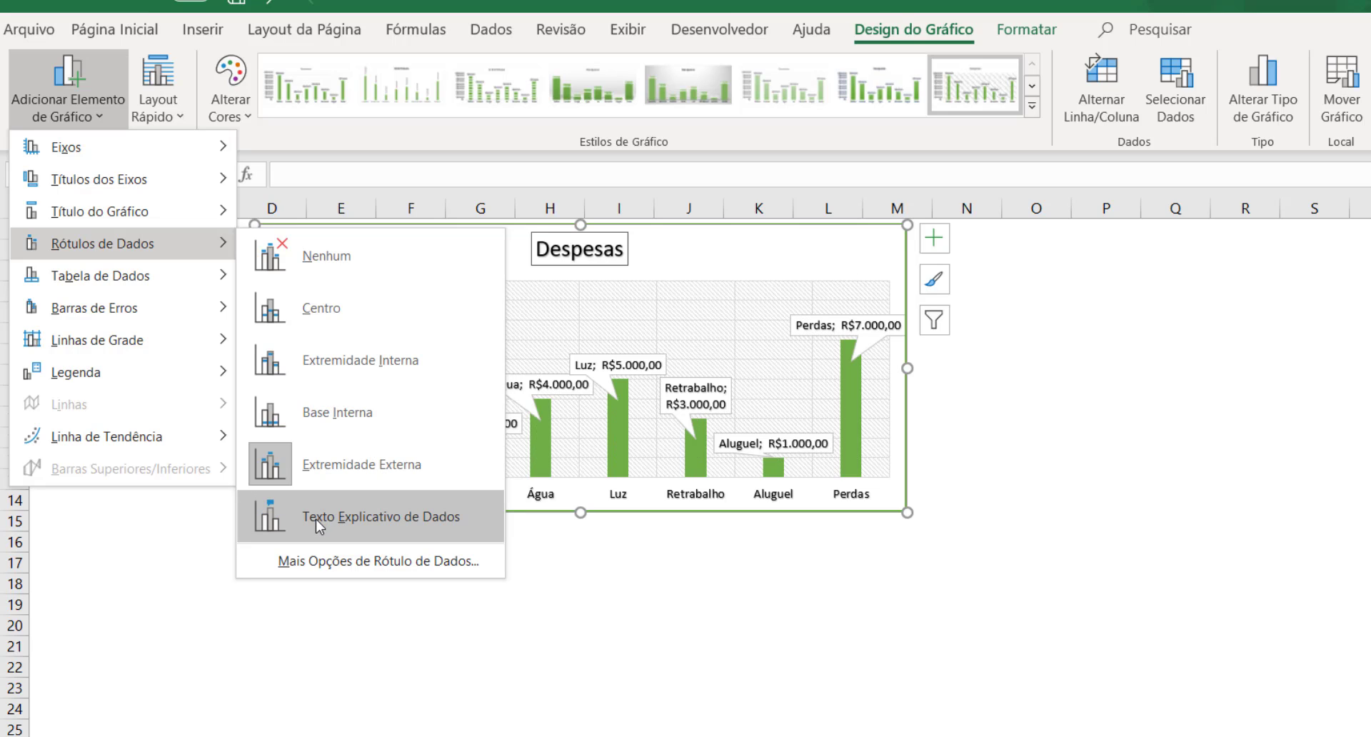
mouse_move(151, 287)
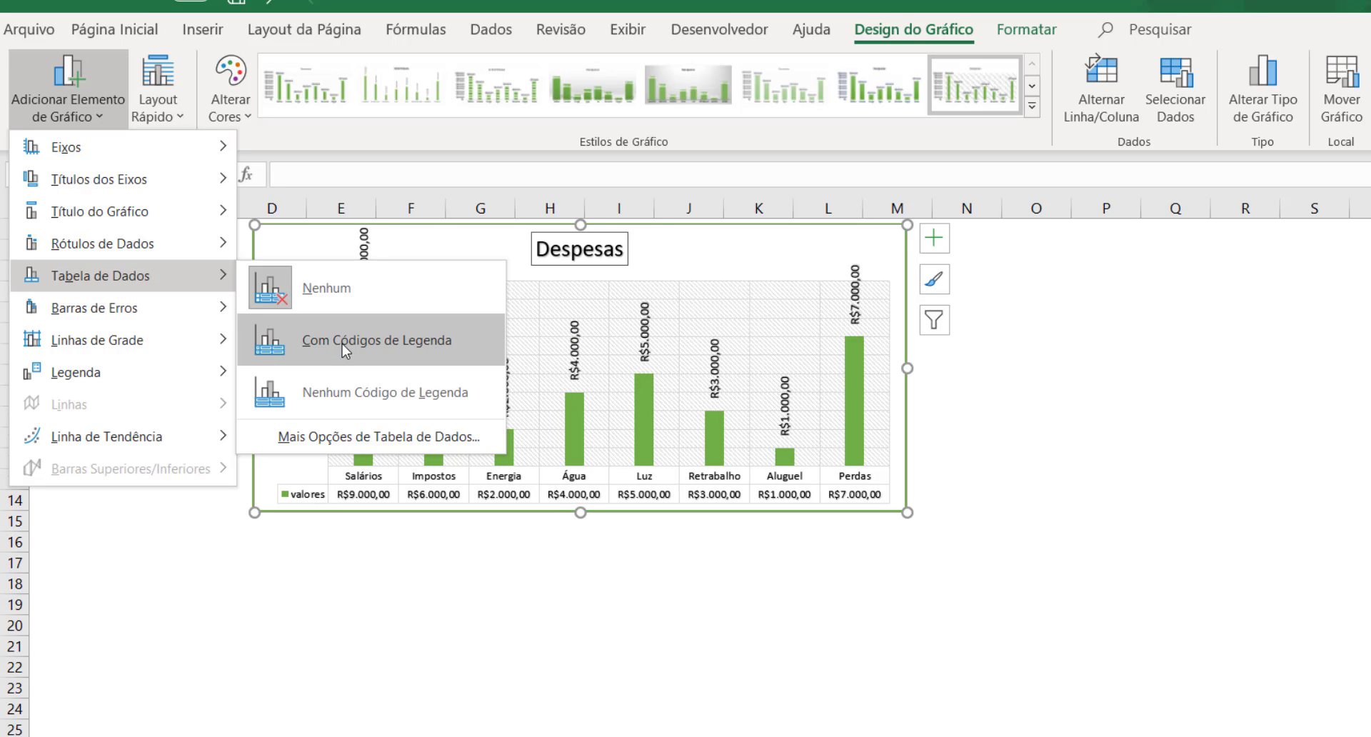
left_click(339, 396)
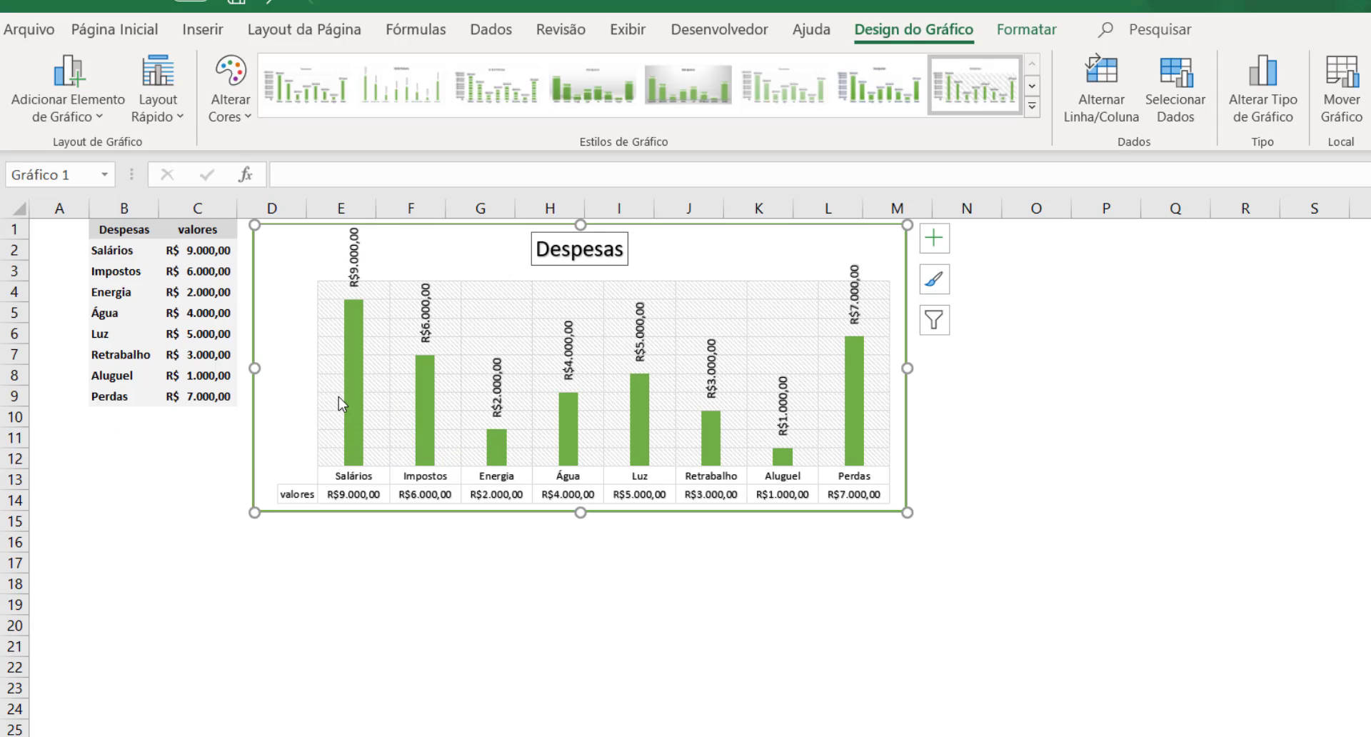
- Look through the chart element options for error bars, gridlines, trendline, axis titles, chart title and data table
left_click(94, 123)
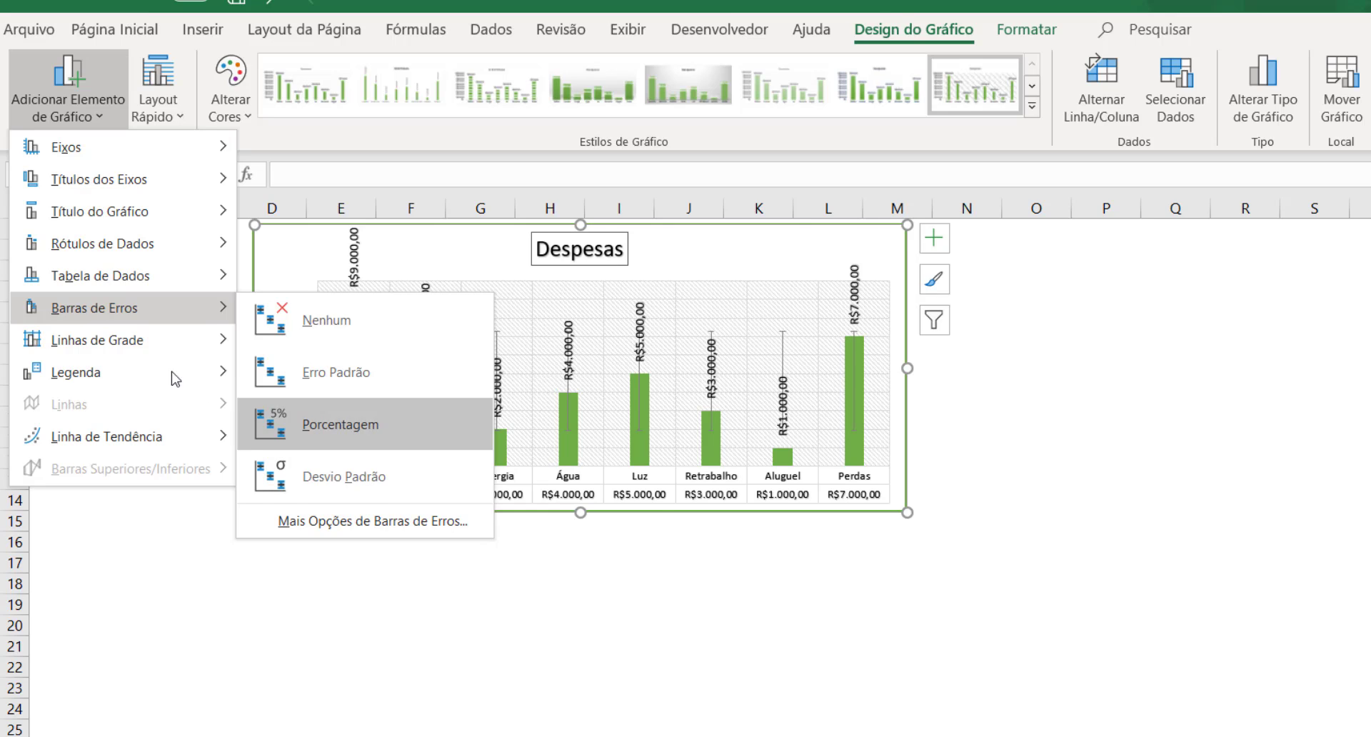
mouse_move(156, 349)
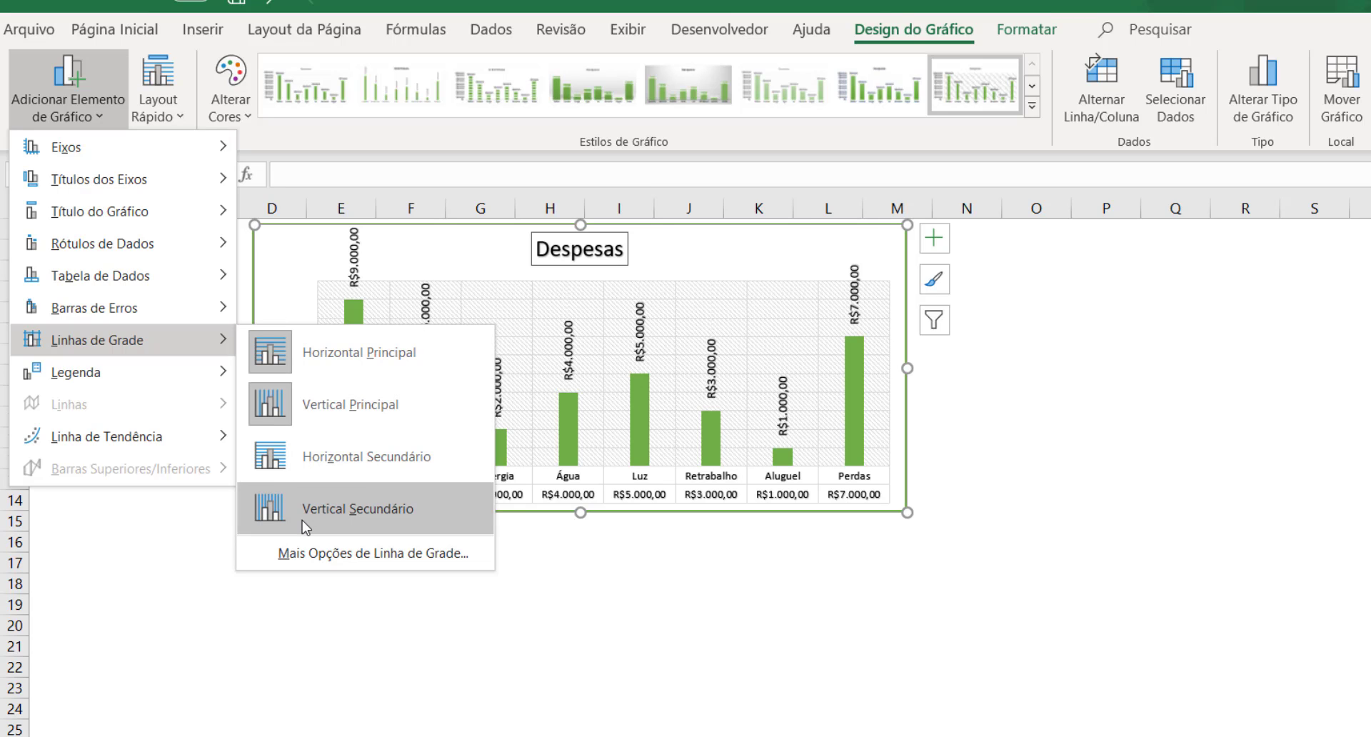
mouse_move(123, 382)
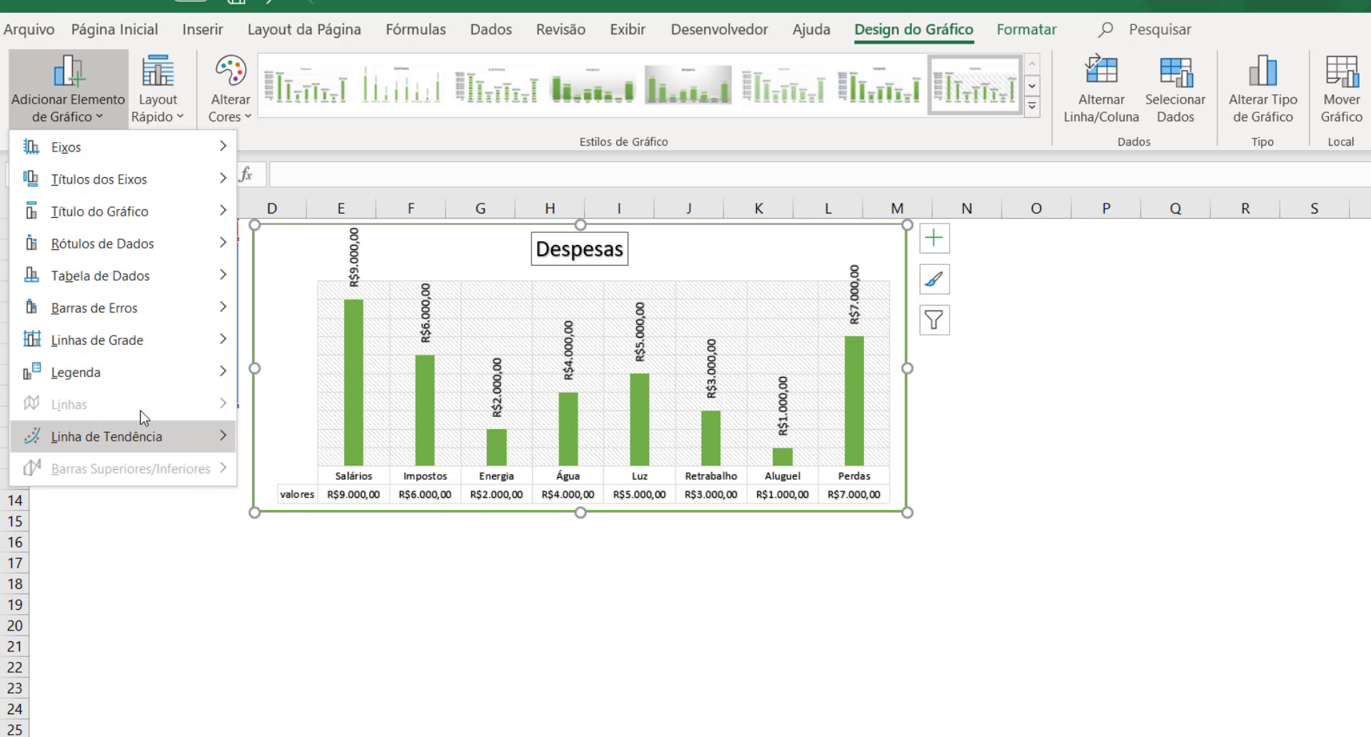
mouse_move(145, 422)
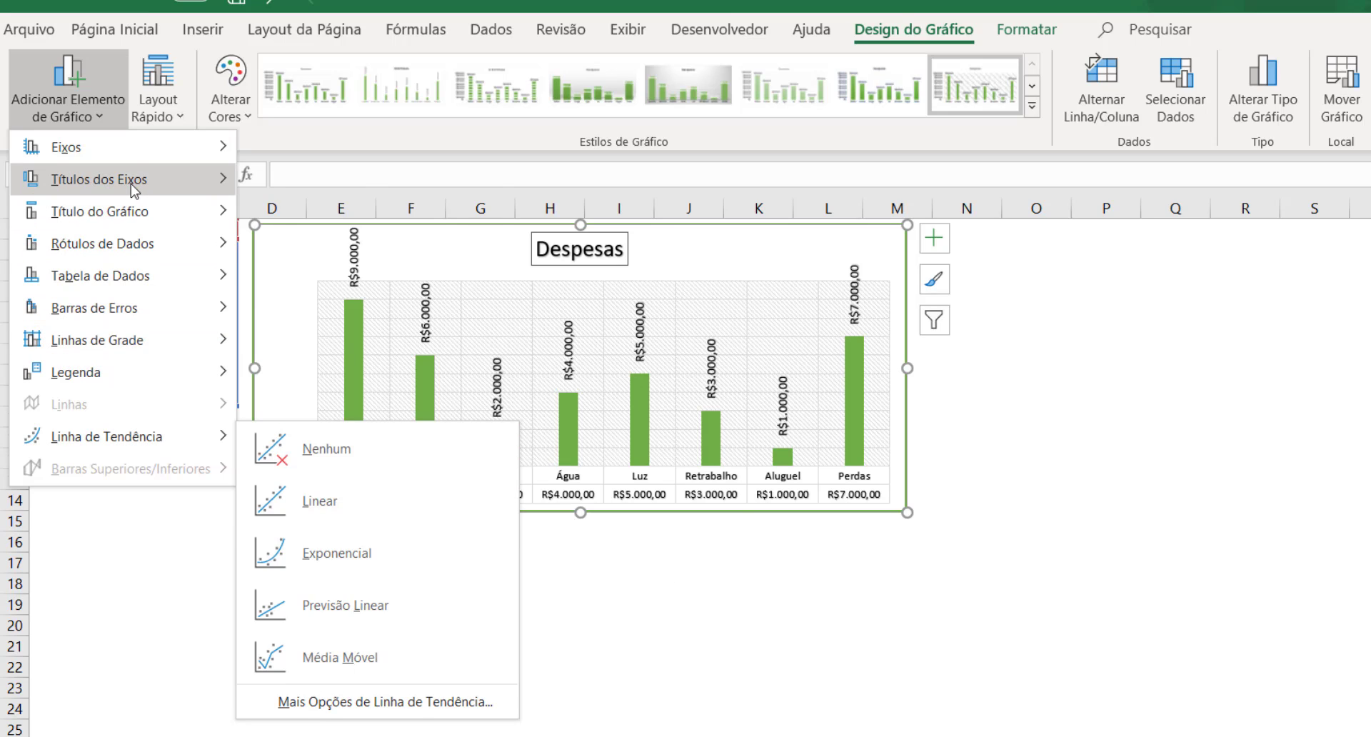
mouse_move(127, 156)
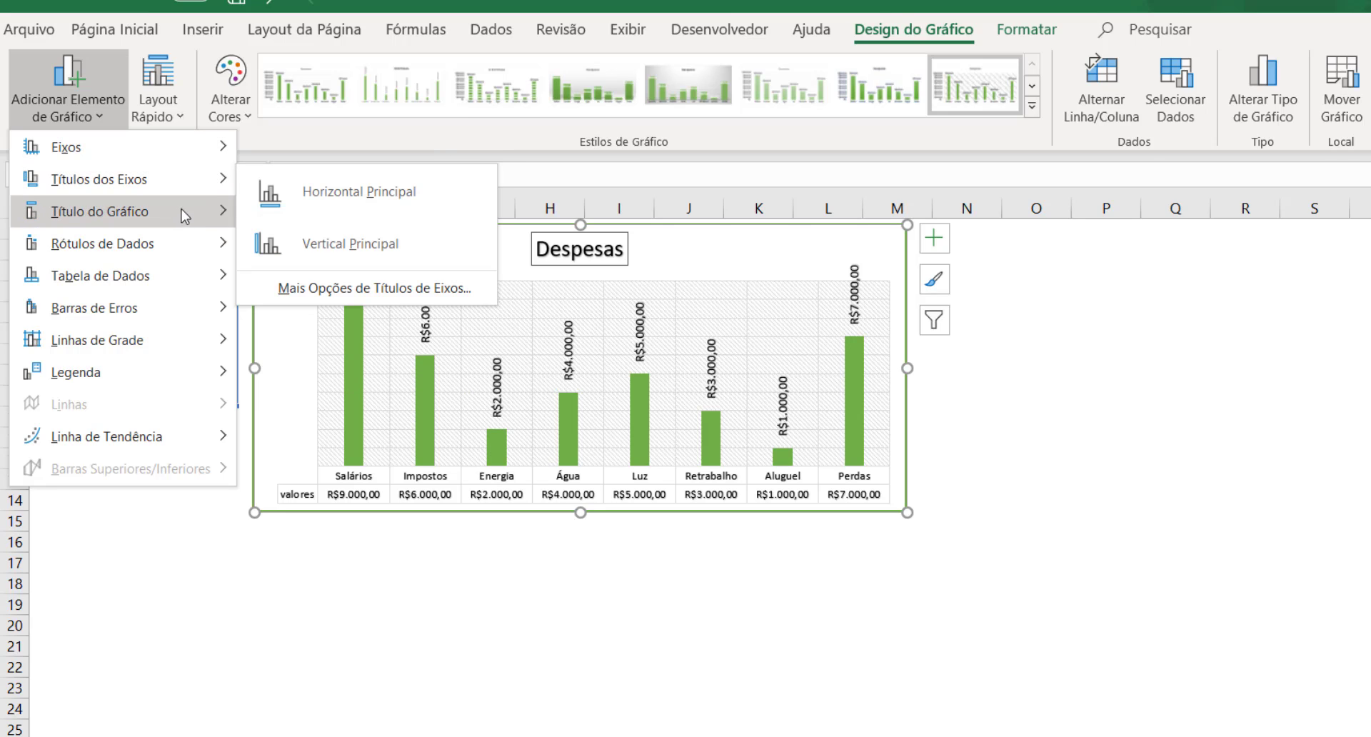
mouse_move(184, 216)
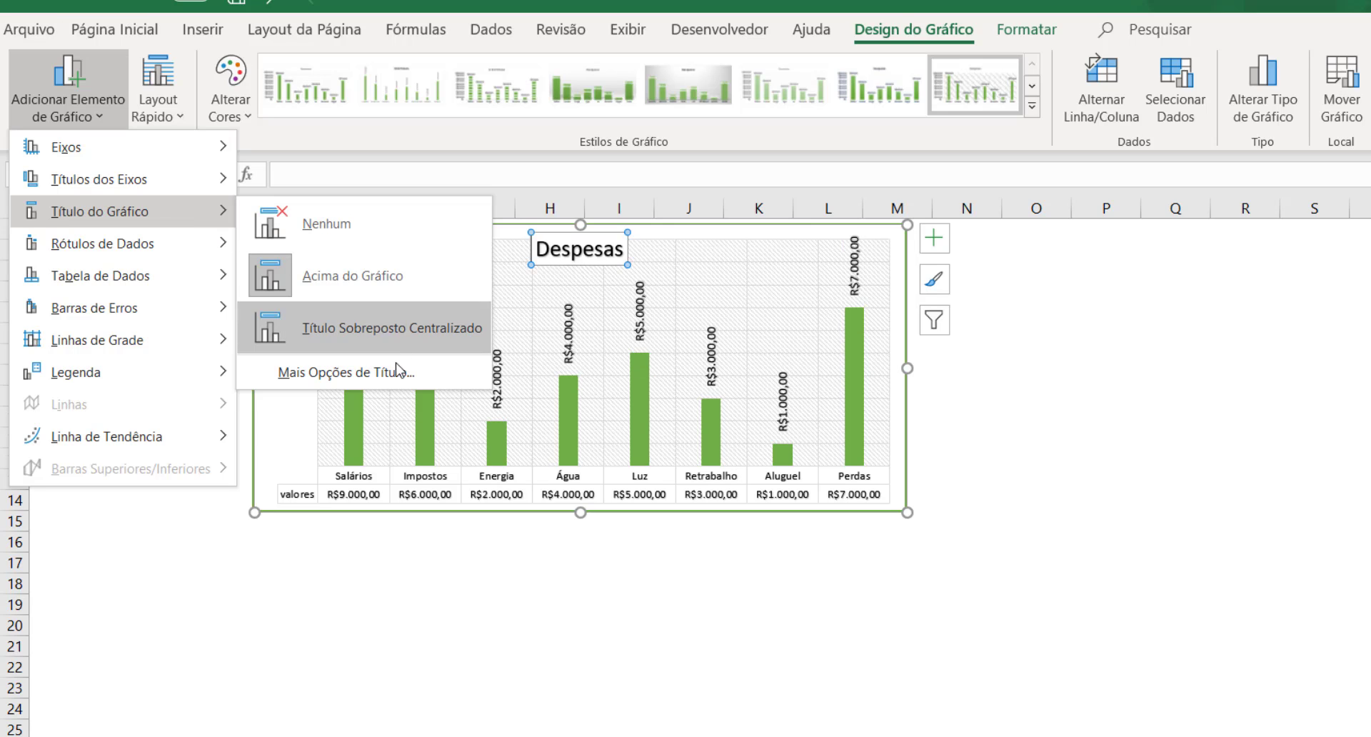
mouse_move(178, 285)
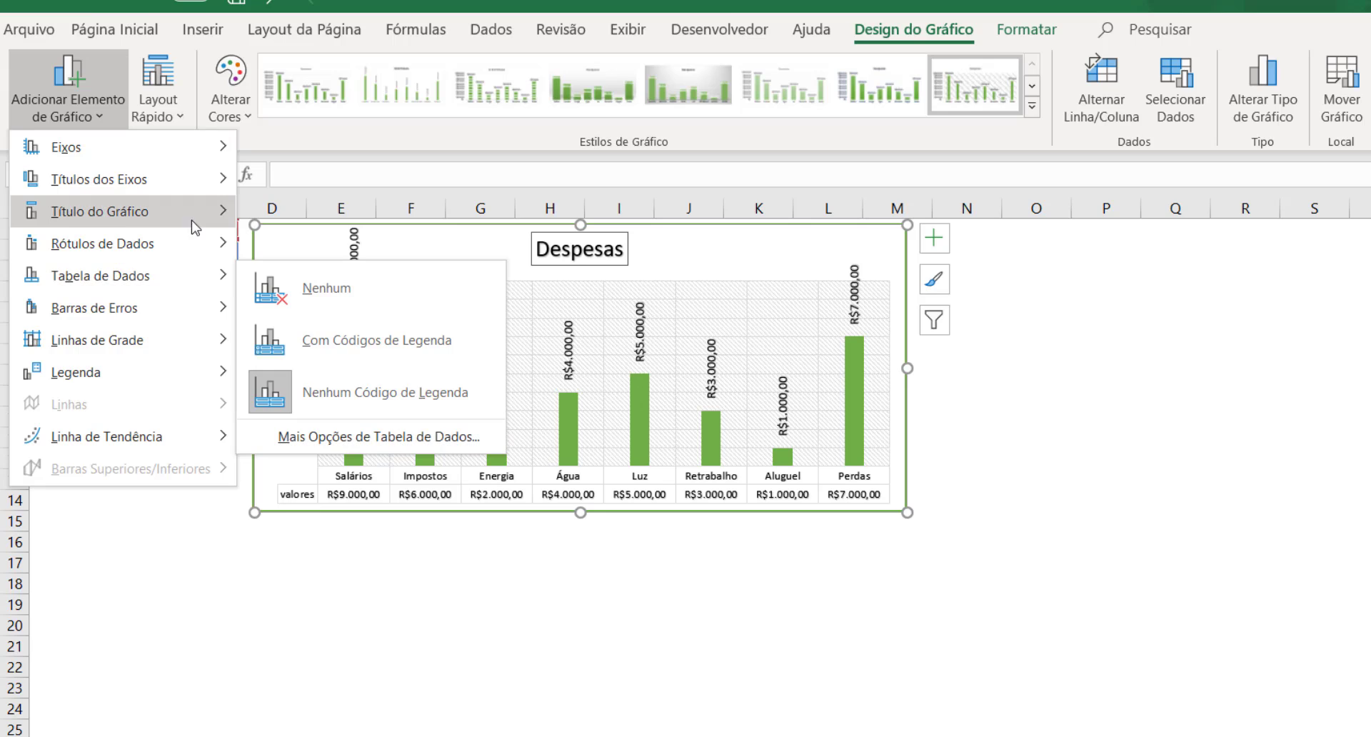
- Open the detailed axis formatting options, view the list of formattable chart elements, and close the formatting pane
mouse_move(175, 173)
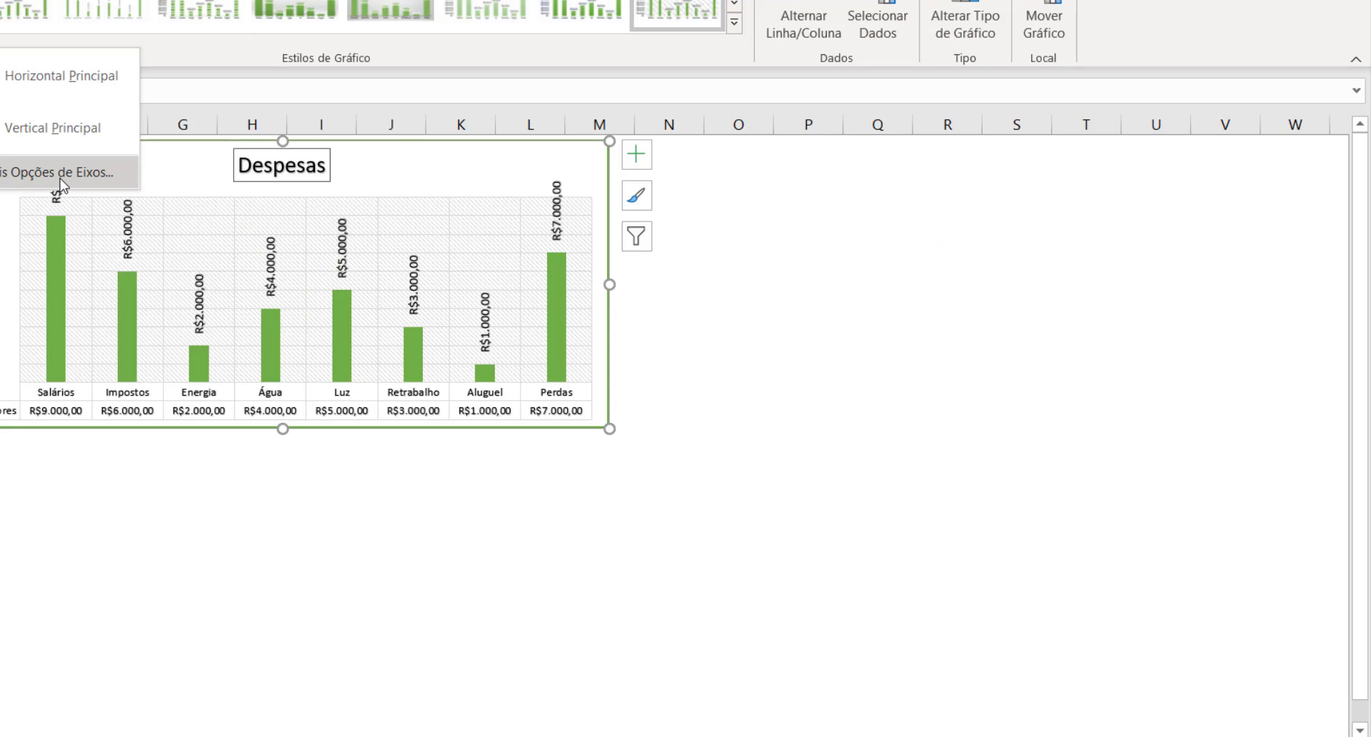
left_click(358, 268)
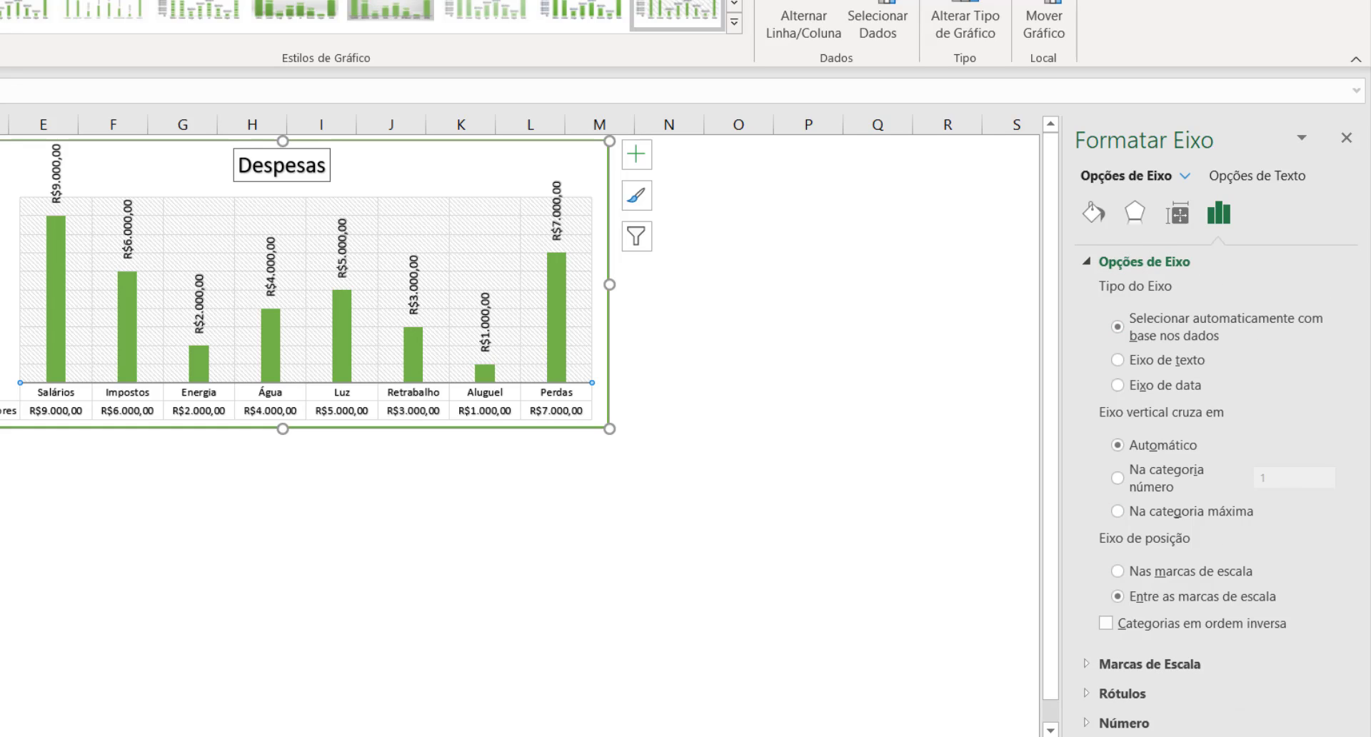
left_click(1302, 139)
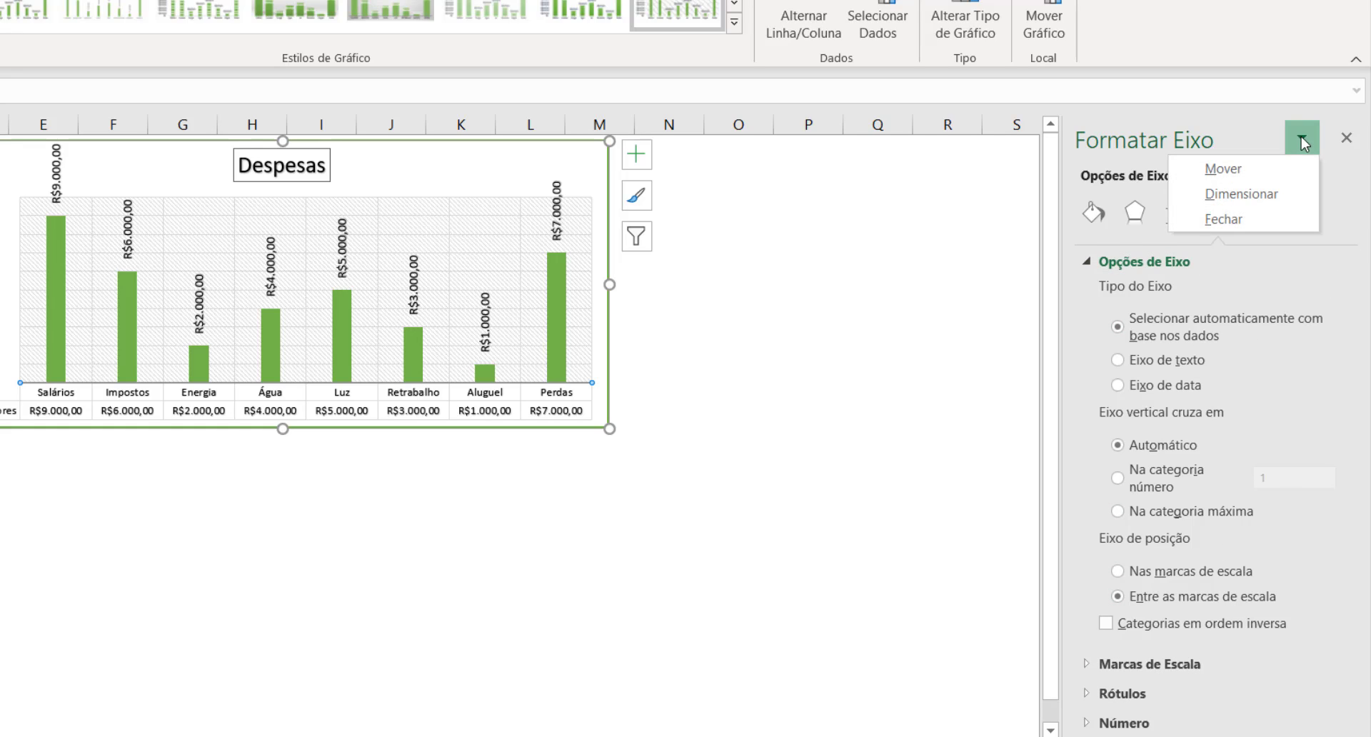
left_click(1198, 132)
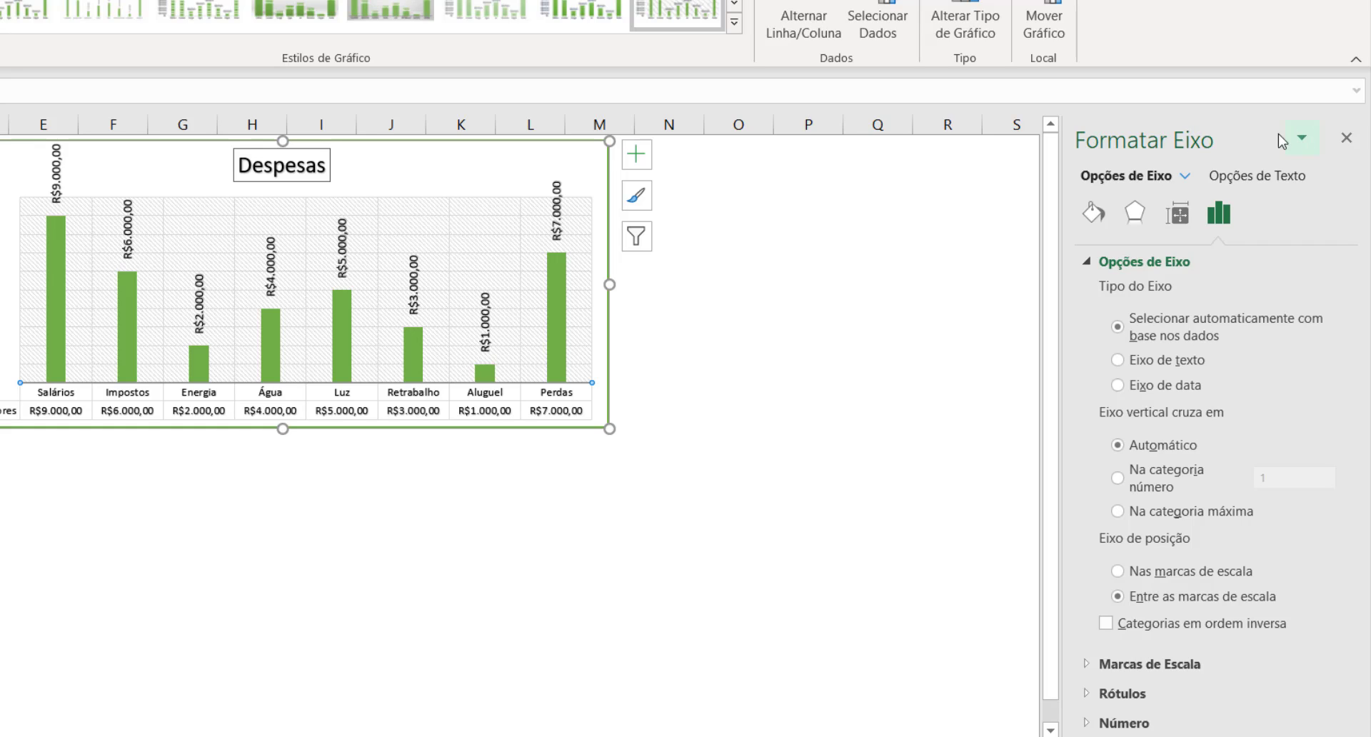
left_click(1184, 176)
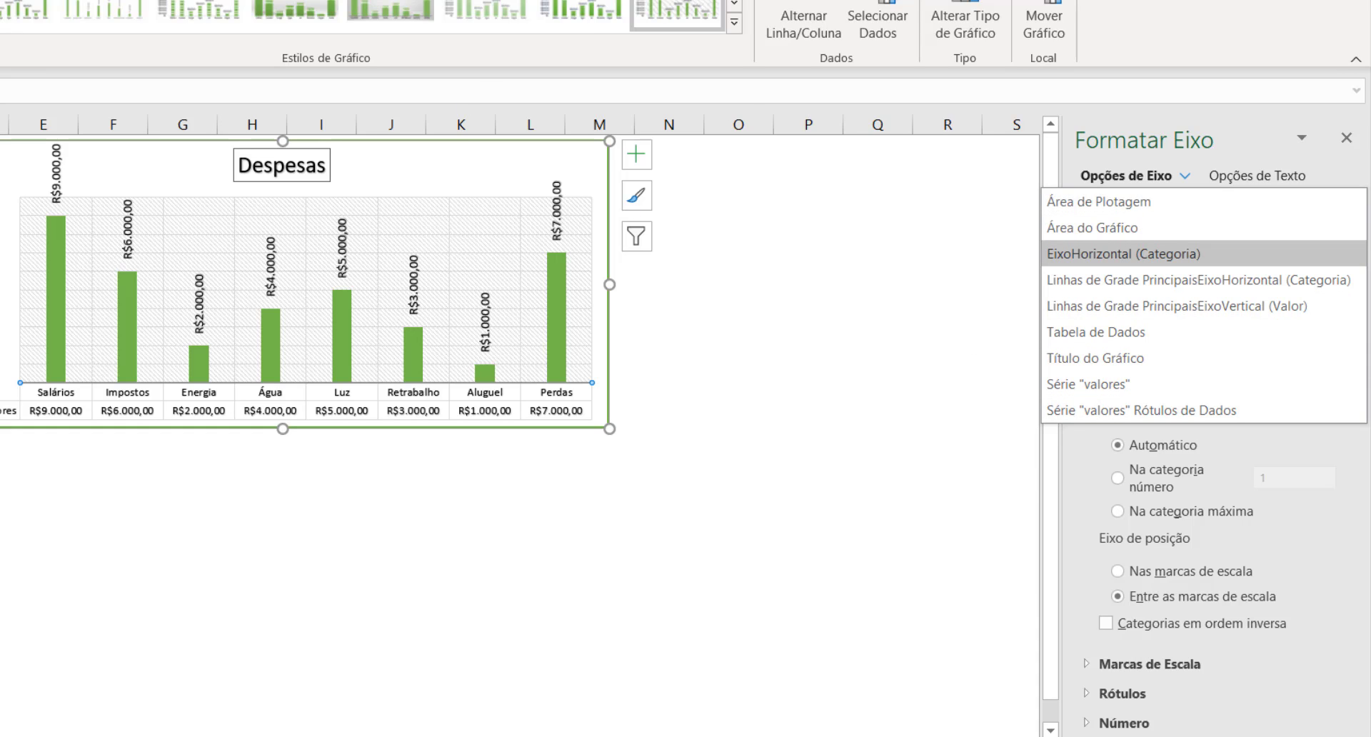
left_click(1081, 462)
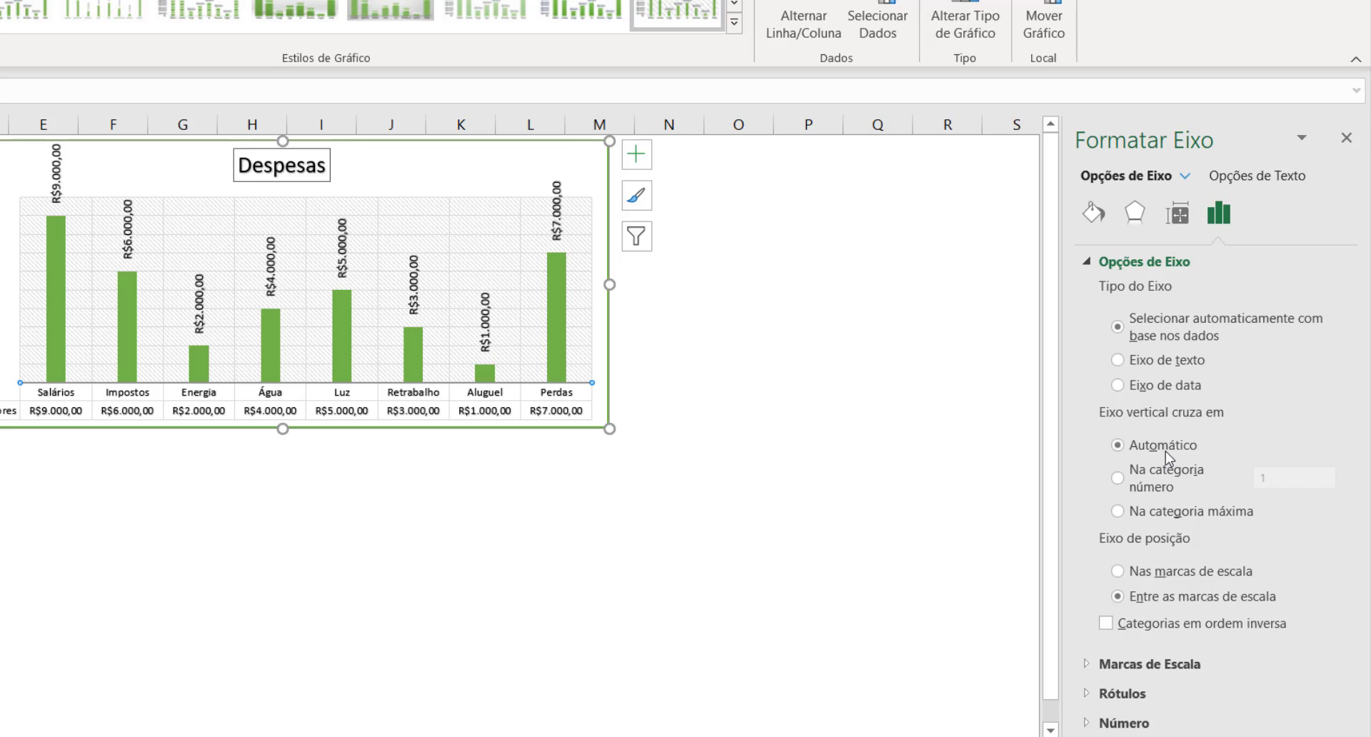
left_click(1346, 141)
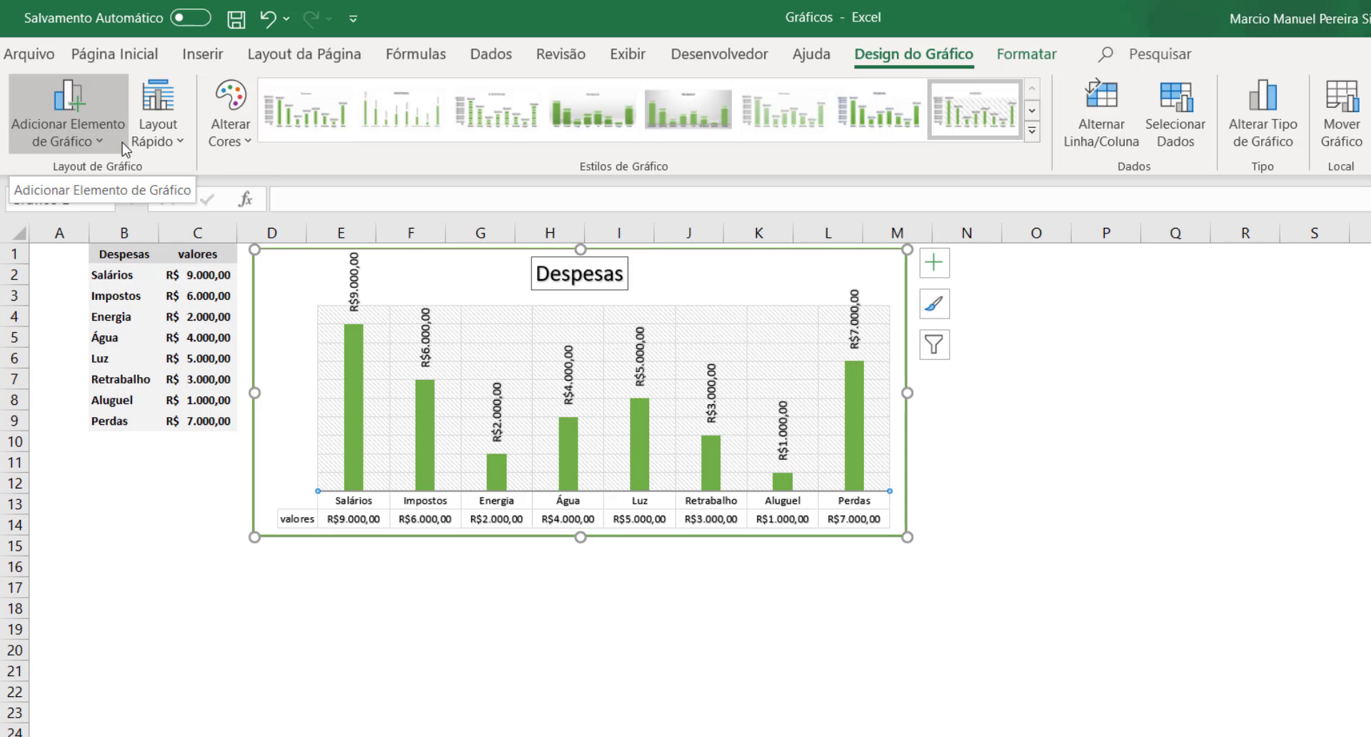
- Apply the quick layout with the legend under the title and no gridlines, and recolour the chart with the monochromatic blue palette
left_click(178, 140)
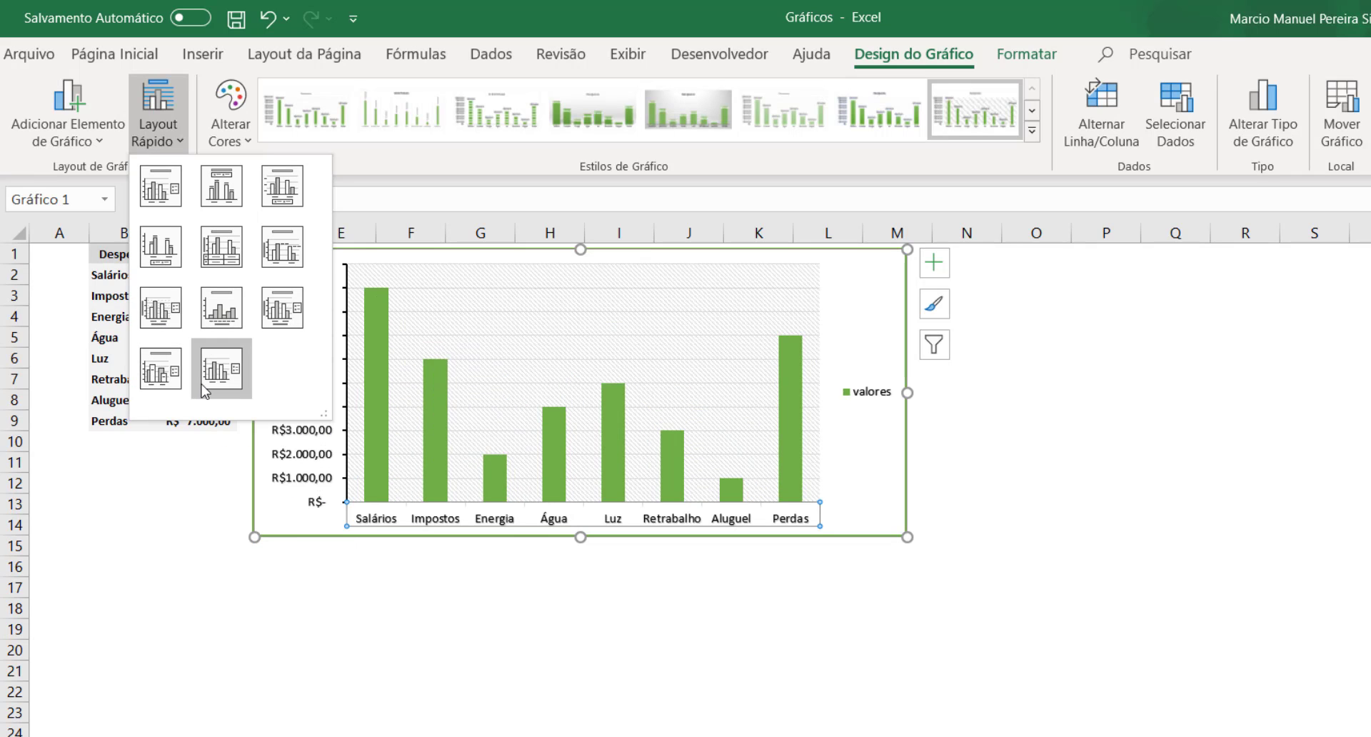
left_click(68, 115)
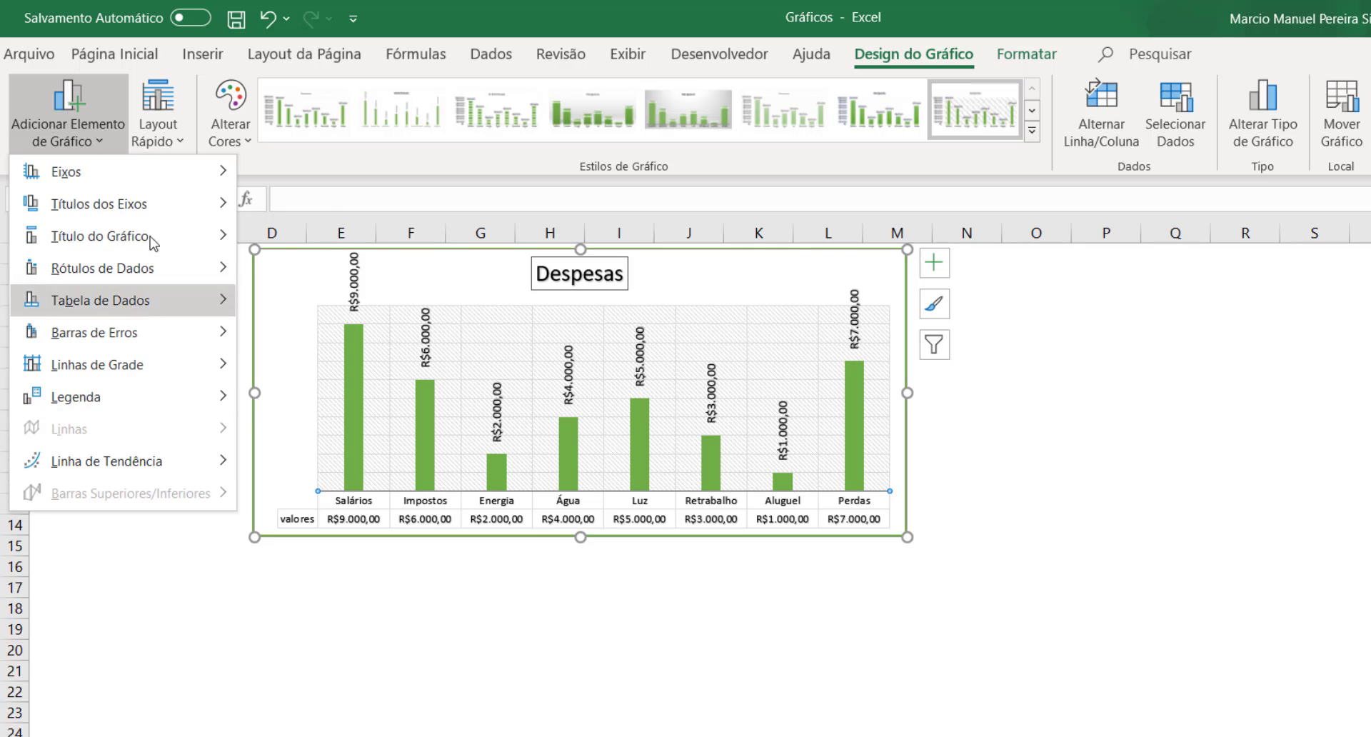
key("Escape")
left_click(158, 114)
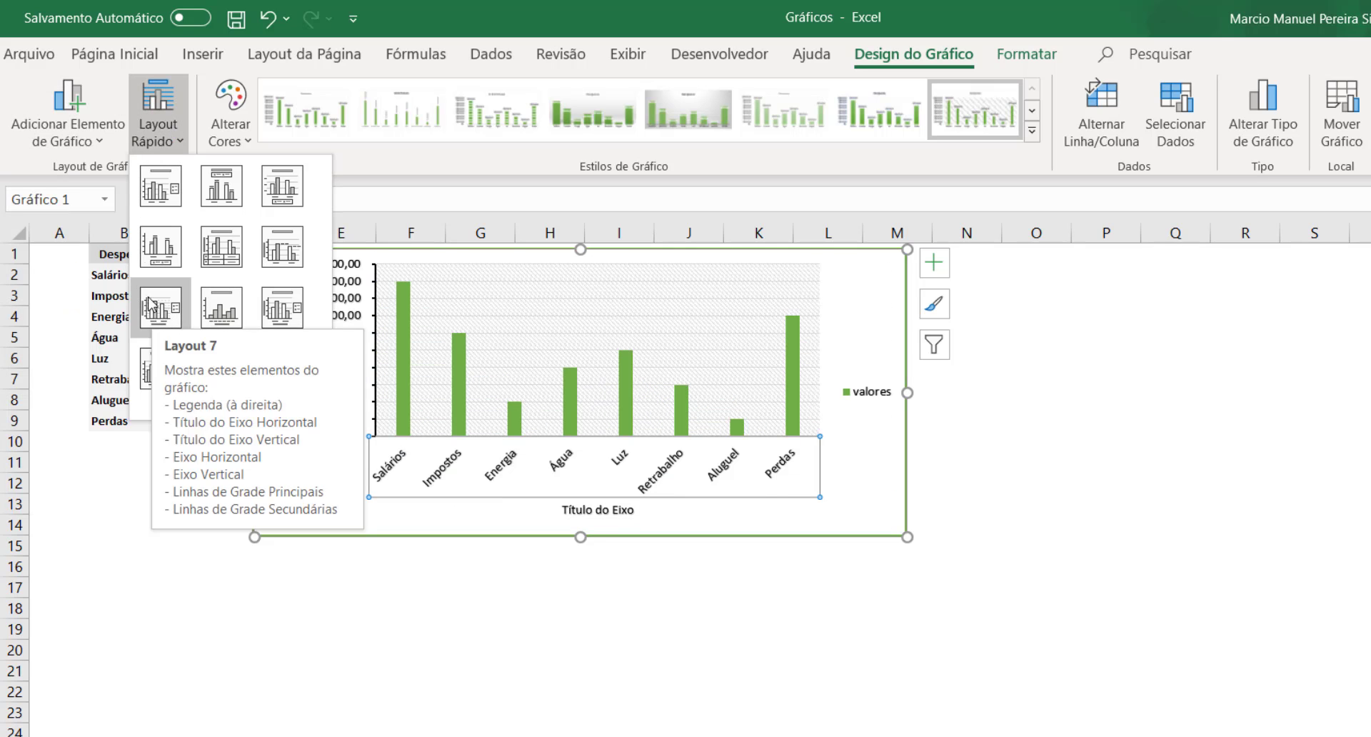
left_click(215, 182)
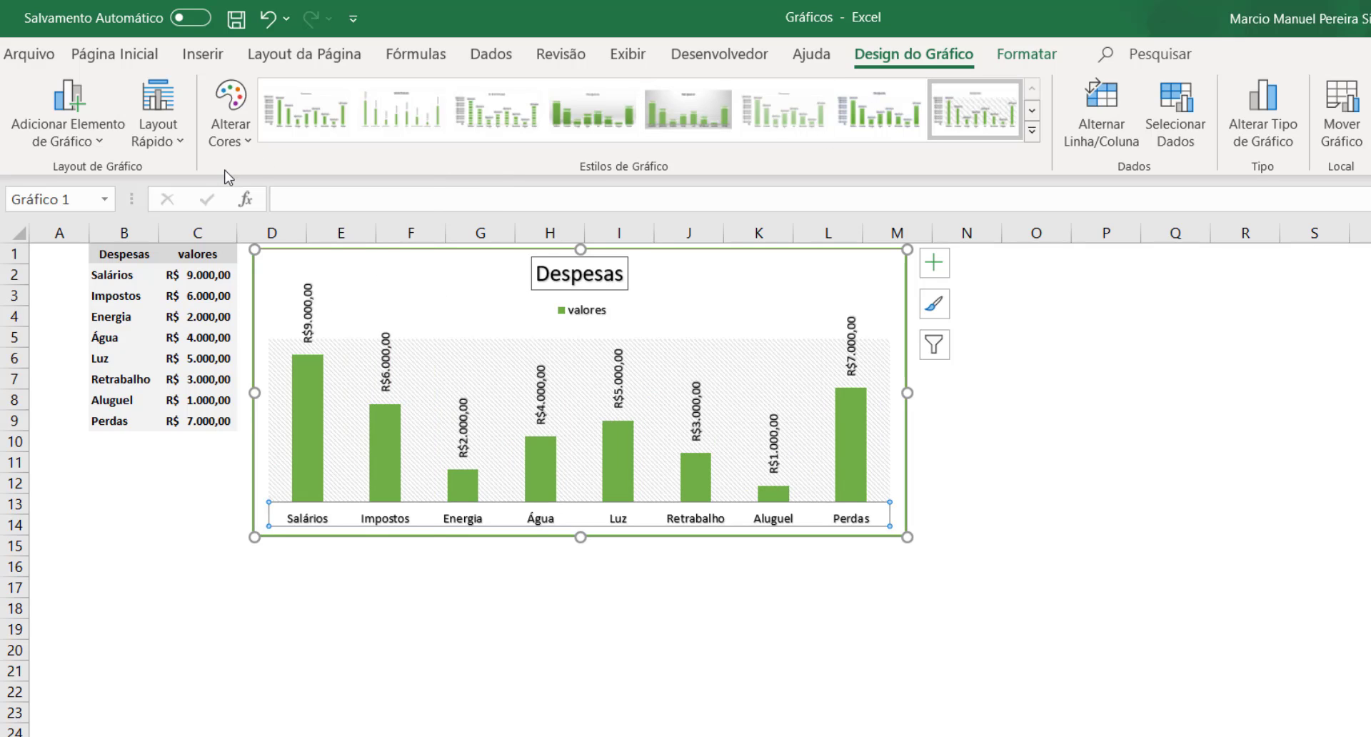
left_click(229, 129)
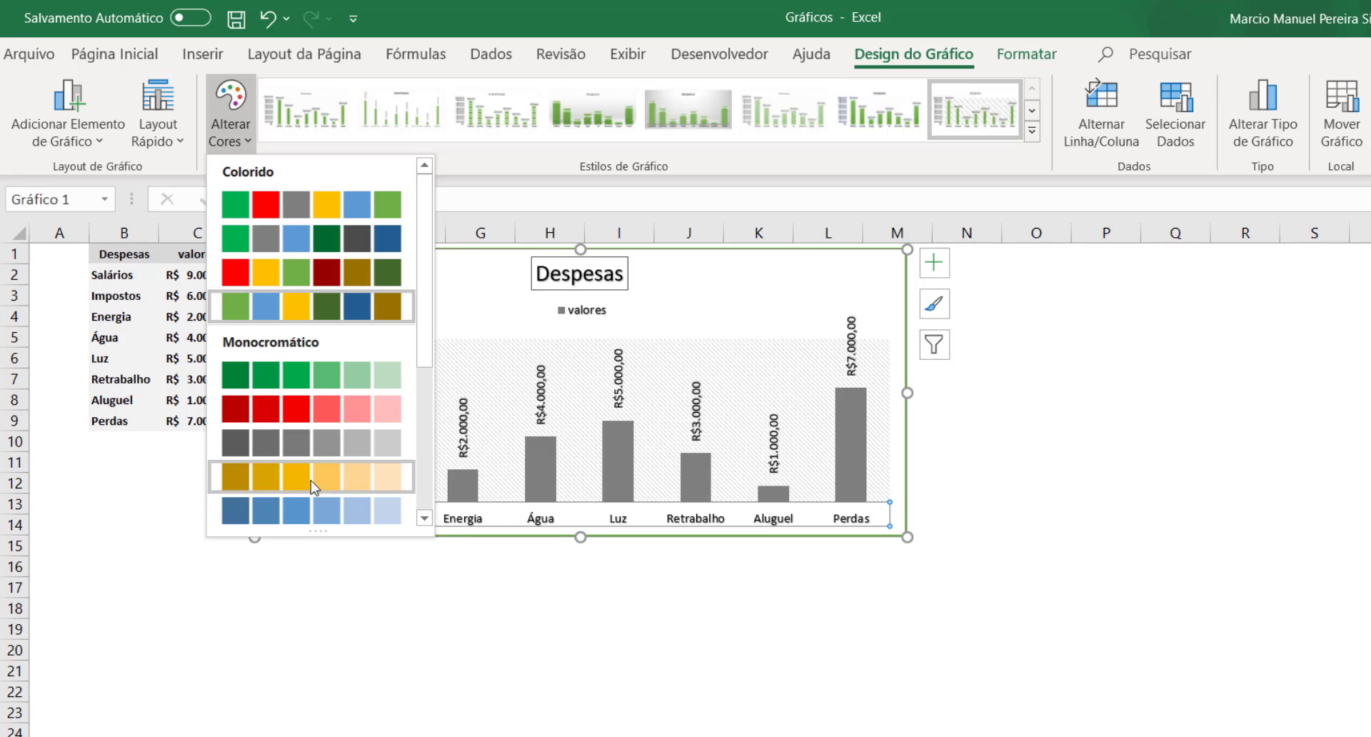
left_click(311, 516)
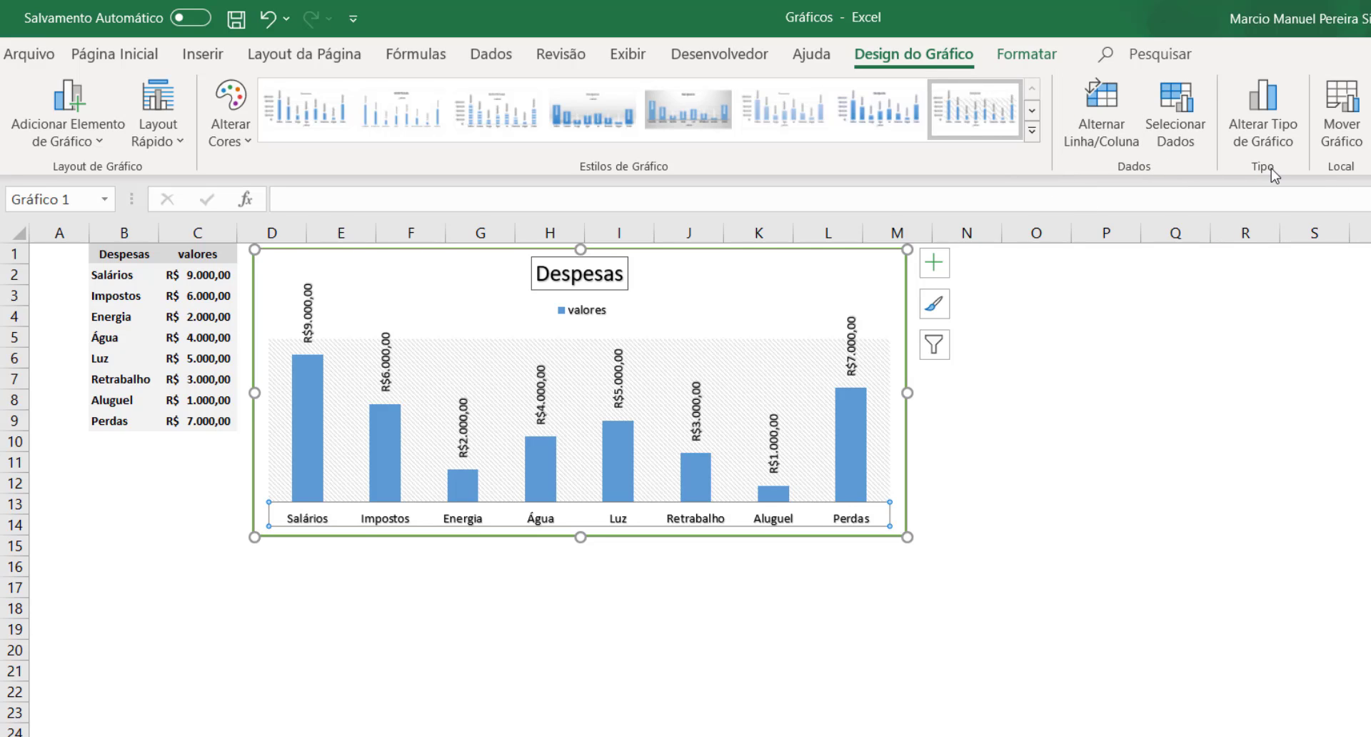
- View the options for moving the chart and the available chart types, closing both dialogs without choosing anything
left_click(1341, 114)
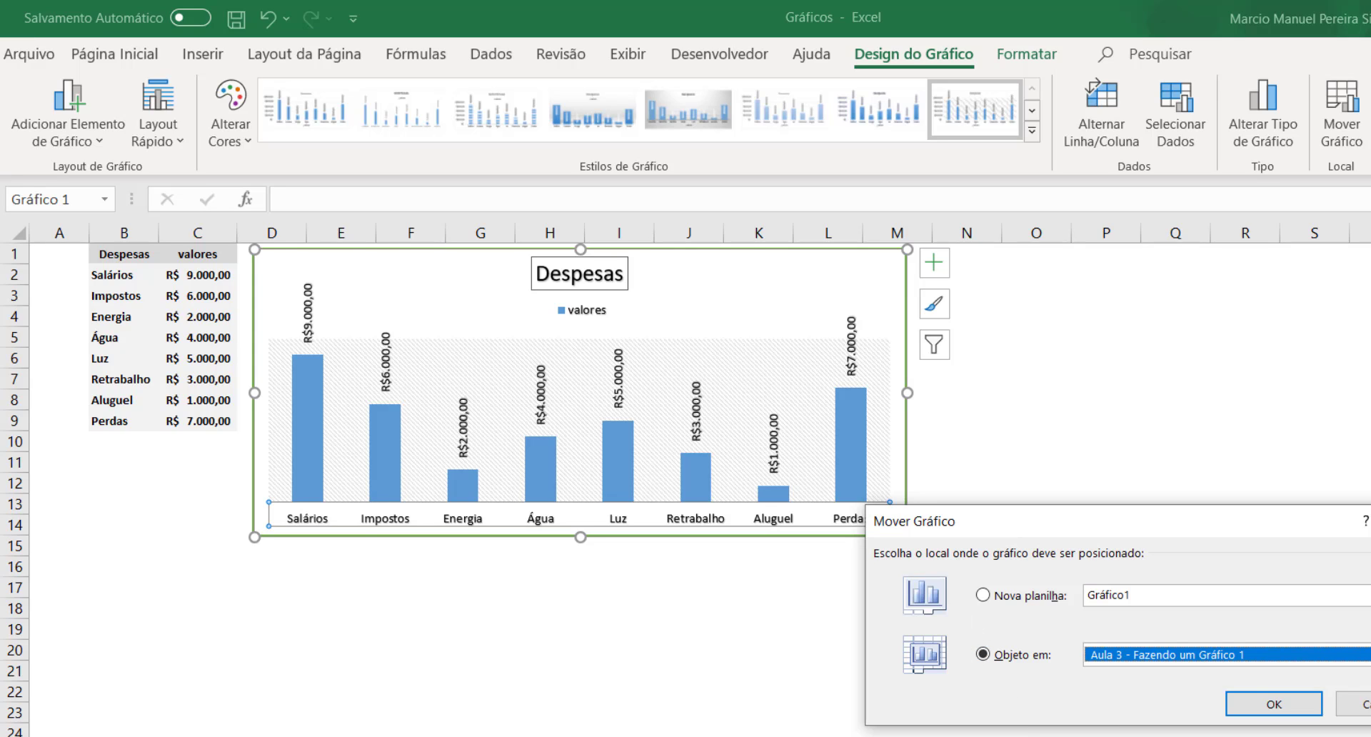
left_click(1367, 520)
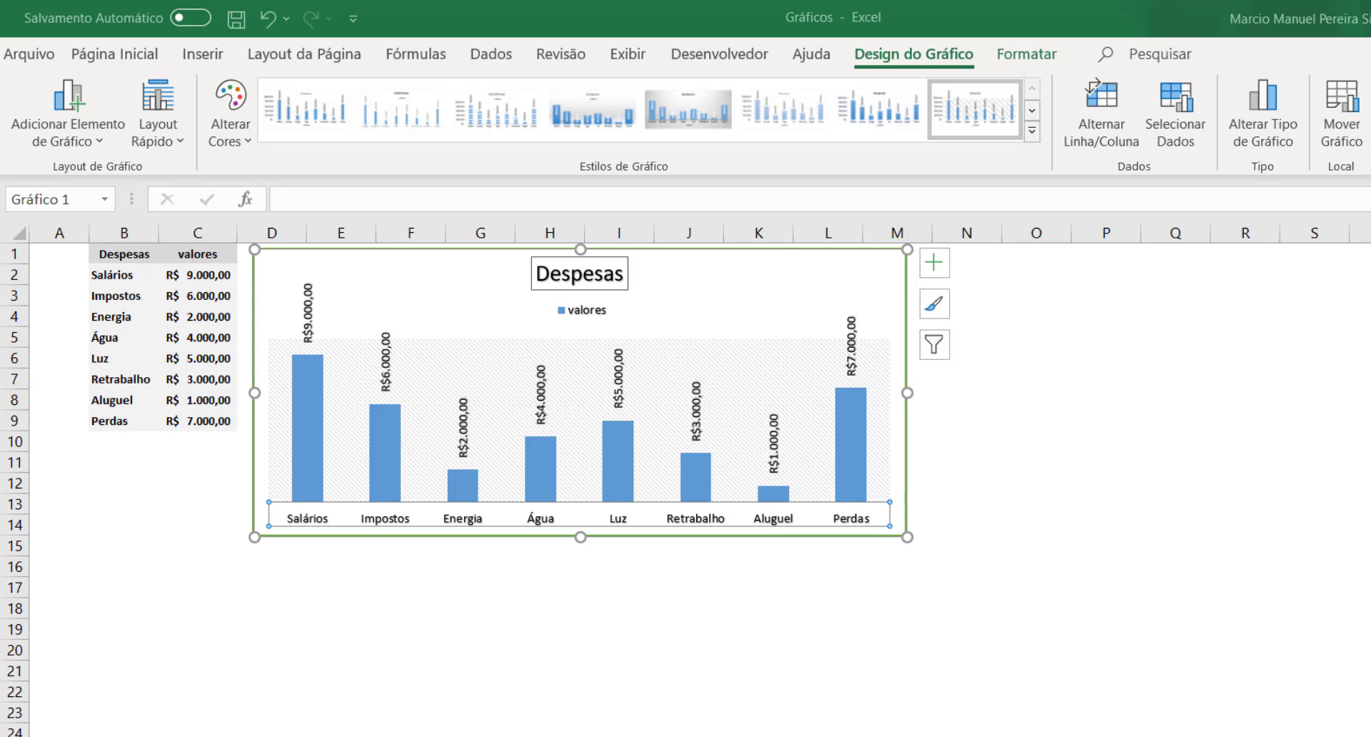
left_click(1268, 125)
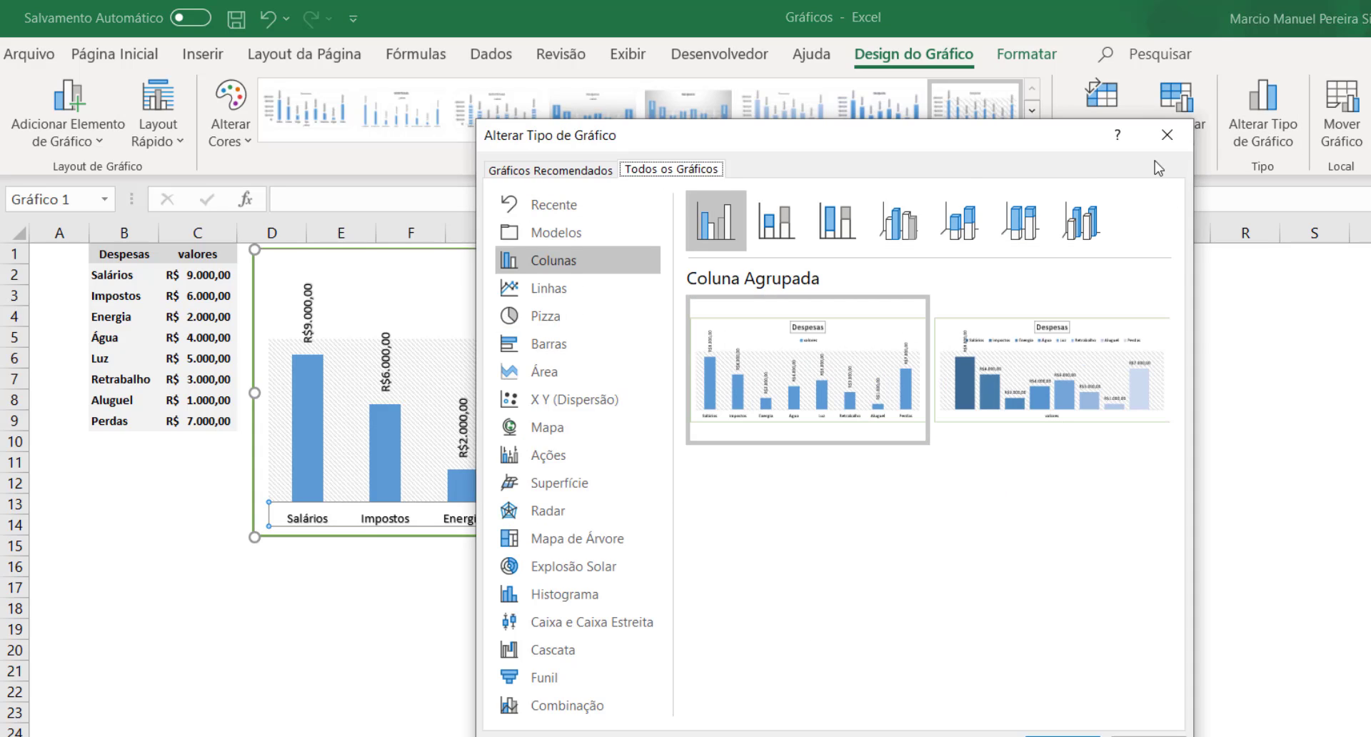
left_click(1167, 137)
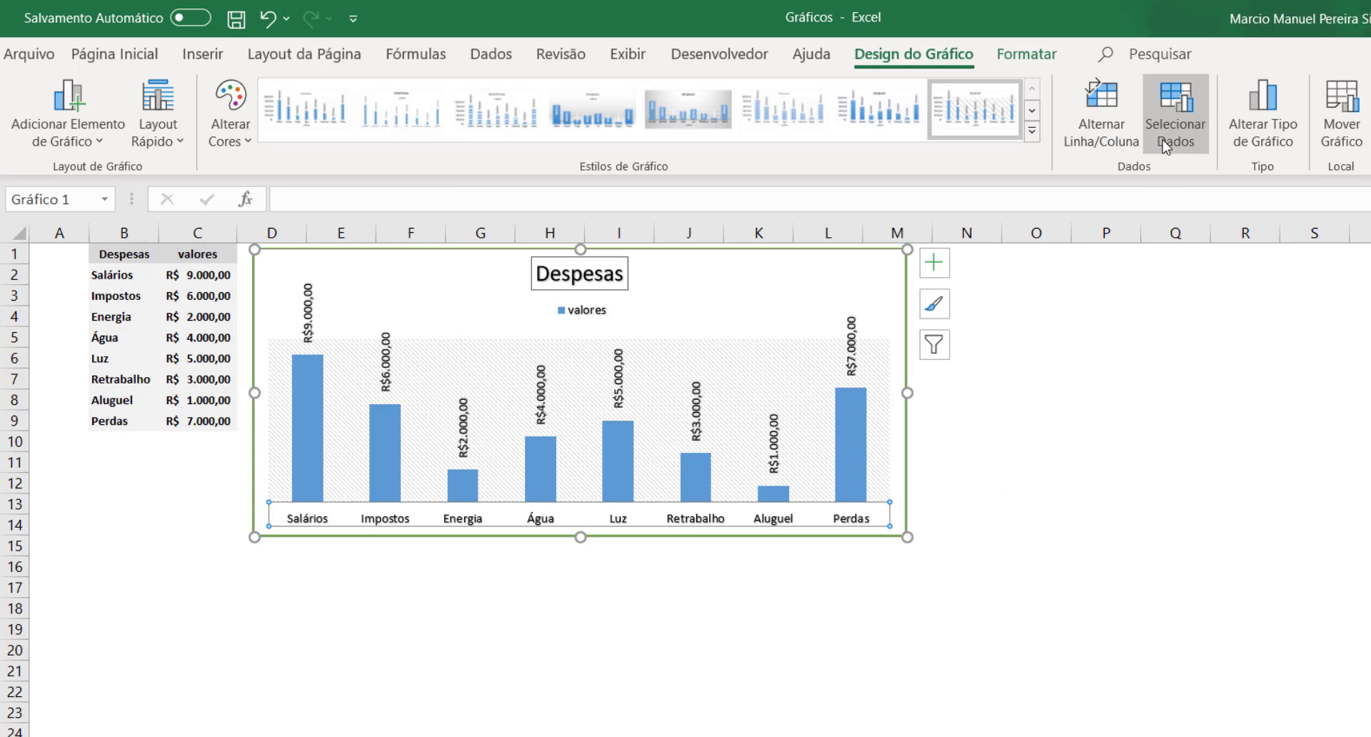
- Try swapping the chart's rows and columns, and switch them back
left_click(1115, 135)
left_click(1114, 135)
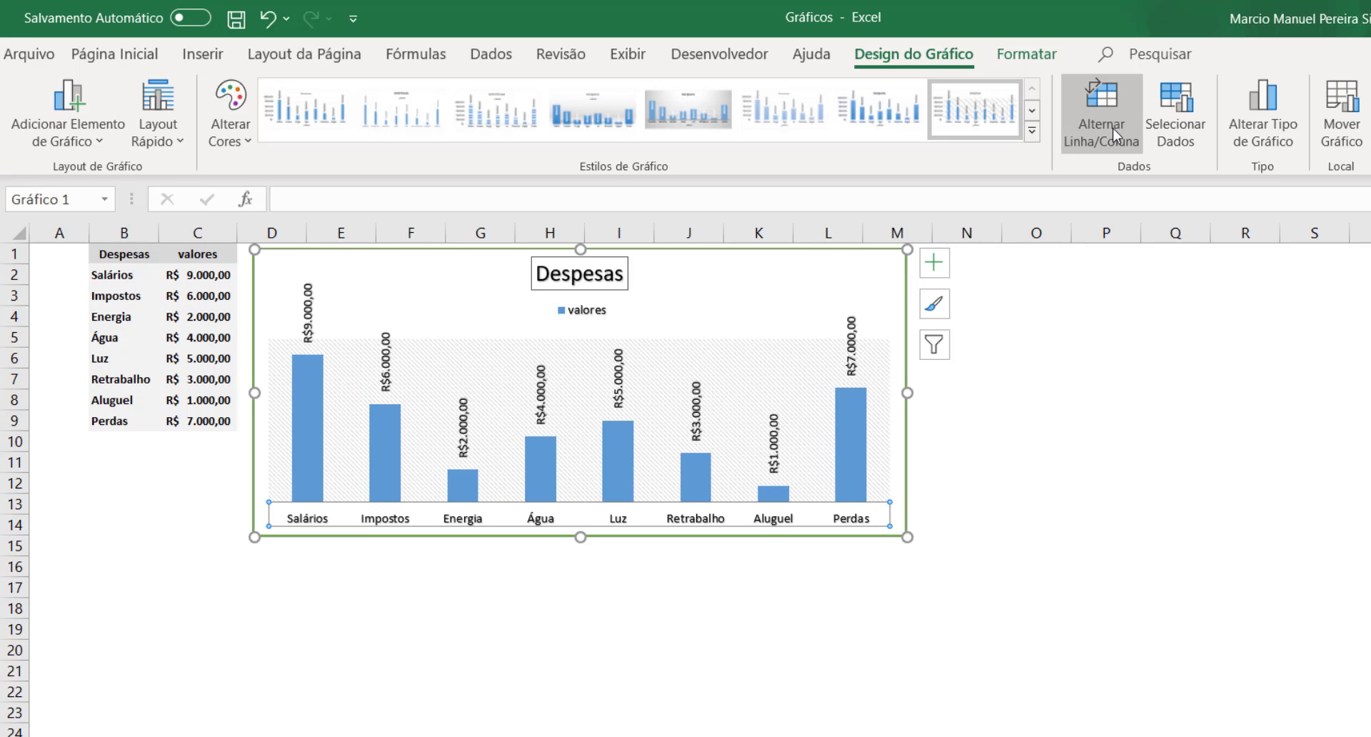
left_click(1108, 135)
left_click(1109, 135)
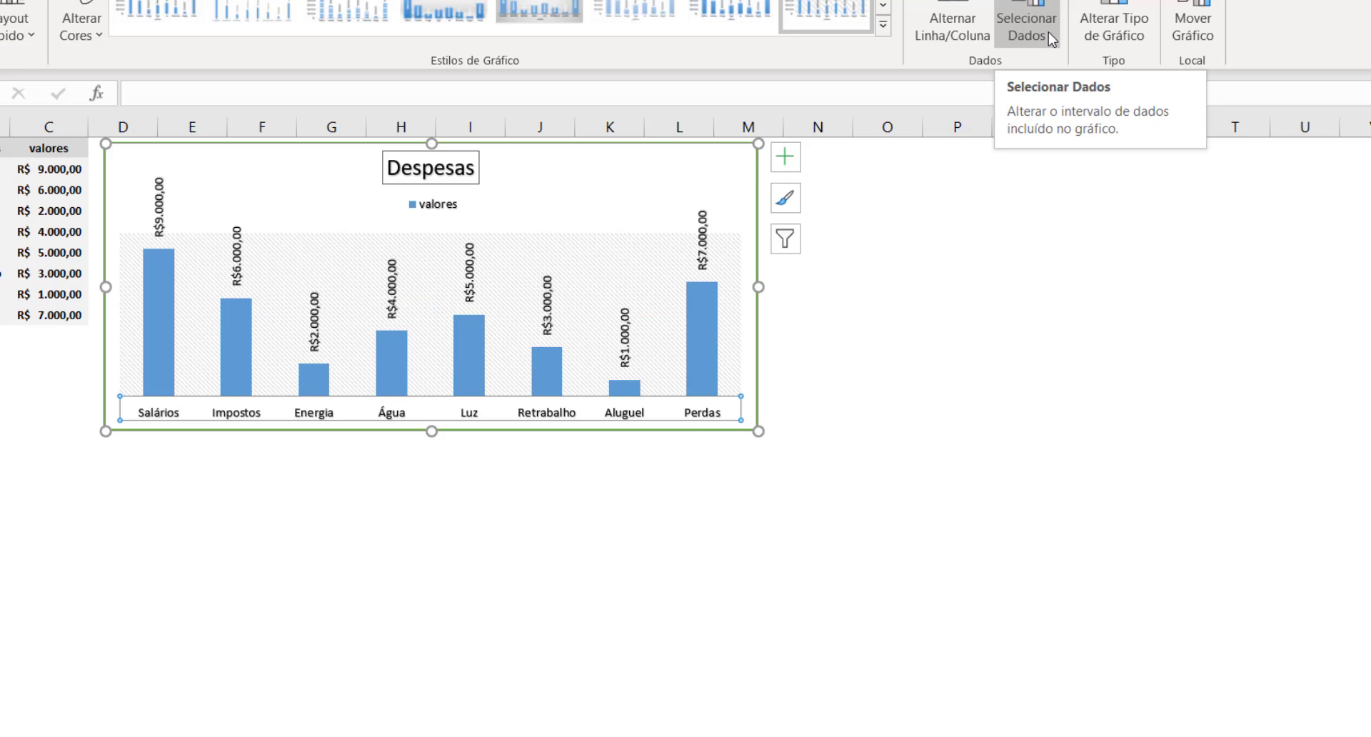
- Look at the chart's data source settings, close them and deselect the chart by selecting cell P10
left_click(1200, 146)
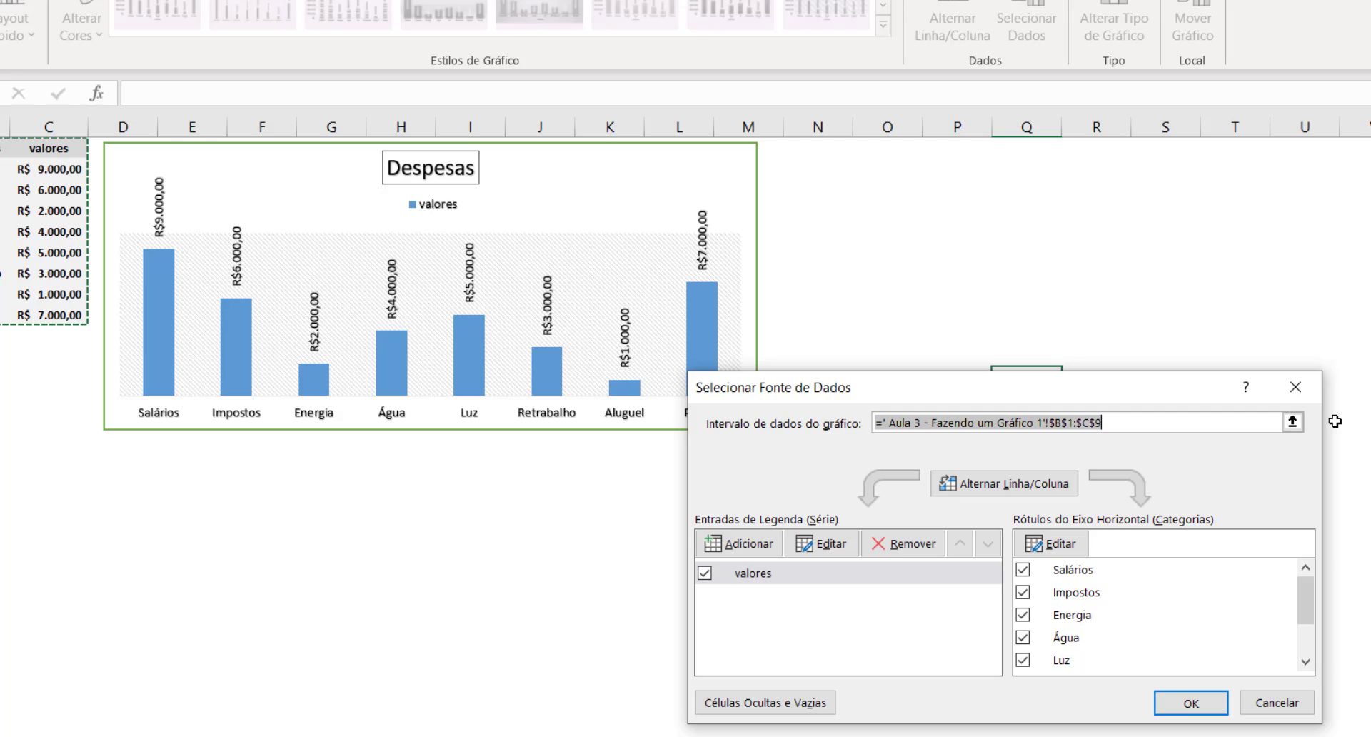
left_click(1296, 389)
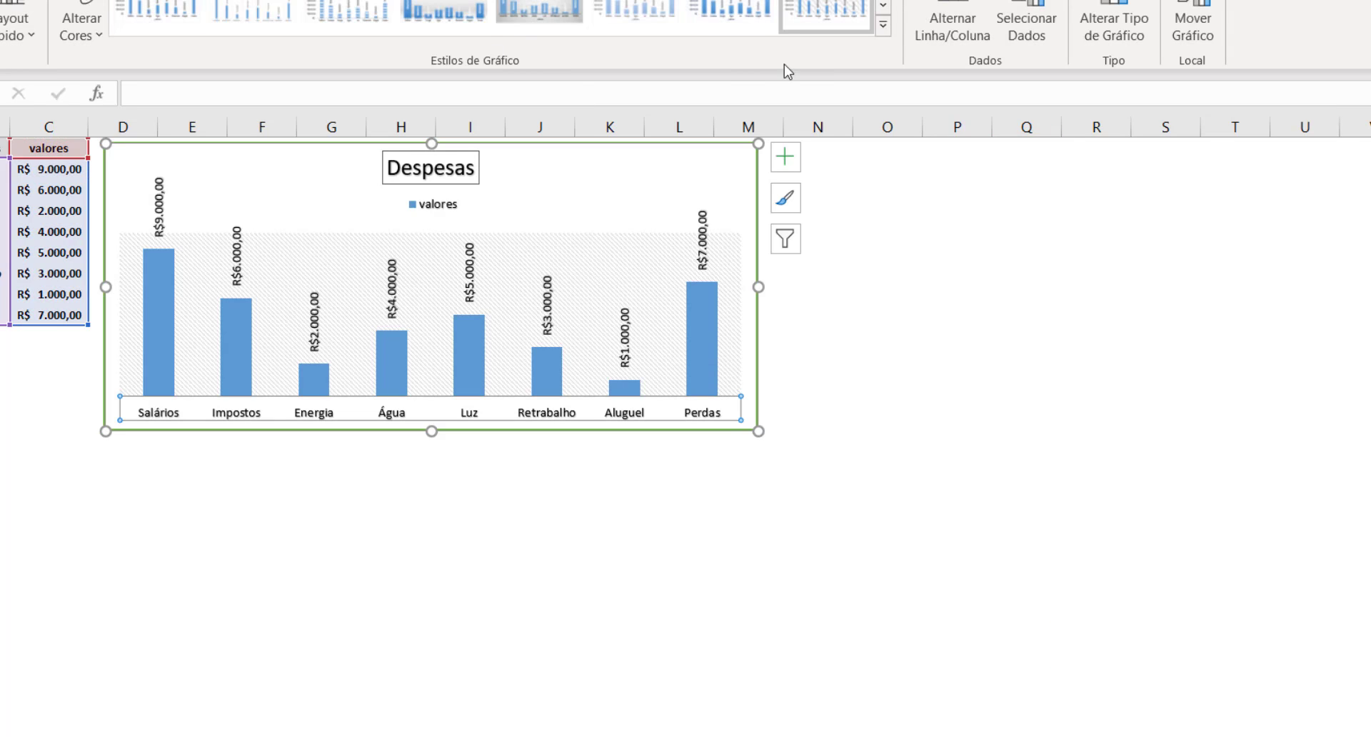
left_click(957, 418)
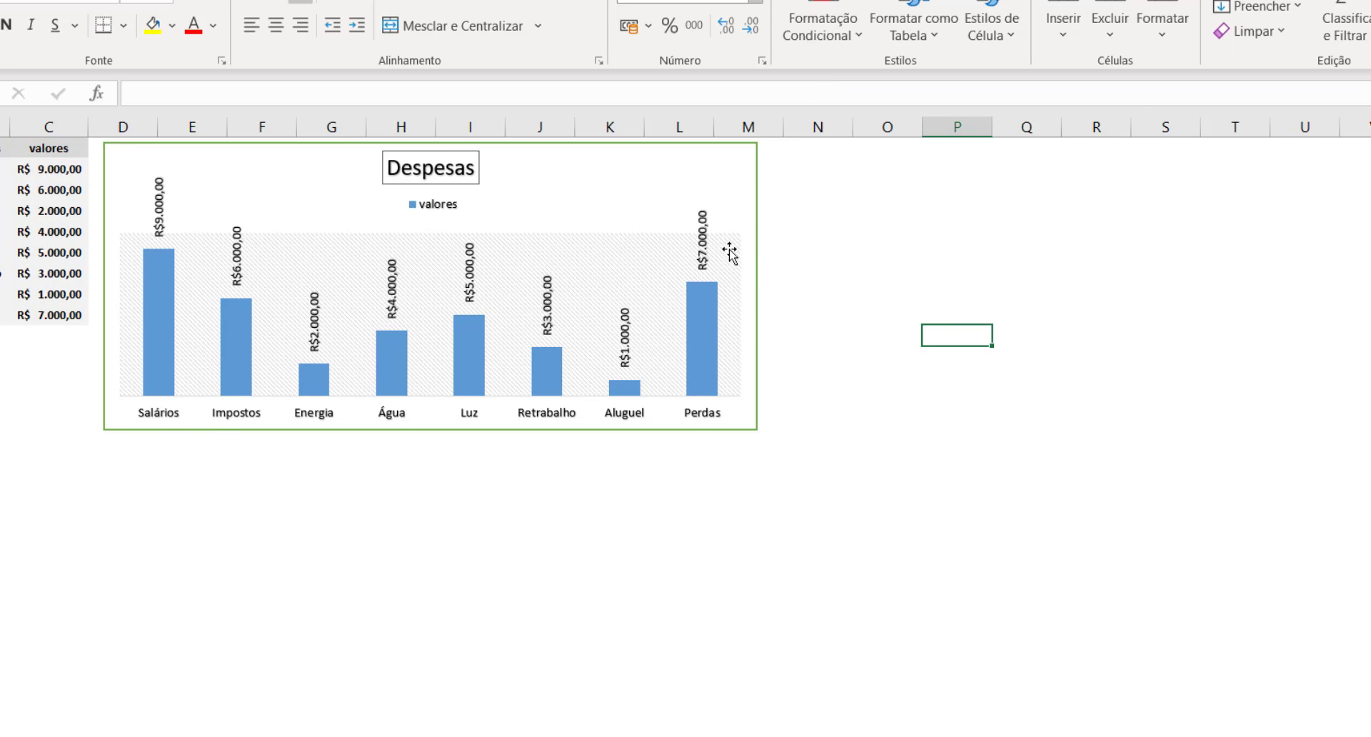